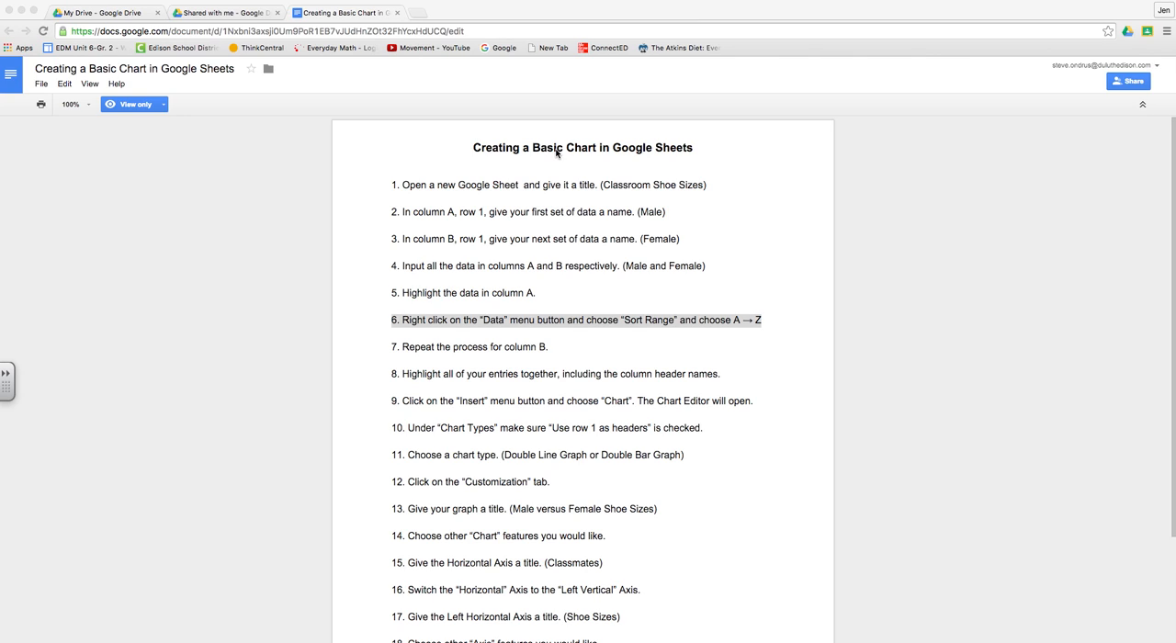
# Step: Highlight instruction 1 in the document and create a new Google Sheets spreadsheet from My Drive
pyautogui.click(390, 186)
pyautogui.moveTo(397, 185); pyautogui.dragTo(718, 186)
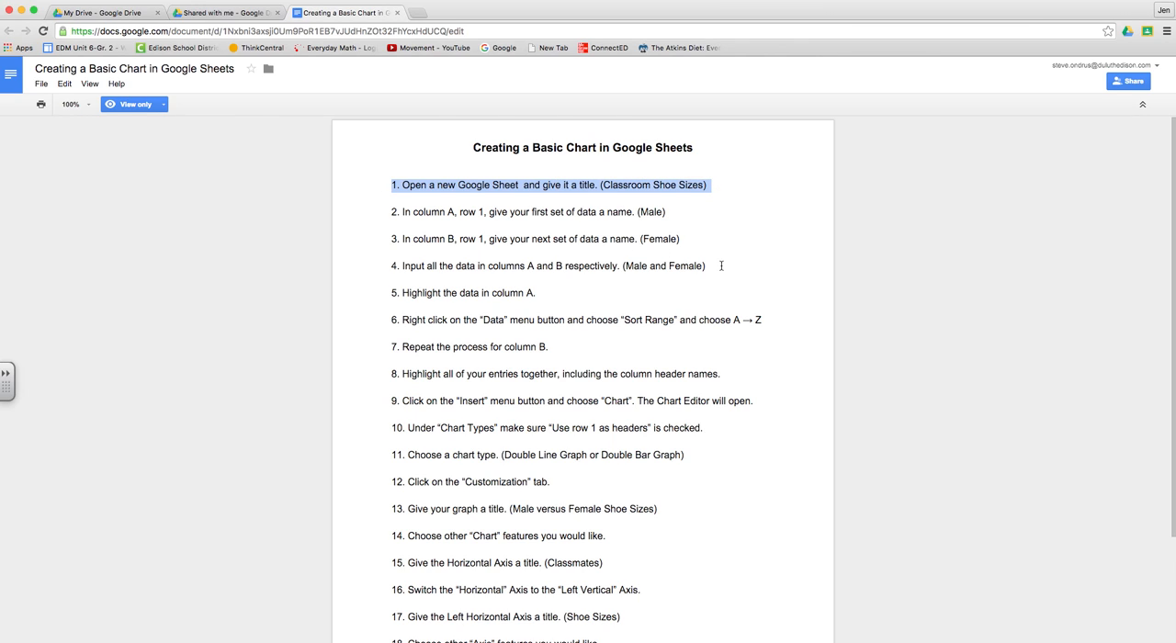
pyautogui.click(131, 12)
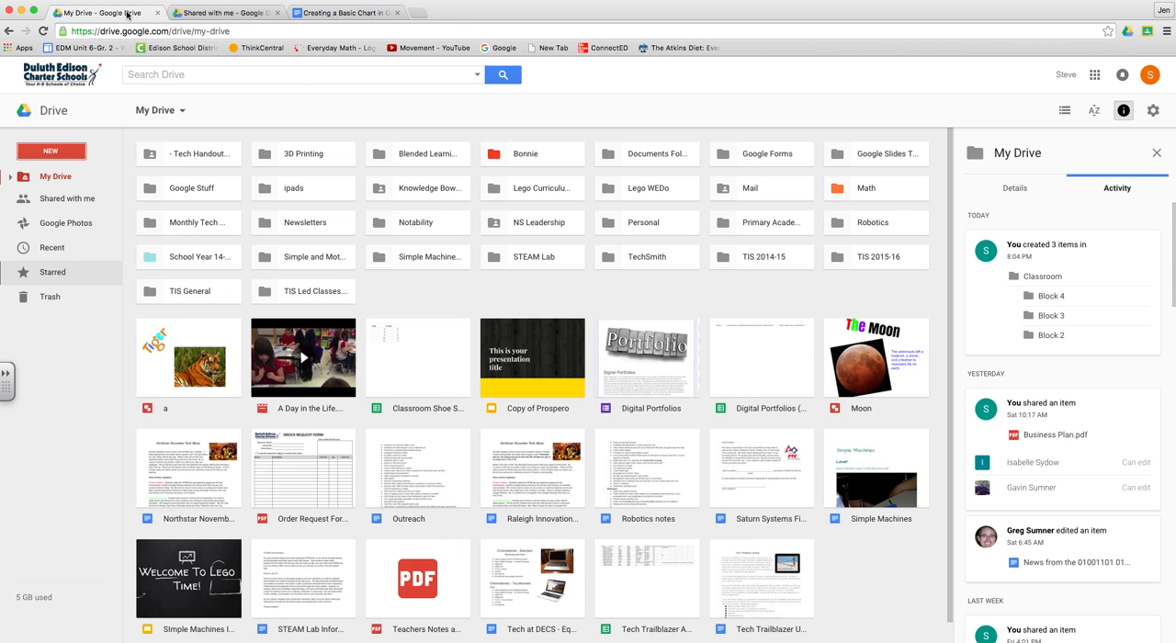
pyautogui.click(46, 151)
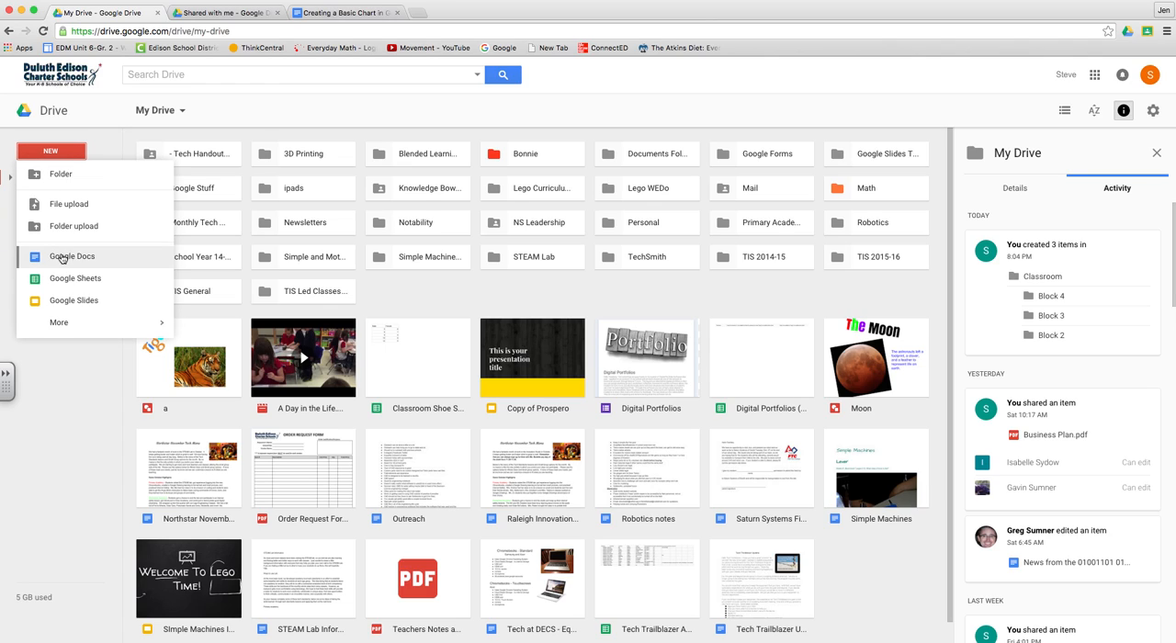
pyautogui.click(78, 281)
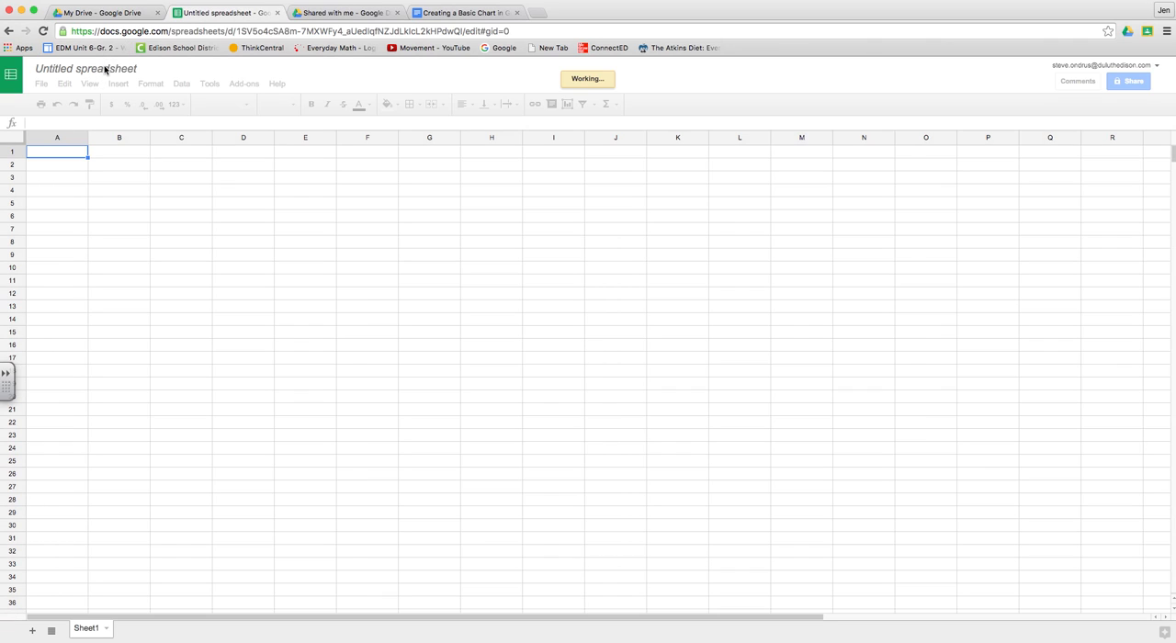
# Step: Title the new spreadsheet "Classroom Shoe Sizes"
pyautogui.click(106, 69)
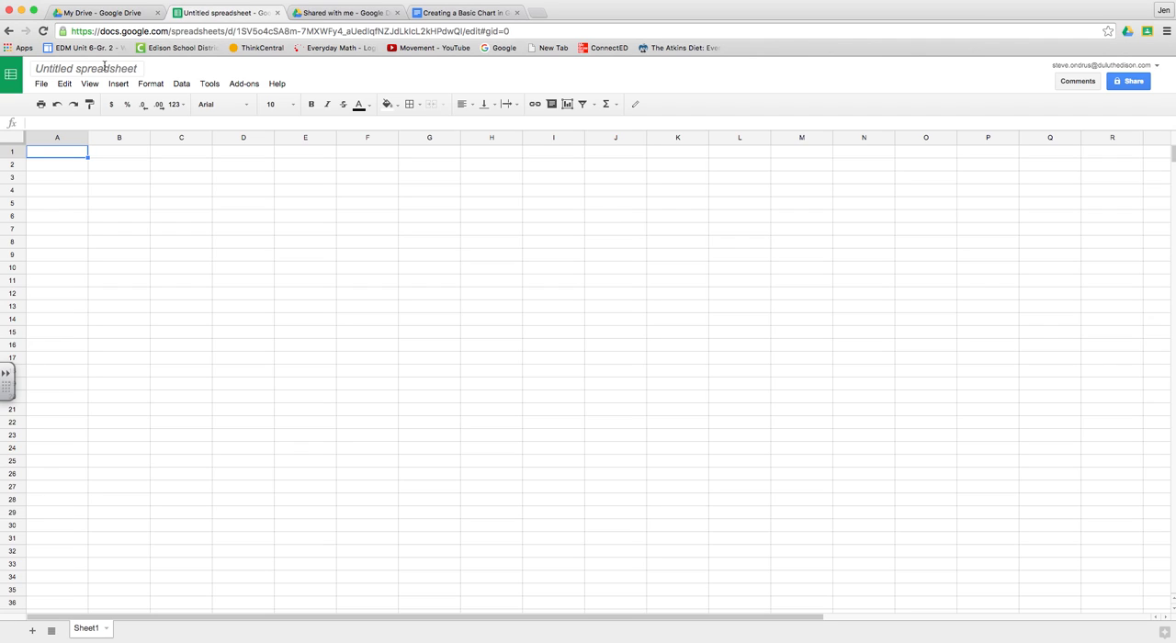
pyautogui.click(105, 68)
pyautogui.write('Cl')
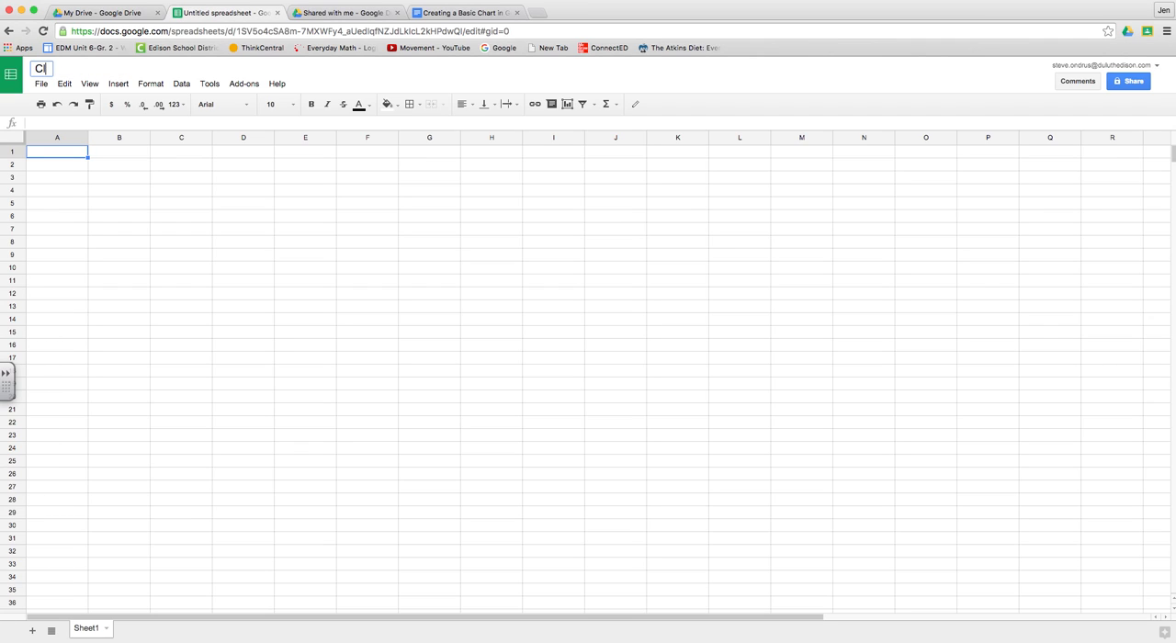
pyautogui.write('assroom Shoe Sizes')
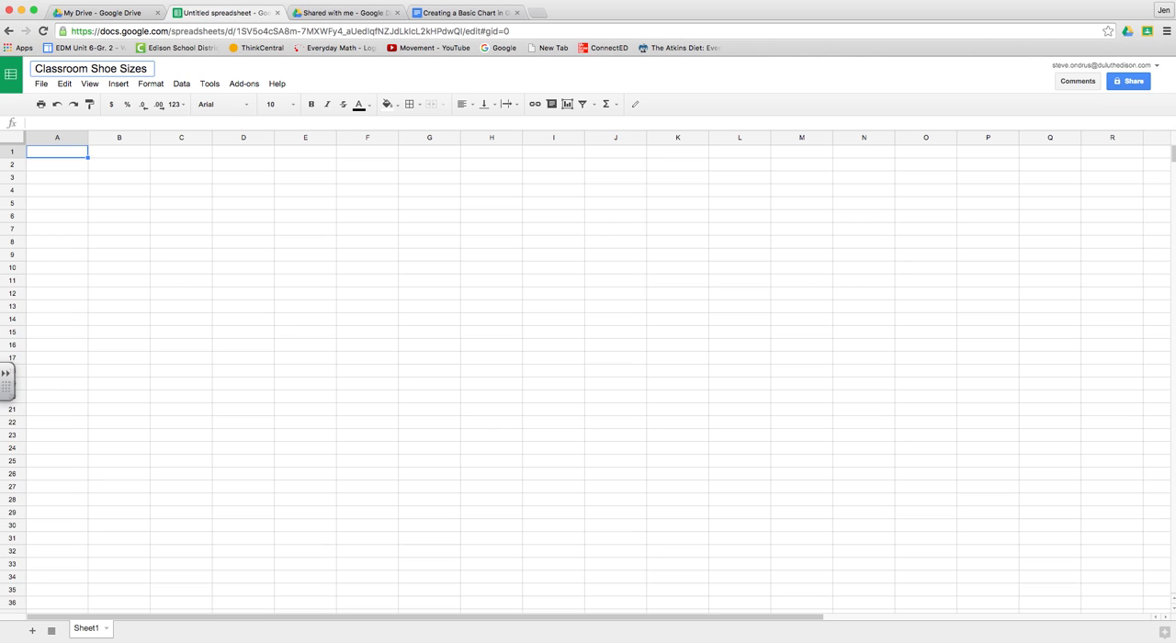
pyautogui.press('Return')
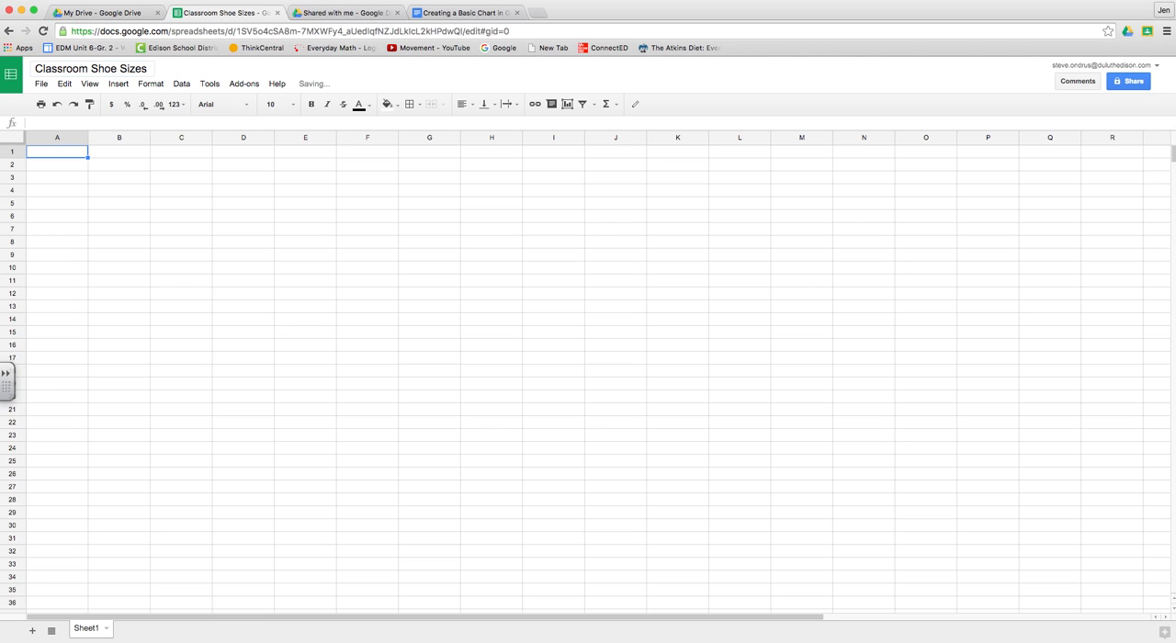
# Step: Highlight instructions 2 and 3 about naming the data sets in the instructions document, and return to the spreadsheet
pyautogui.click(477, 15)
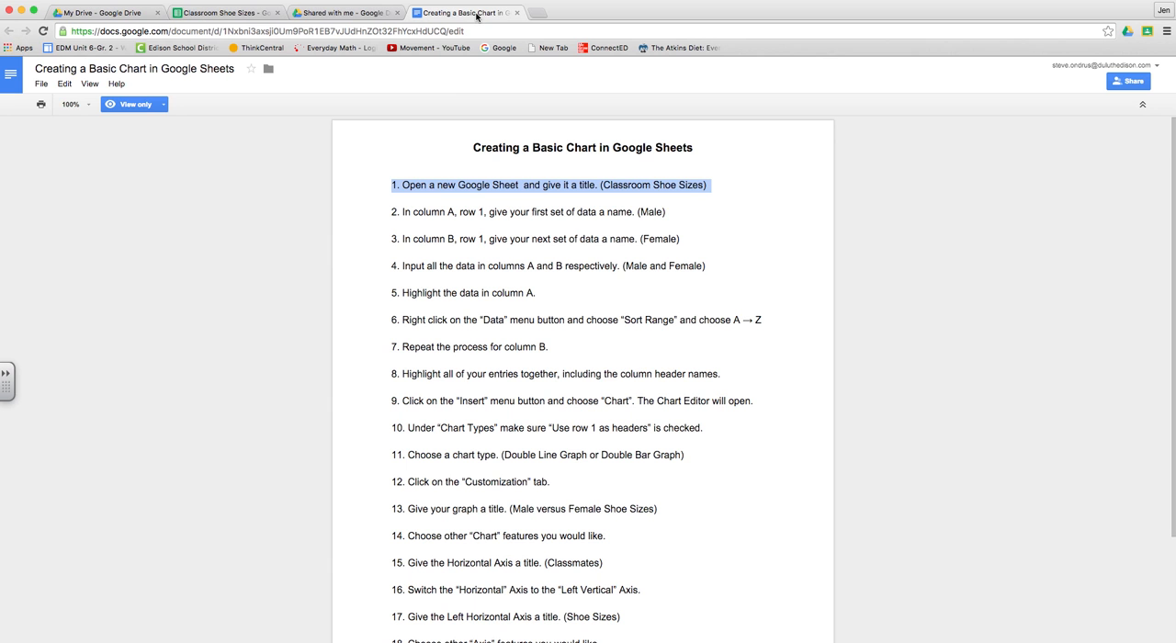
pyautogui.click(384, 211)
pyautogui.moveTo(384, 210); pyautogui.dragTo(692, 239)
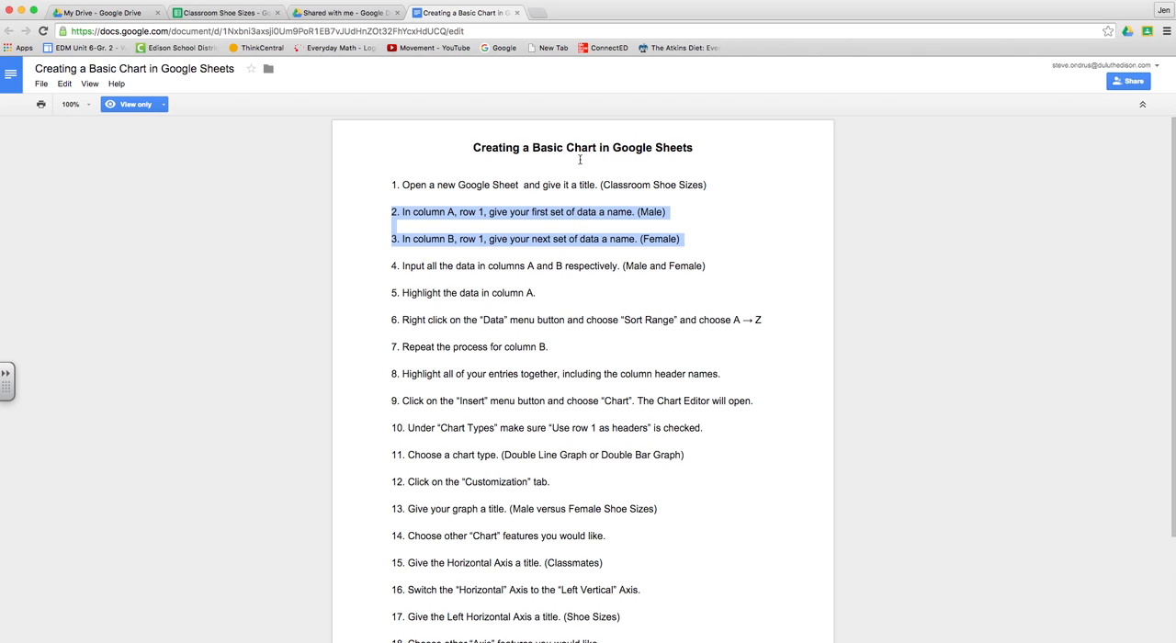
pyautogui.click(209, 13)
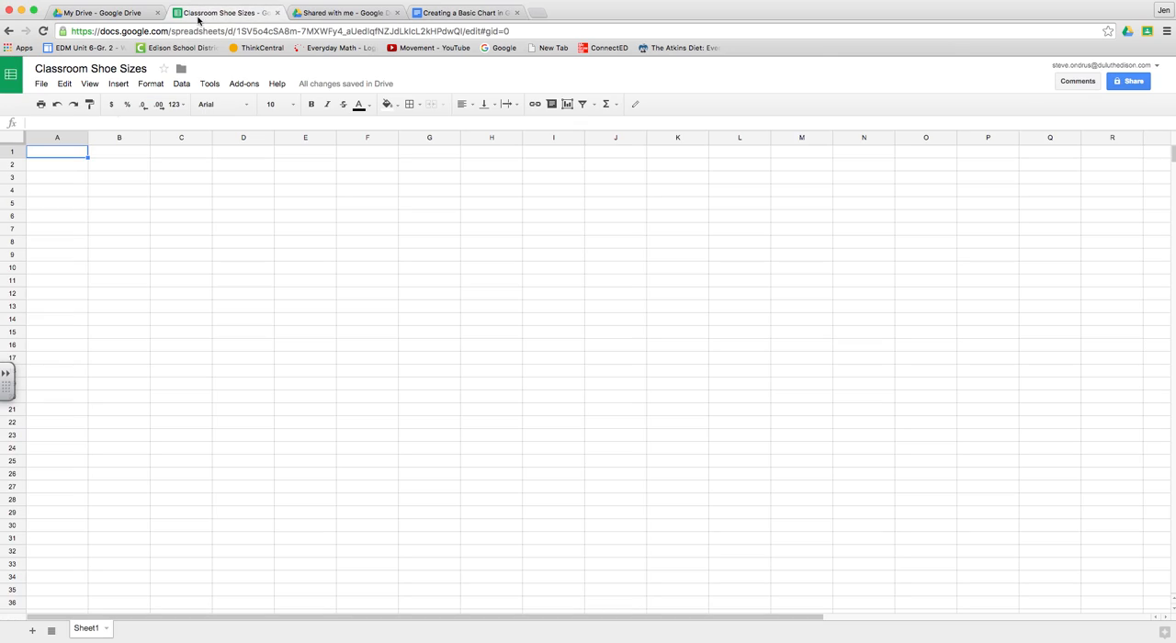
# Step: Enter the column headers "Male" in A1 and "Female" in B1
pyautogui.write('Male')
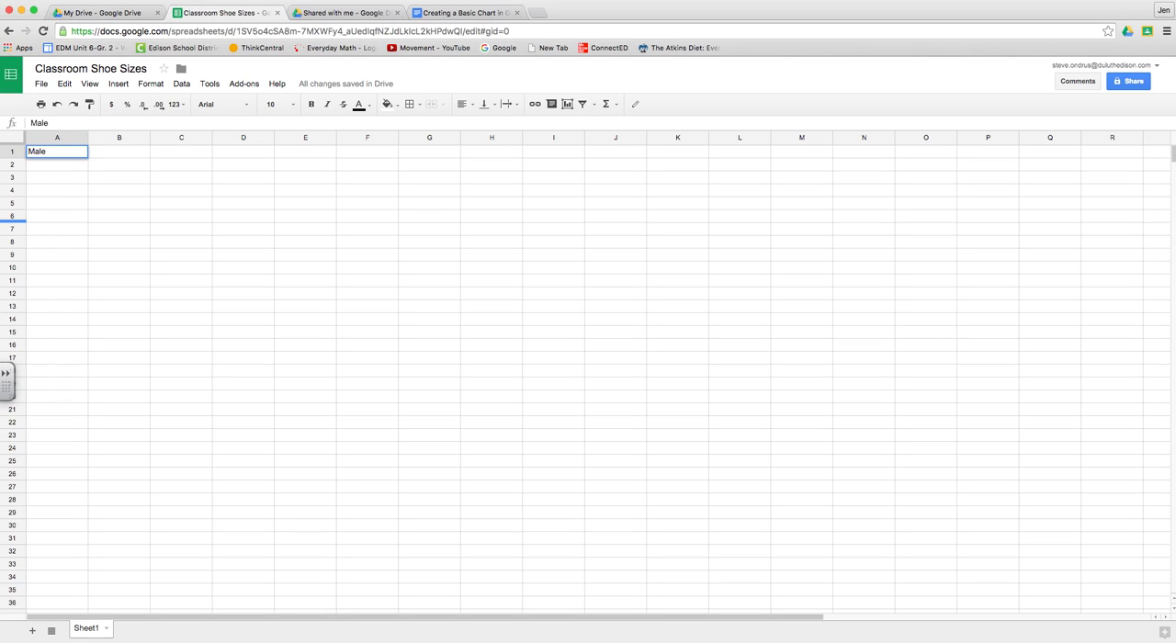
pyautogui.press('Tab')
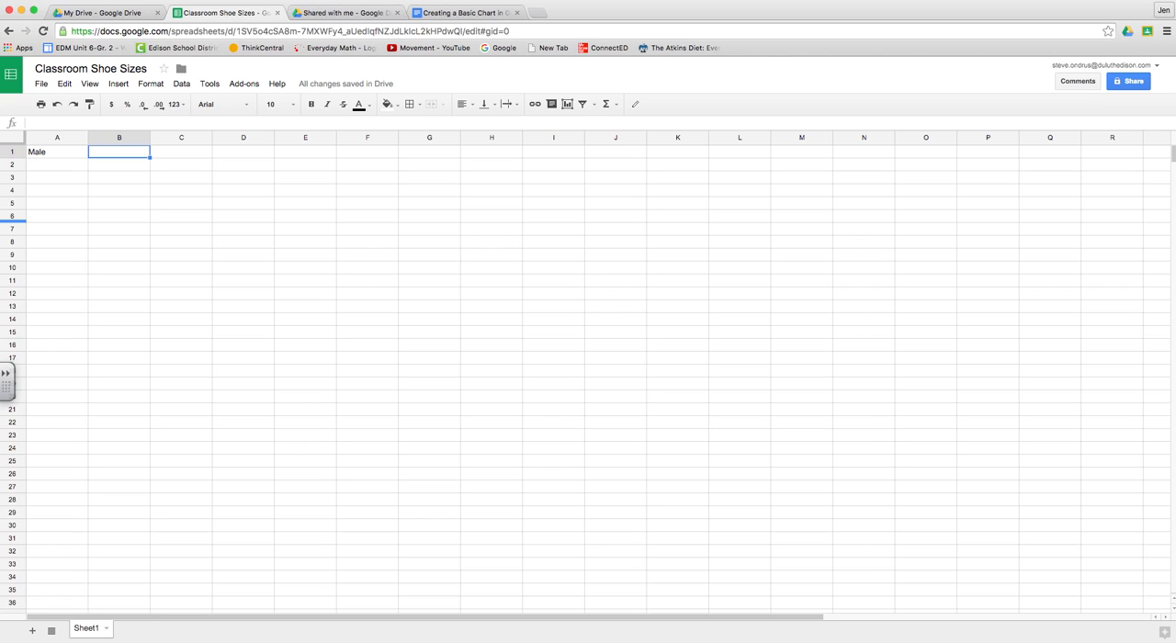
pyautogui.write('Femail')
pyautogui.write('le')
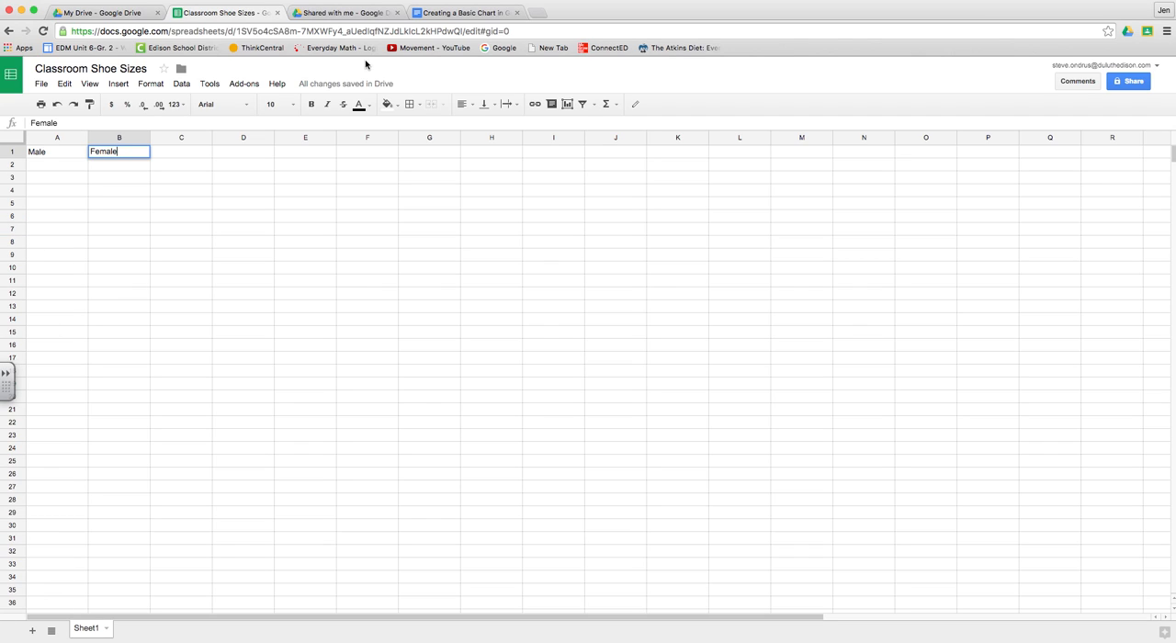
# Step: Highlight instruction 4 about inputting data in columns A and B in the instructions document, and return to the spreadsheet
pyautogui.click(453, 13)
pyautogui.click(393, 267)
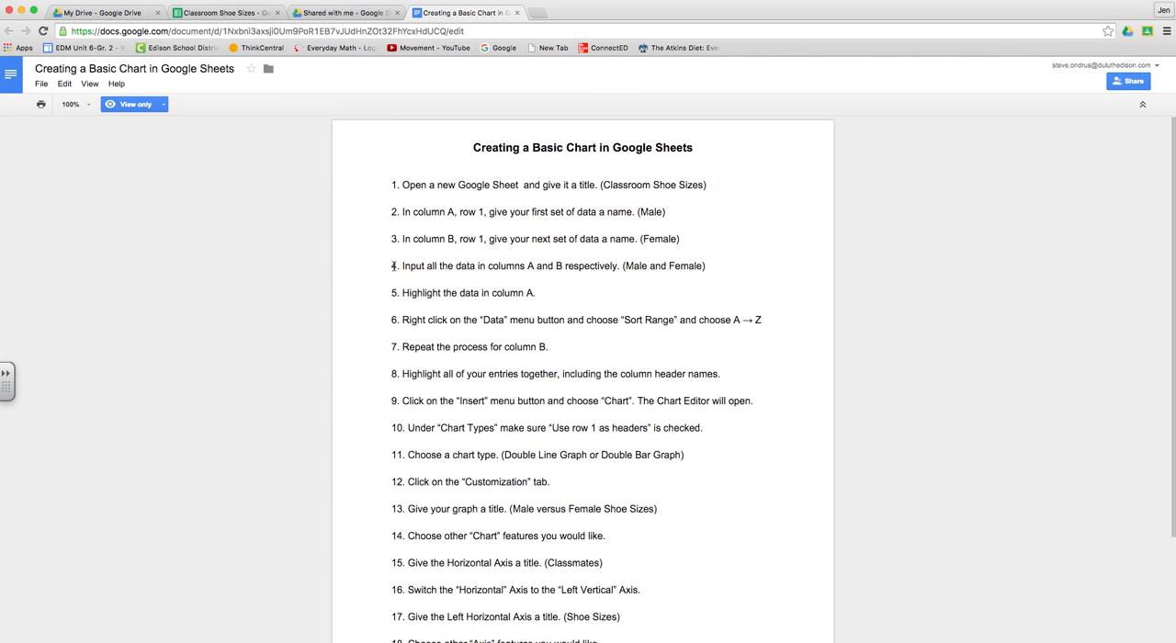
pyautogui.moveTo(392, 266); pyautogui.dragTo(708, 268)
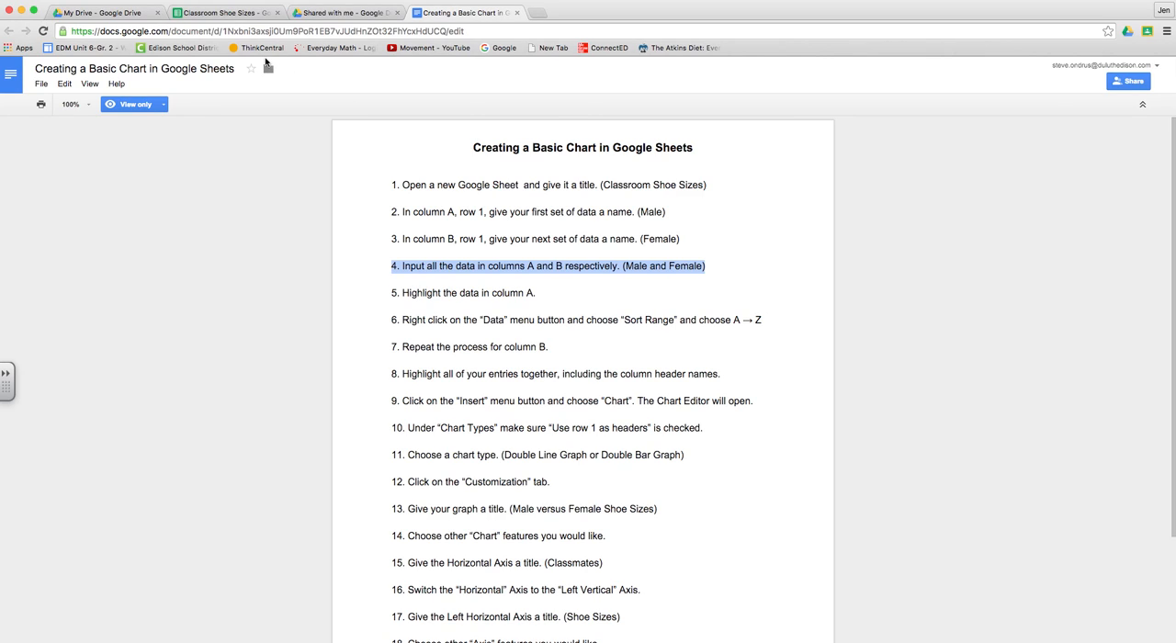
pyautogui.click(229, 13)
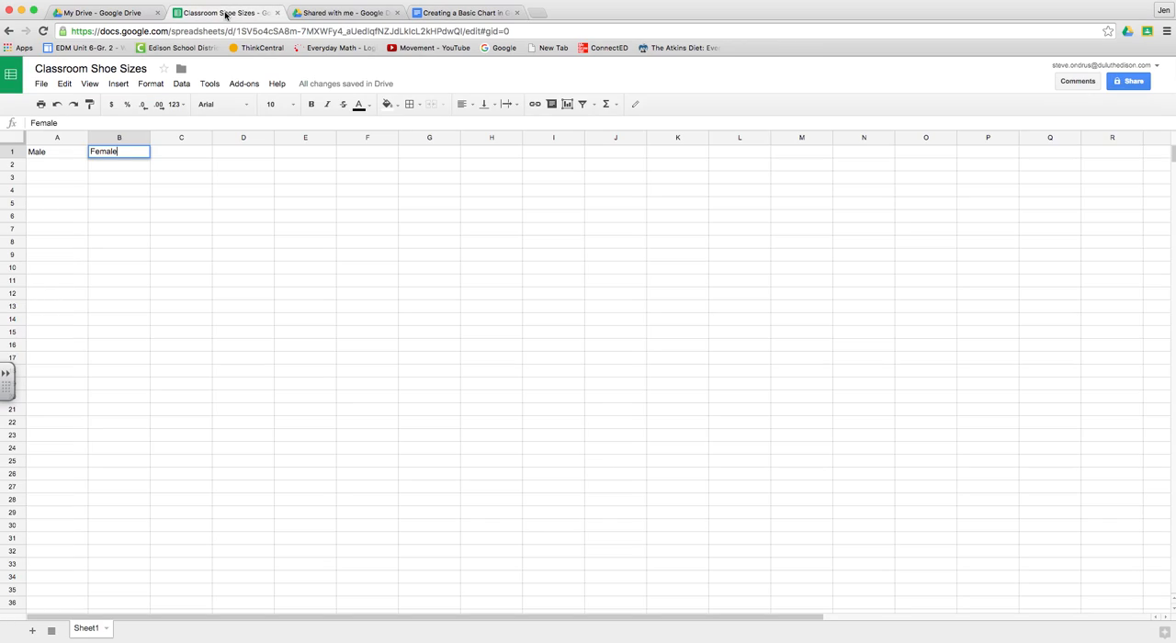
# Step: Enter the male shoe sizes 8, 6, 67, 10, 11 and 8 in cells A2 through A7
pyautogui.click(65, 166)
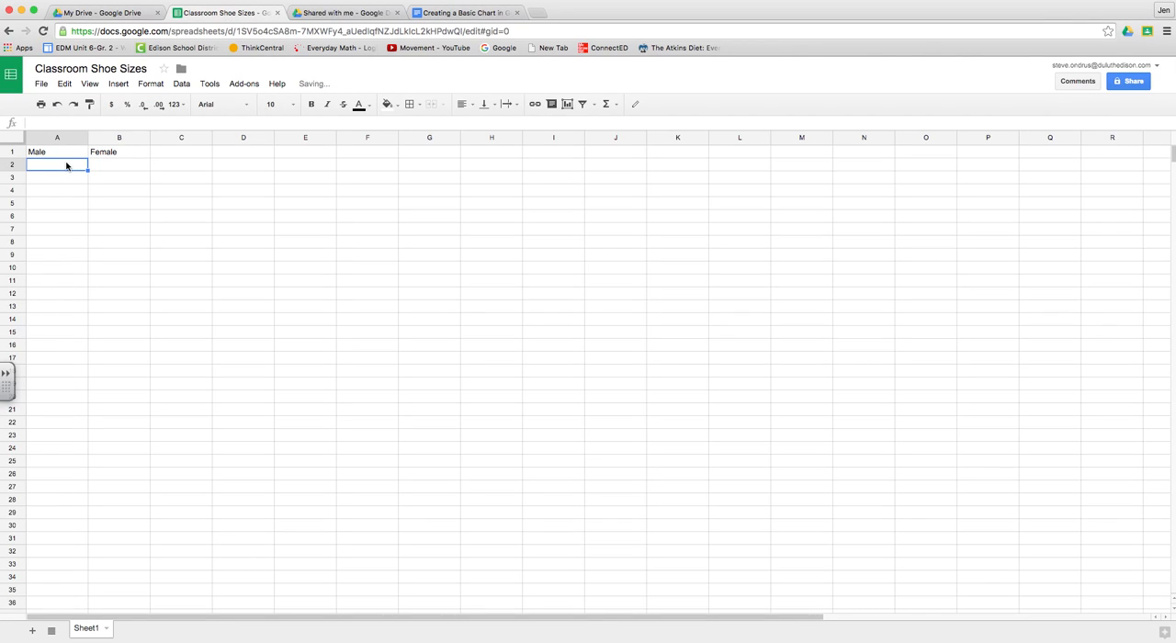
pyautogui.write('8')
pyautogui.press('Return')
pyautogui.write('6')
pyautogui.press('Return')
pyautogui.write('67')
pyautogui.press('Return')
pyautogui.write('10')
pyautogui.press('Return')
pyautogui.write('11')
pyautogui.press('Return')
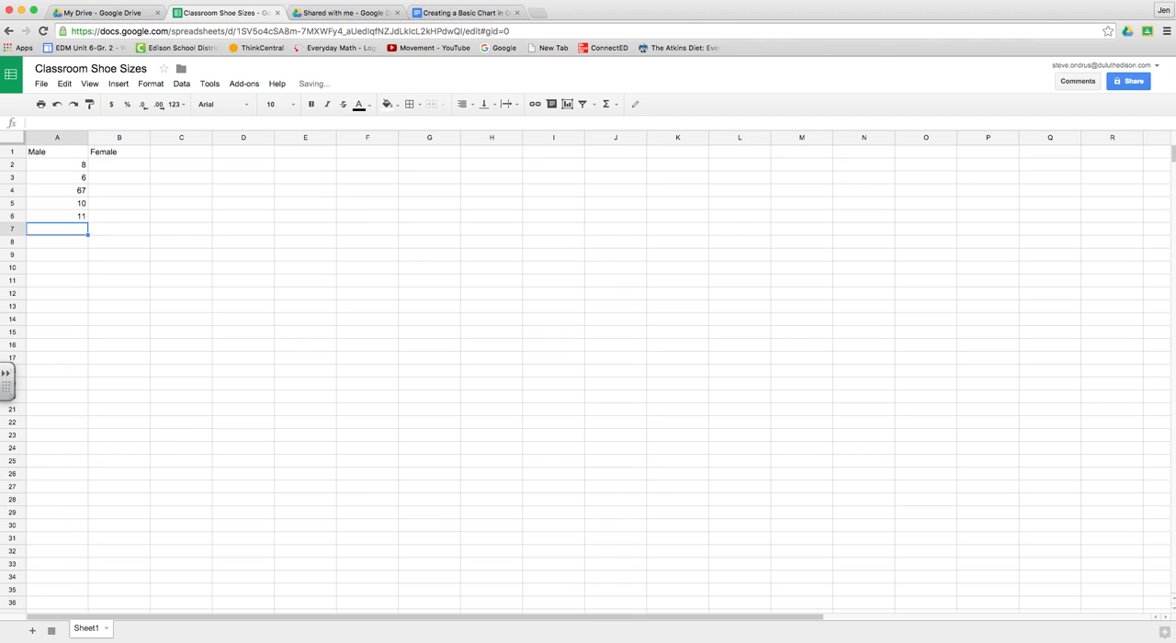
pyautogui.write('8')
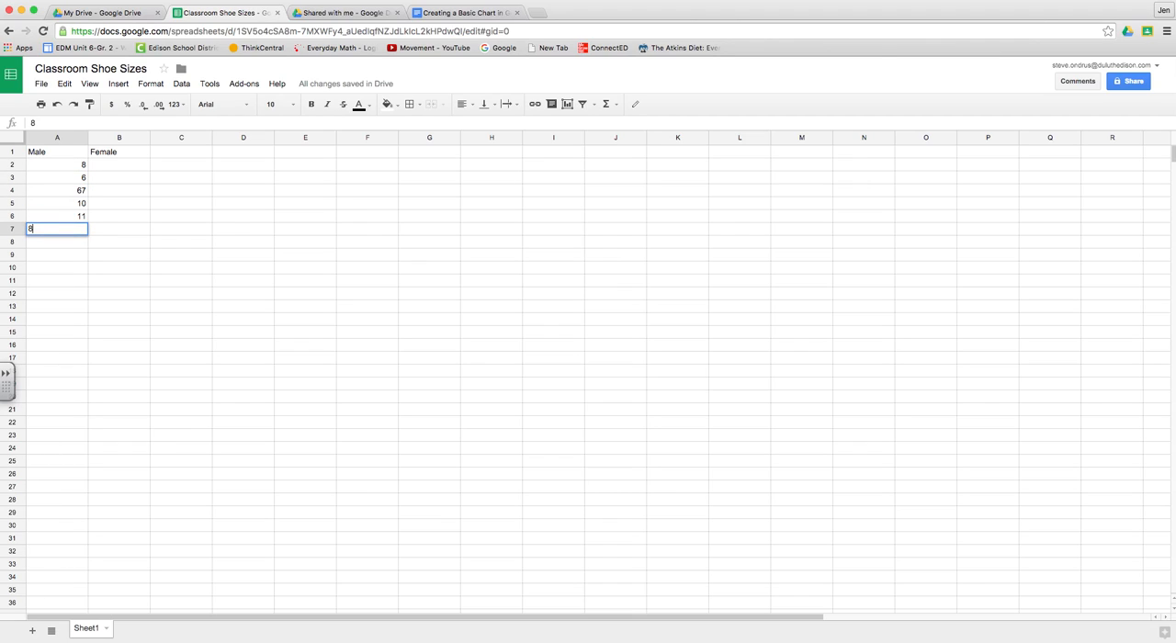
pyautogui.hscroll(3, 55, 171)
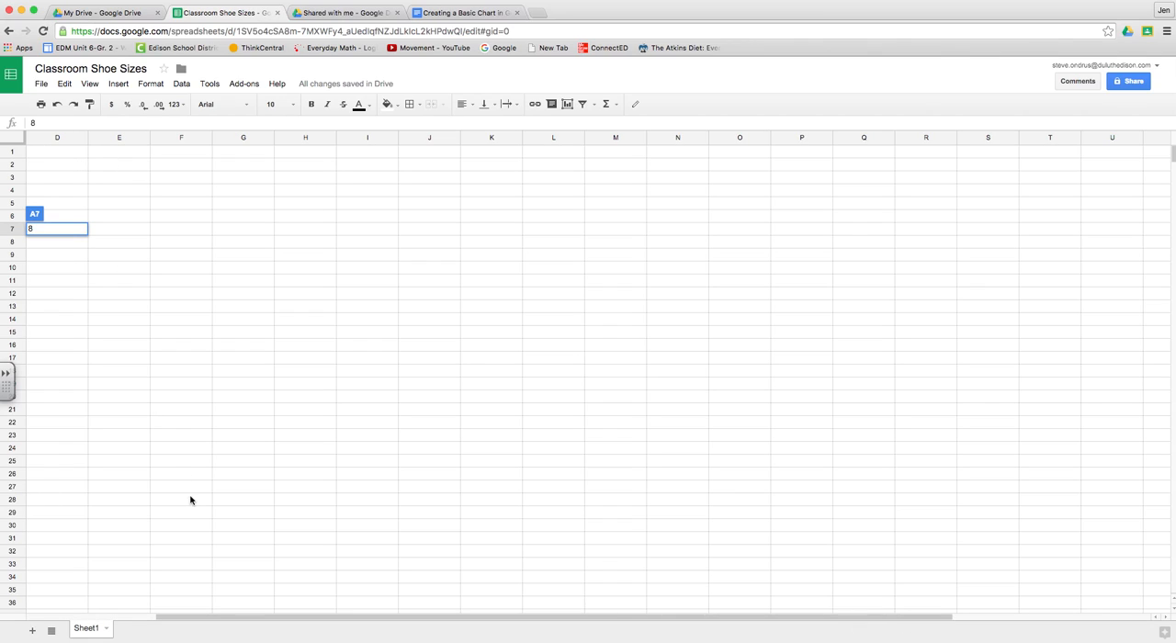
pyautogui.moveTo(228, 618); pyautogui.dragTo(105, 618)
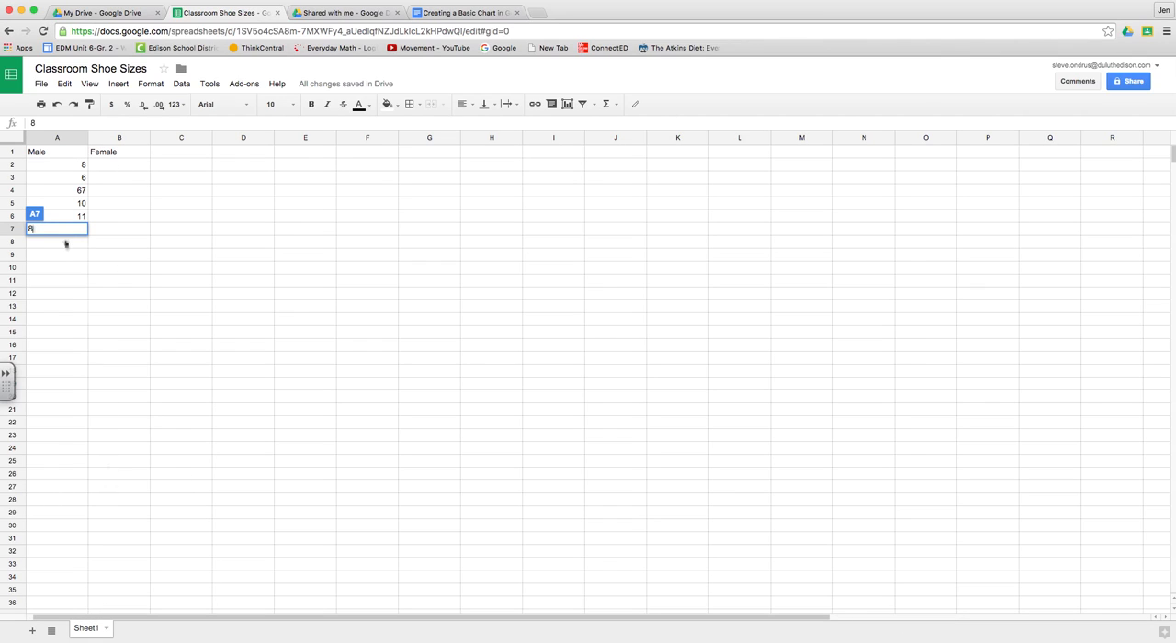
pyautogui.click(138, 165)
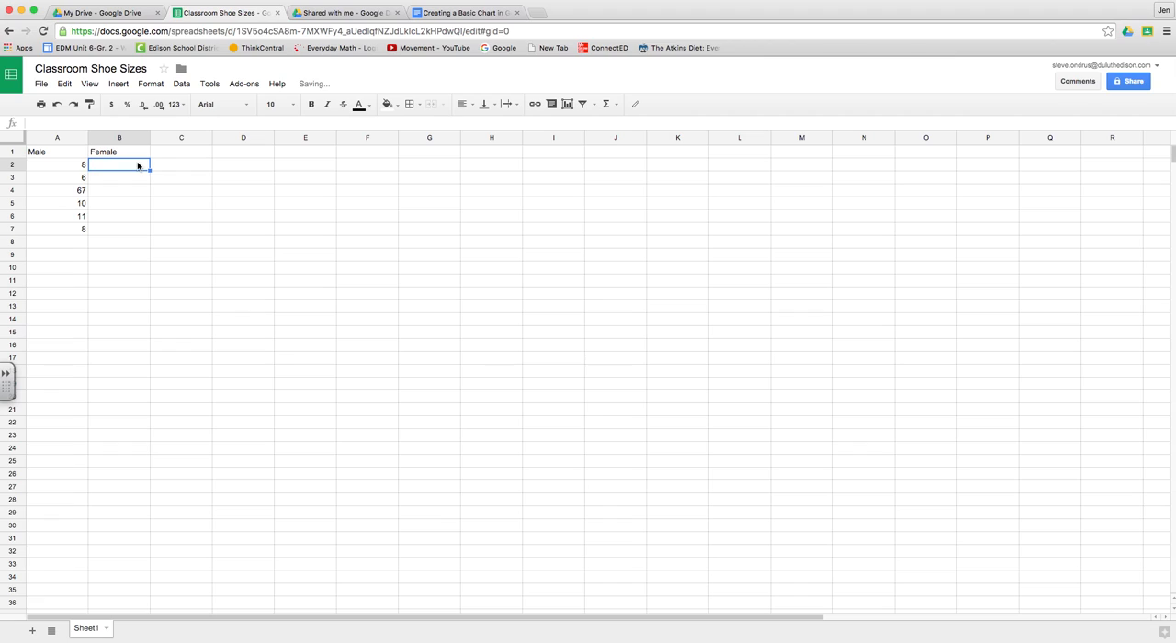
# Step: Correct the mistyped male shoe size in cell A4 to 6
pyautogui.click(83, 191)
pyautogui.write('6')
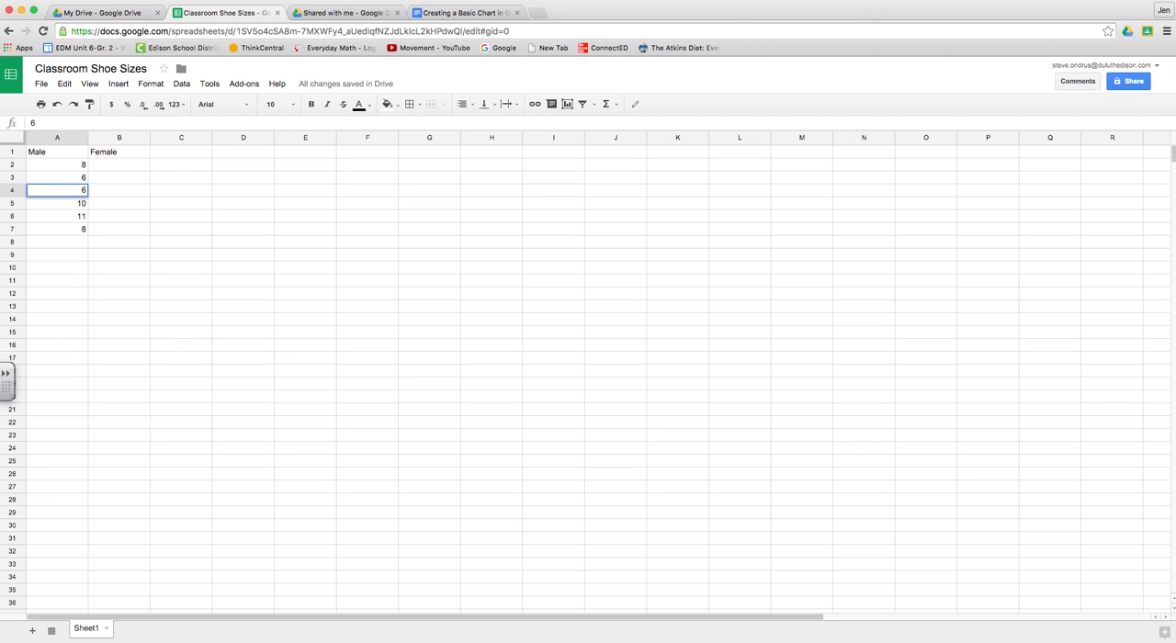
pyautogui.click(106, 165)
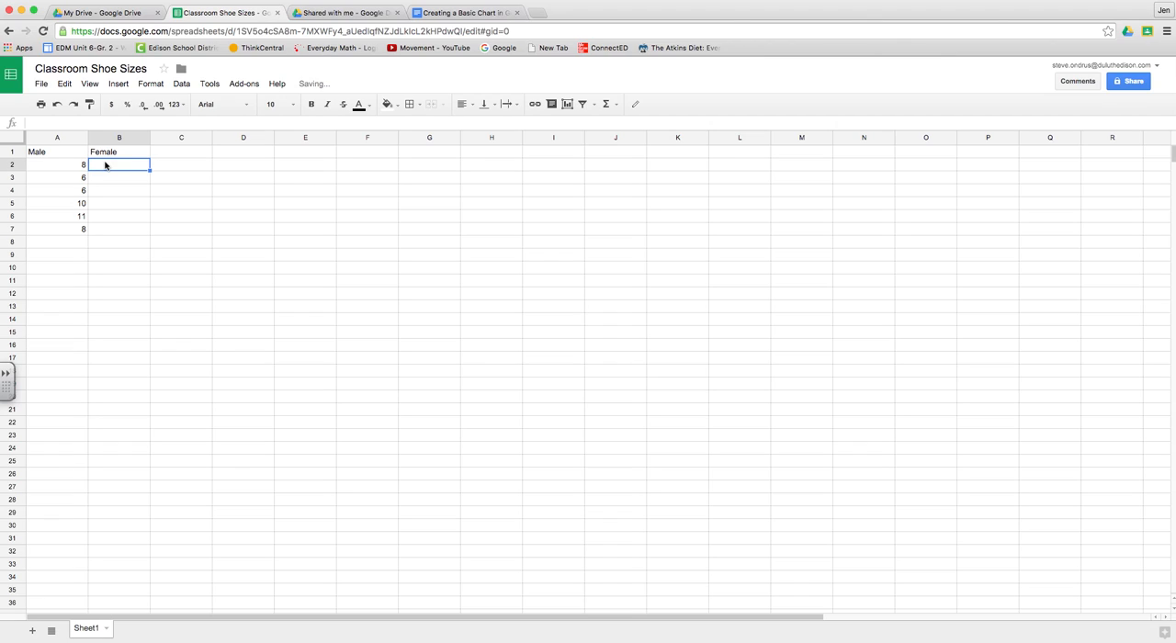
# Step: Enter the female shoe sizes 6, 5, 8, 4, 5 and 6 in cells B2 through B7
pyautogui.write('6')
pyautogui.press('Return')
pyautogui.write('5')
pyautogui.press('Return')
pyautogui.write('8')
pyautogui.press('Return')
pyautogui.write('4')
pyautogui.press('Return')
pyautogui.write('5')
pyautogui.press('Return')
pyautogui.write('6')
pyautogui.press('Return')
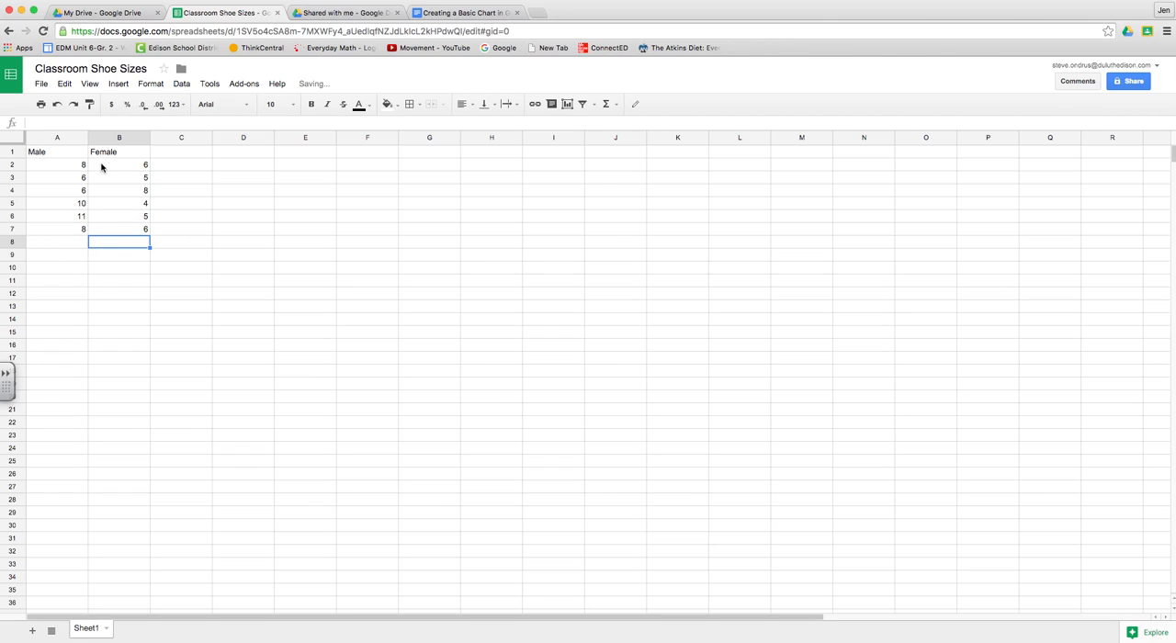
# Step: Highlight instruction 5 in the instructions document and select the male shoe sizes in A2:A7 of the spreadsheet
pyautogui.click(448, 18)
pyautogui.moveTo(391, 294); pyautogui.dragTo(551, 293)
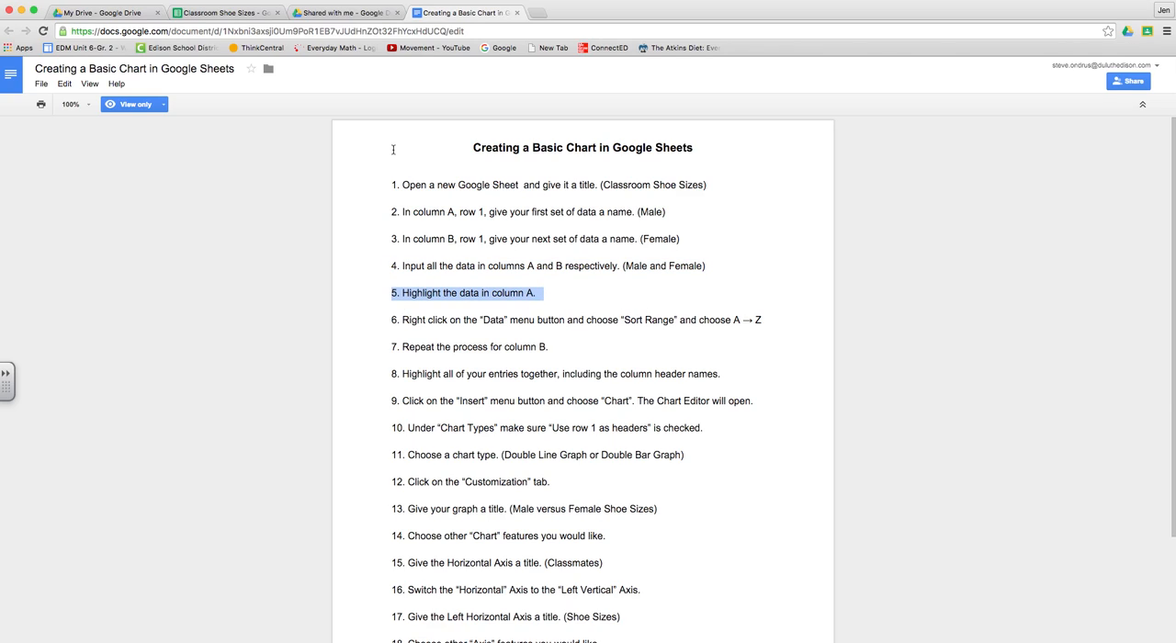
pyautogui.click(225, 14)
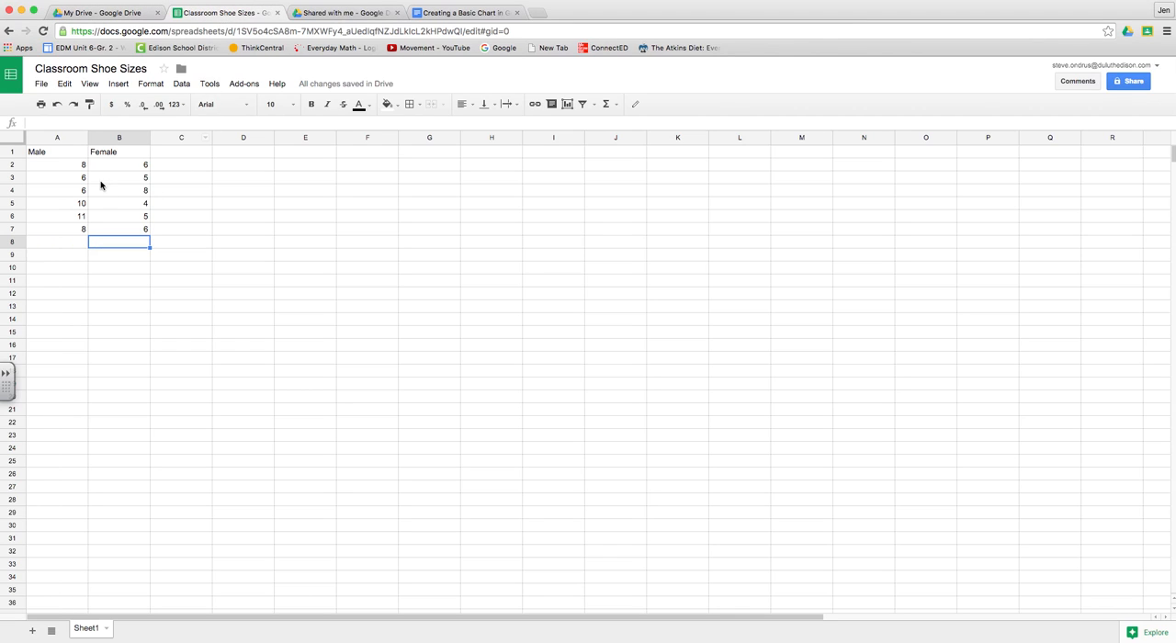
pyautogui.click(63, 166)
pyautogui.moveTo(62, 166); pyautogui.dragTo(59, 224)
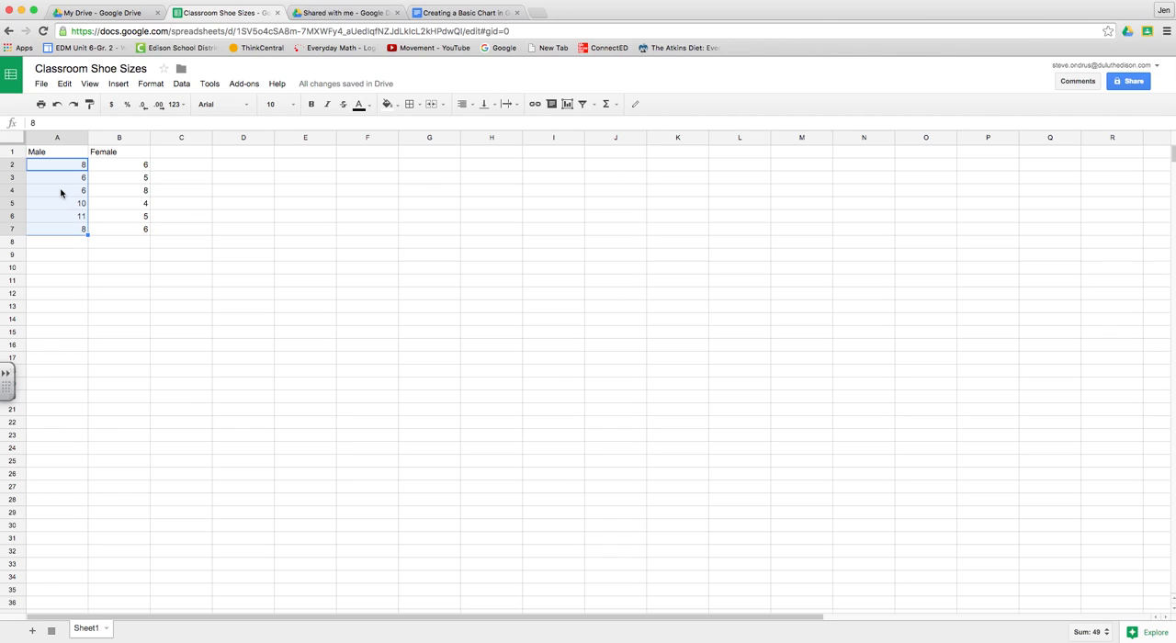
# Step: Highlight instruction 6 in the instructions document and sort the selected male sizes range by column A, A → Z
pyautogui.click(447, 12)
pyautogui.moveTo(390, 321); pyautogui.dragTo(778, 334)
pyautogui.scroll(-1, 777, 334)
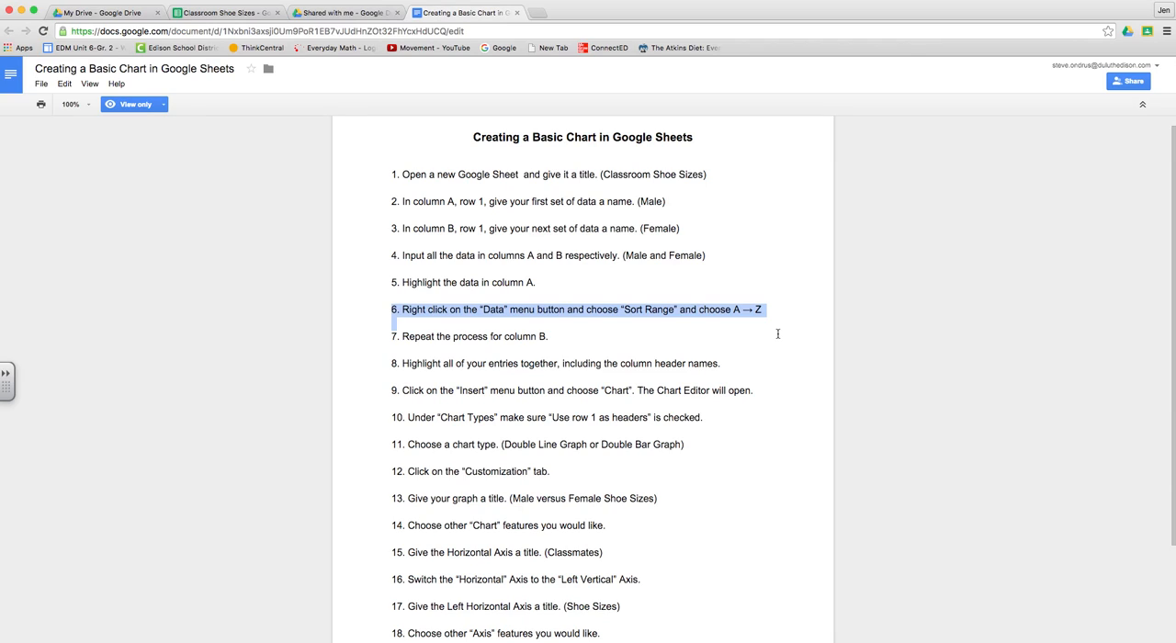
pyautogui.click(208, 13)
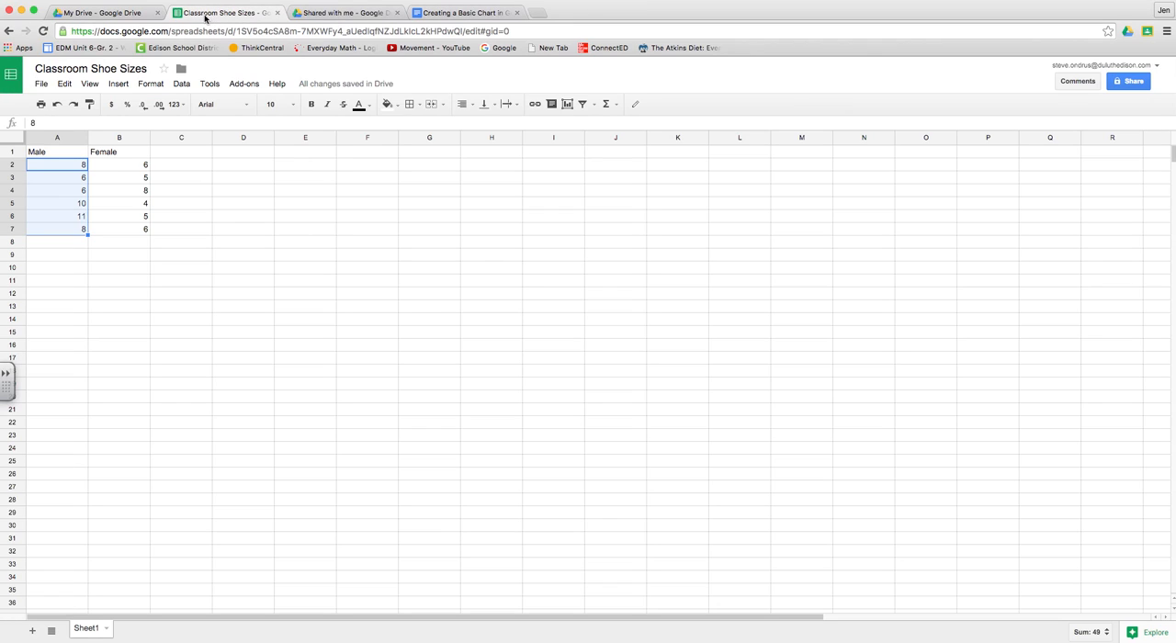
pyautogui.click(182, 84)
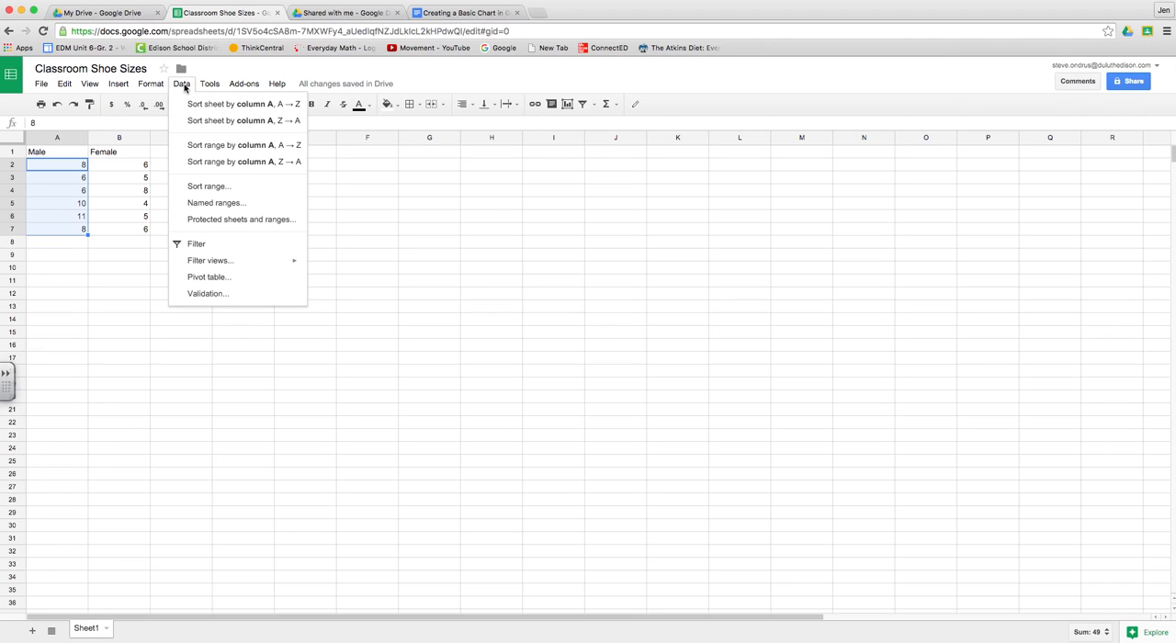
pyautogui.click(214, 147)
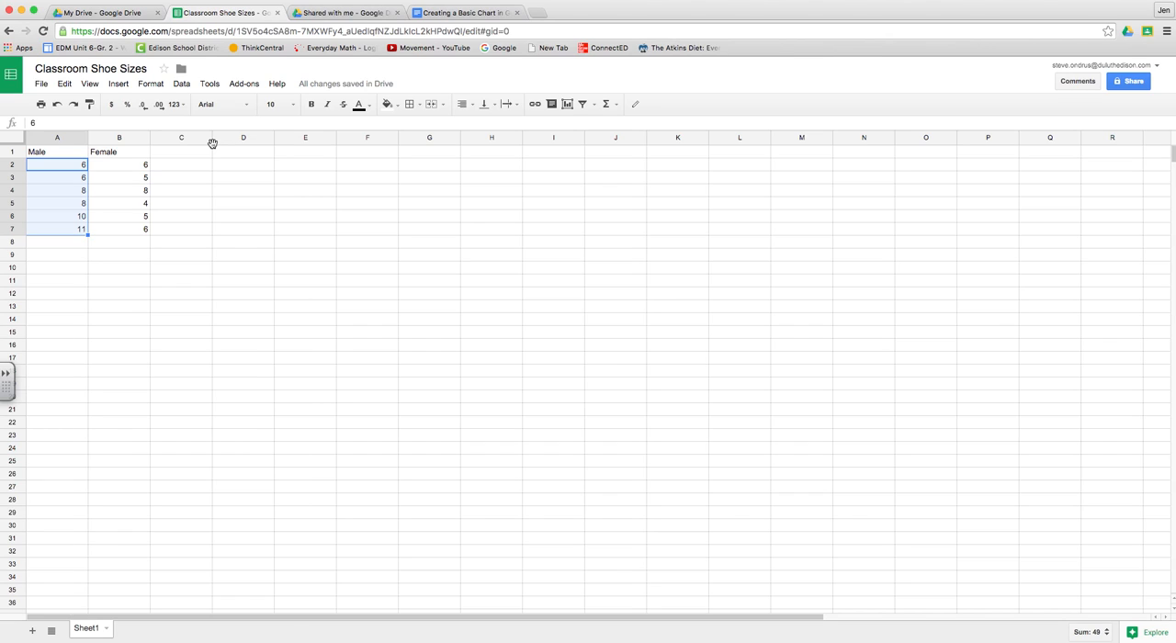
# Step: Highlight instruction 7 about repeating the process for column B in the instructions document
pyautogui.click(454, 13)
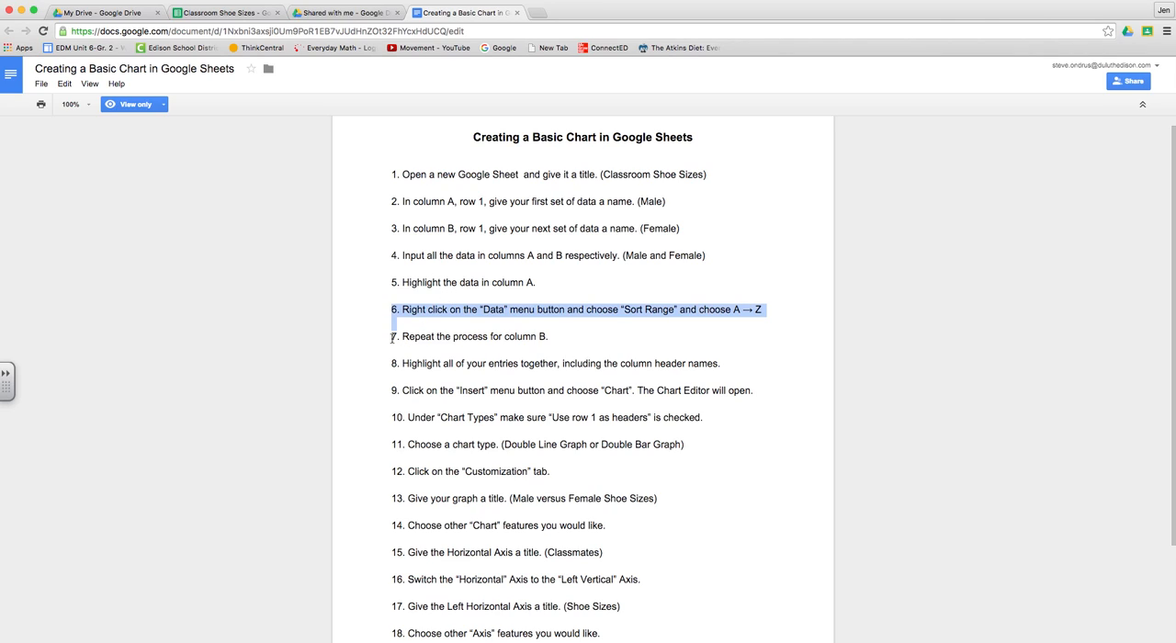
pyautogui.click(566, 339)
pyautogui.moveTo(559, 339); pyautogui.dragTo(374, 334)
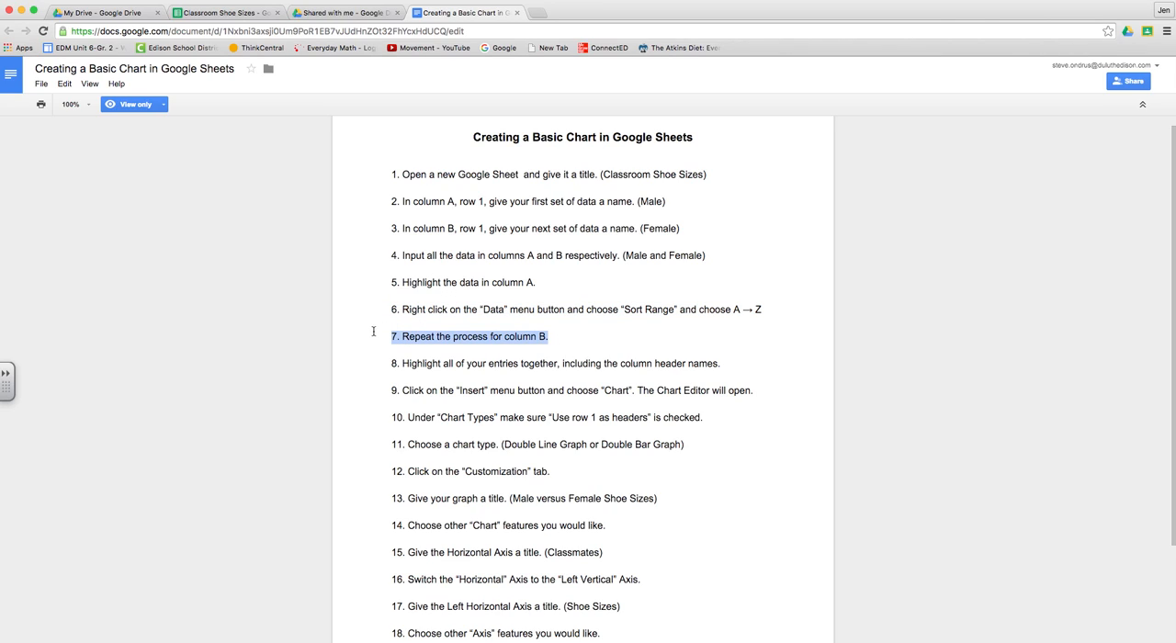
# Step: Select the female shoe sizes in B2:B7 of the spreadsheet and sort that range by column B, A → Z
pyautogui.click(253, 15)
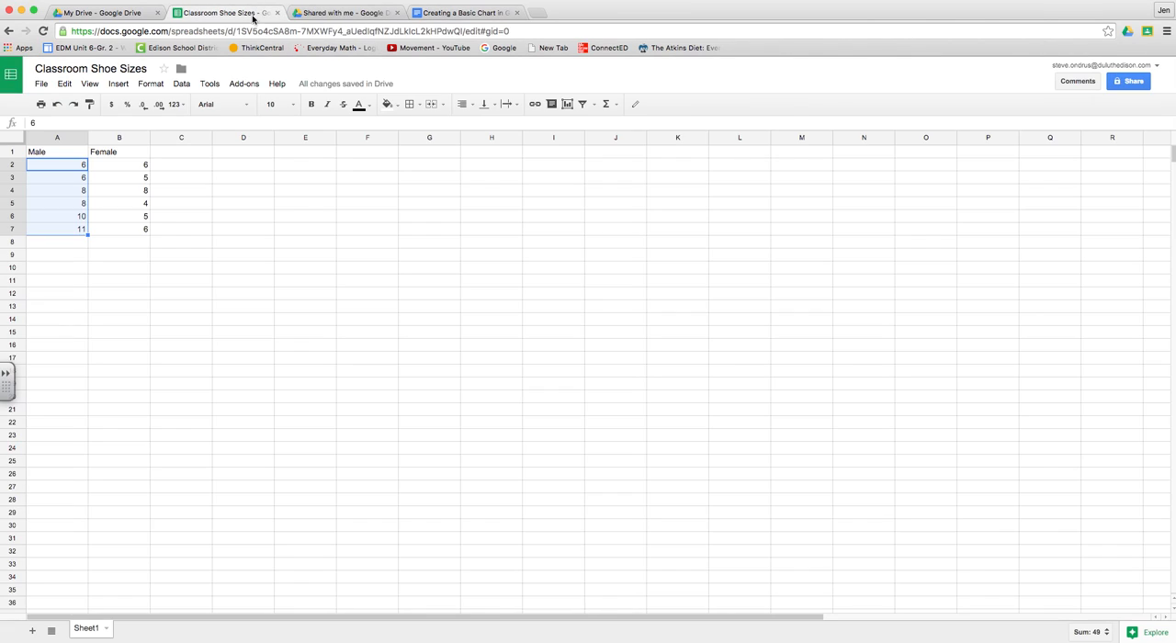
pyautogui.click(128, 168)
pyautogui.moveTo(129, 171); pyautogui.dragTo(128, 230)
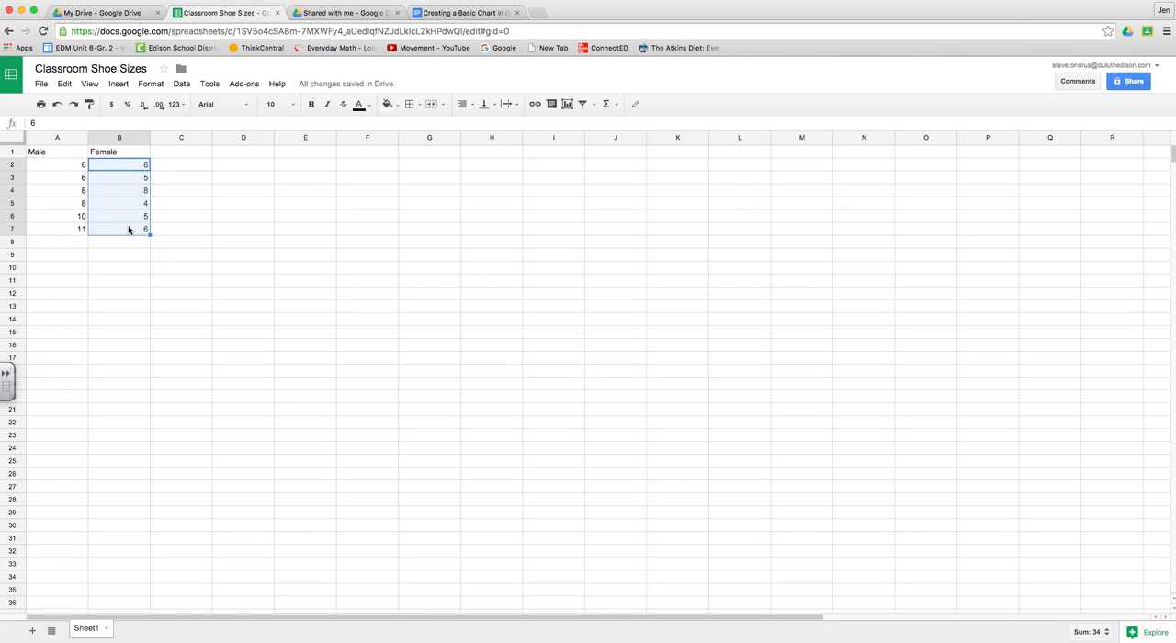
pyautogui.click(181, 83)
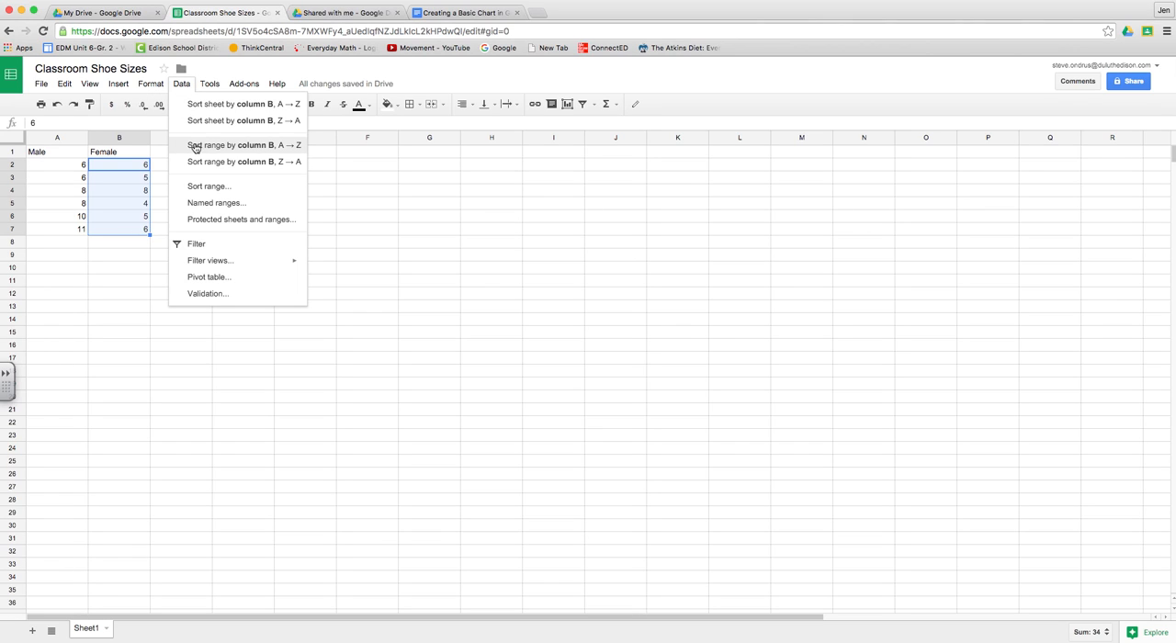
pyautogui.click(234, 147)
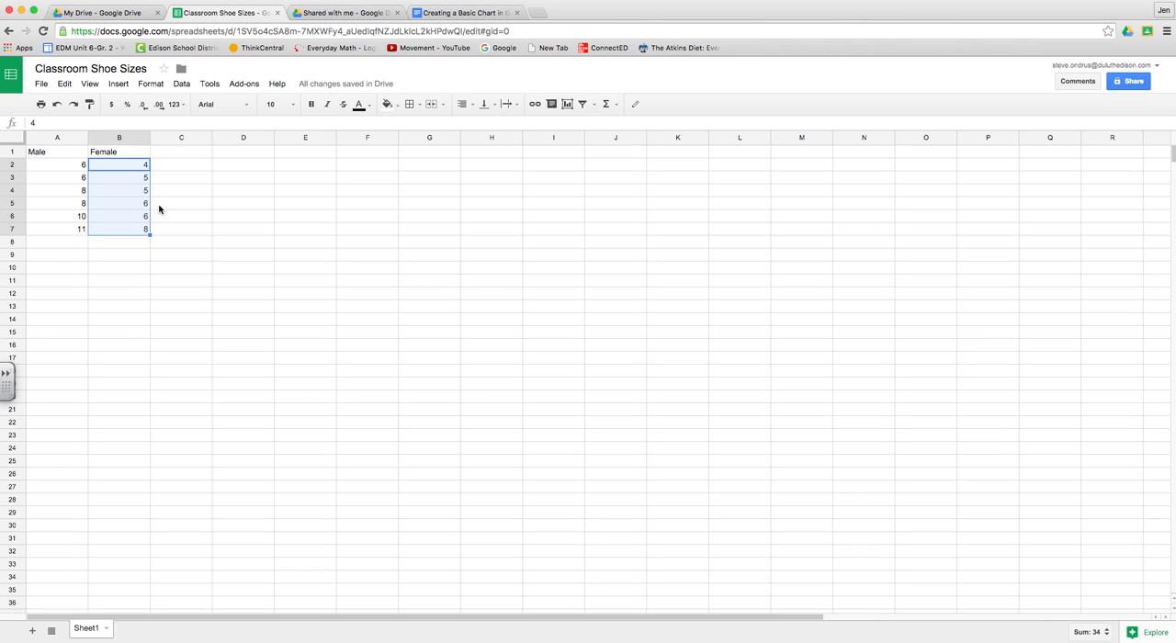
# Step: Highlight instruction 8 in the instructions document and select all spreadsheet entries with their headers, A1:B7
pyautogui.click(456, 15)
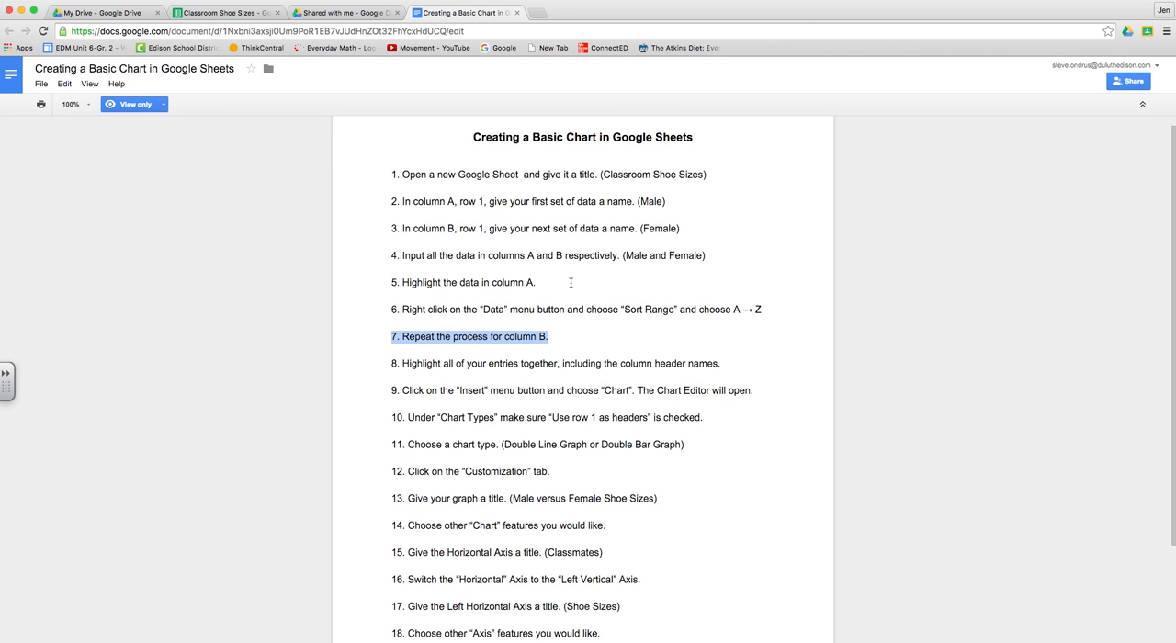
pyautogui.moveTo(386, 364); pyautogui.dragTo(739, 367)
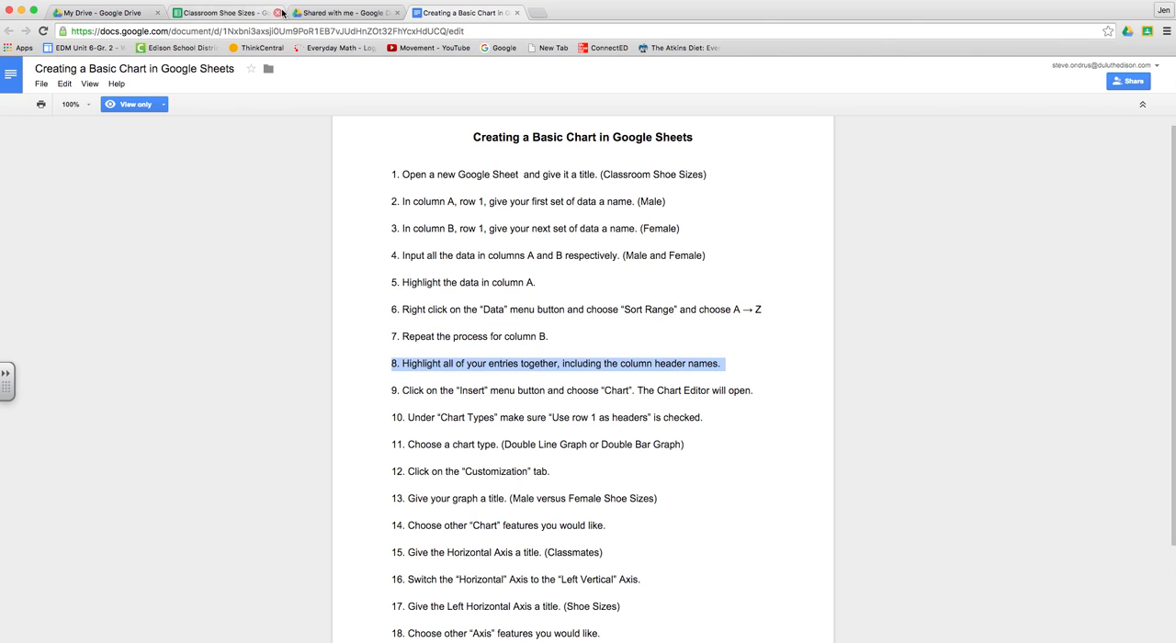
pyautogui.scroll(1, 391, 322)
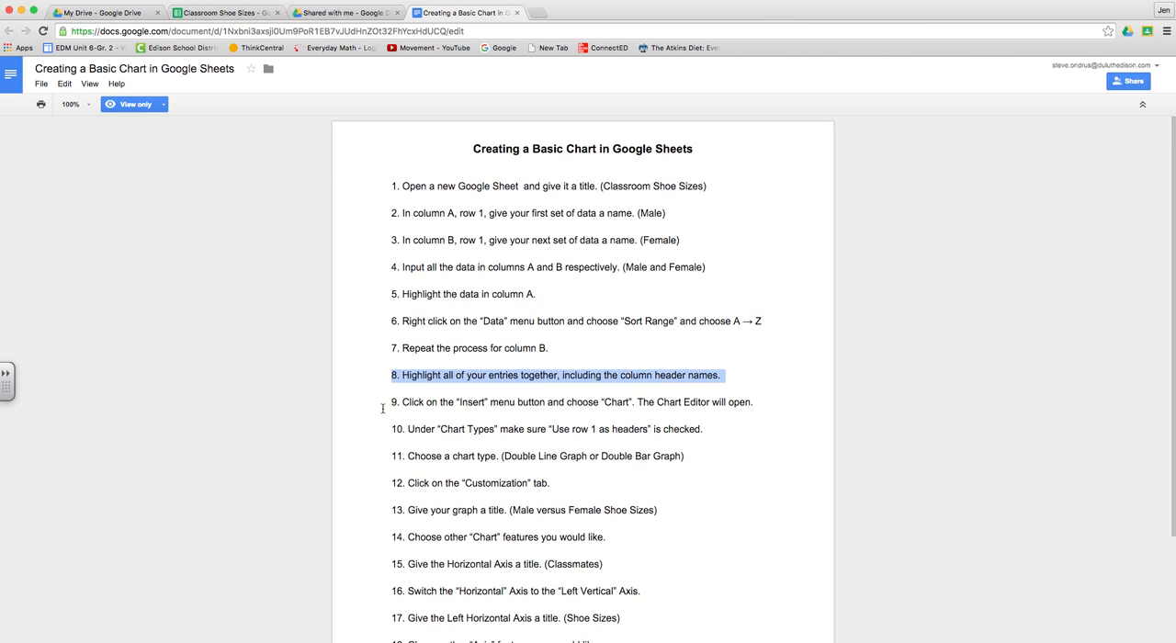
pyautogui.click(194, 12)
pyautogui.click(70, 154)
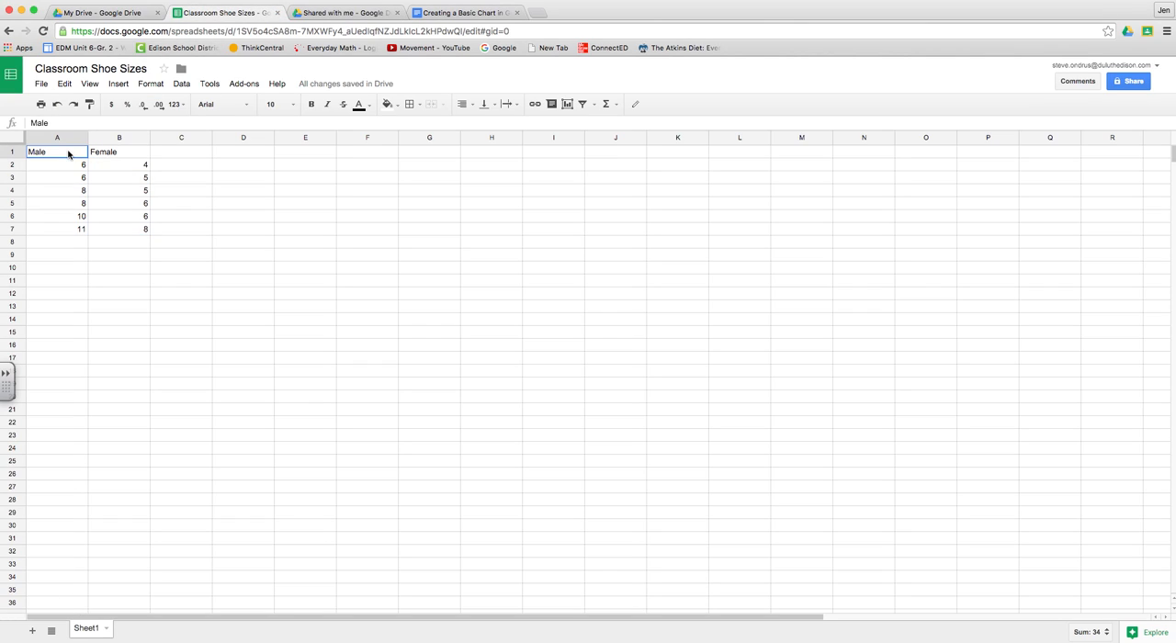
pyautogui.moveTo(60, 154); pyautogui.dragTo(142, 232)
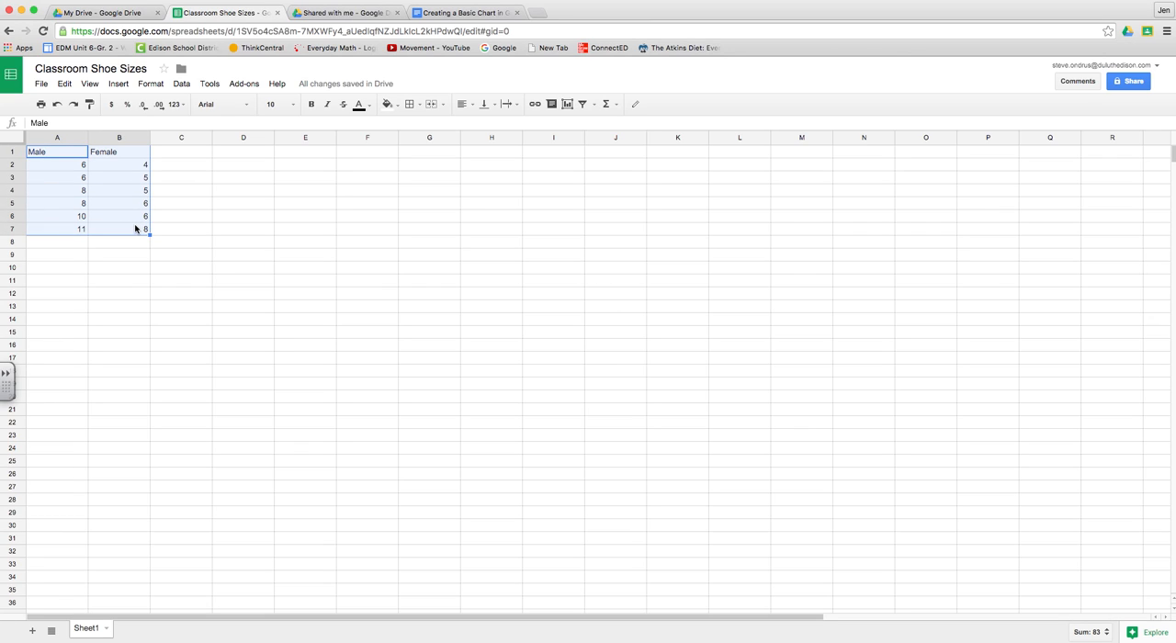
# Step: Highlight instruction 9 in the instructions document and start inserting a chart from the selected spreadsheet data
pyautogui.click(476, 12)
pyautogui.moveTo(392, 403); pyautogui.dragTo(757, 398)
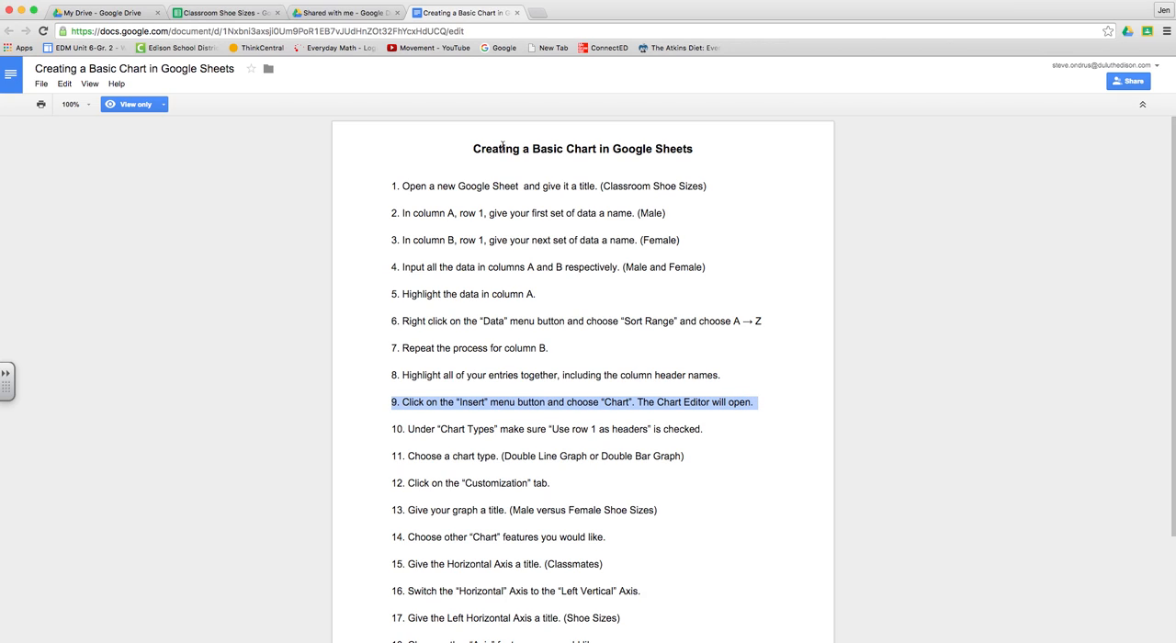
pyautogui.click(230, 13)
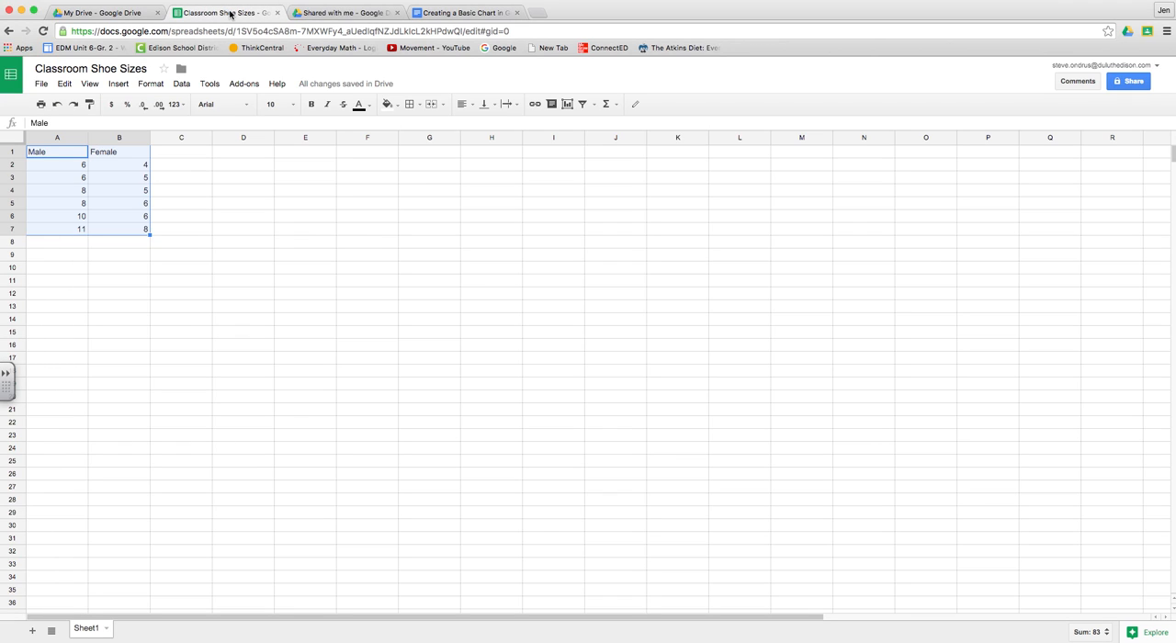
pyautogui.click(118, 85)
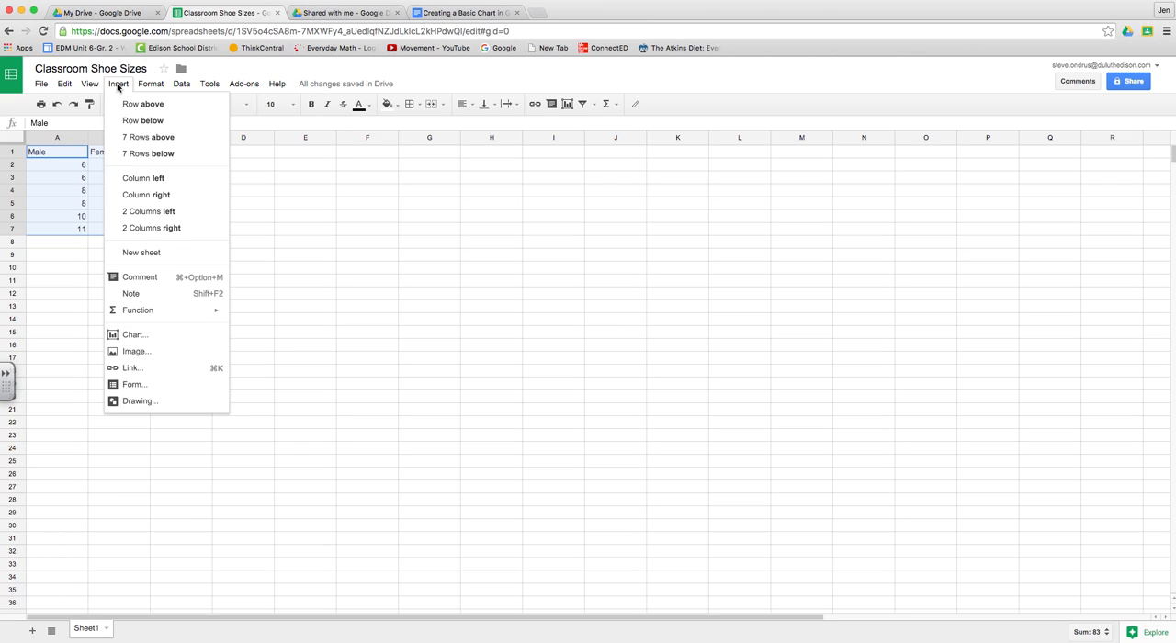
pyautogui.click(125, 336)
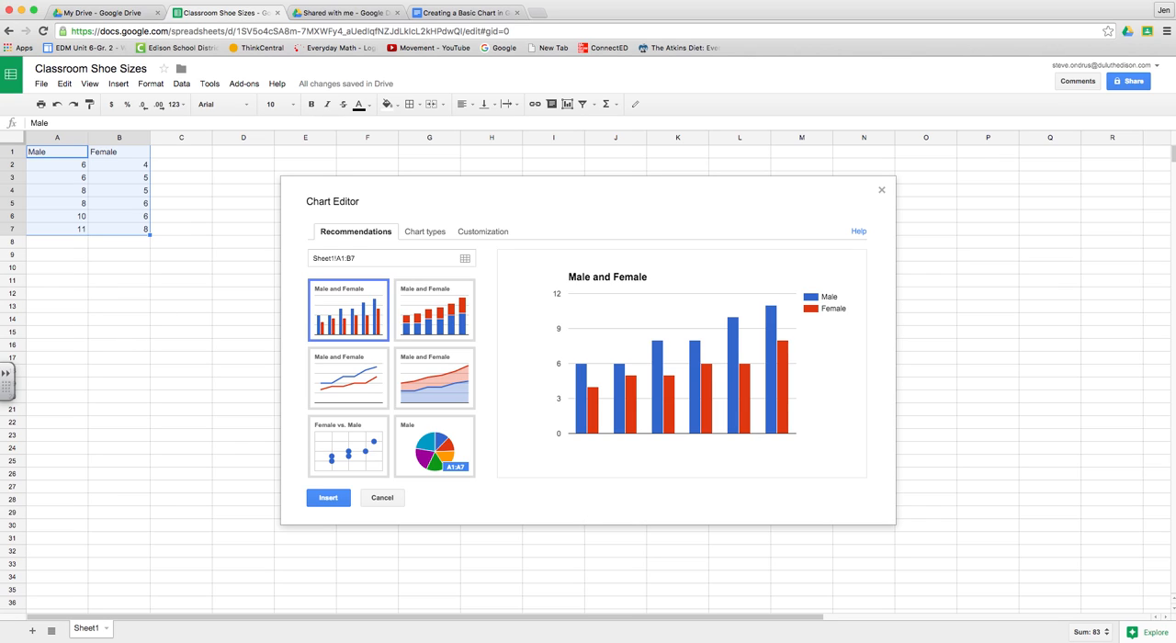
# Step: Highlight instruction 10 in the instructions document and display the chart type options to check "Use row 1 as headers"
pyautogui.click(434, 12)
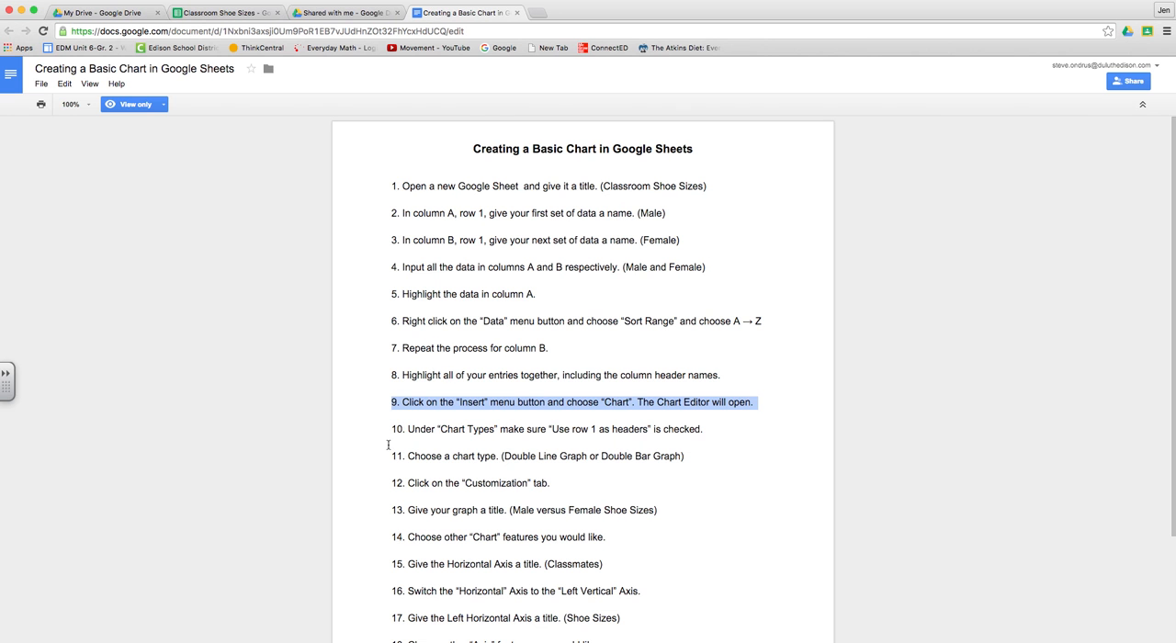
pyautogui.moveTo(397, 426); pyautogui.dragTo(715, 428)
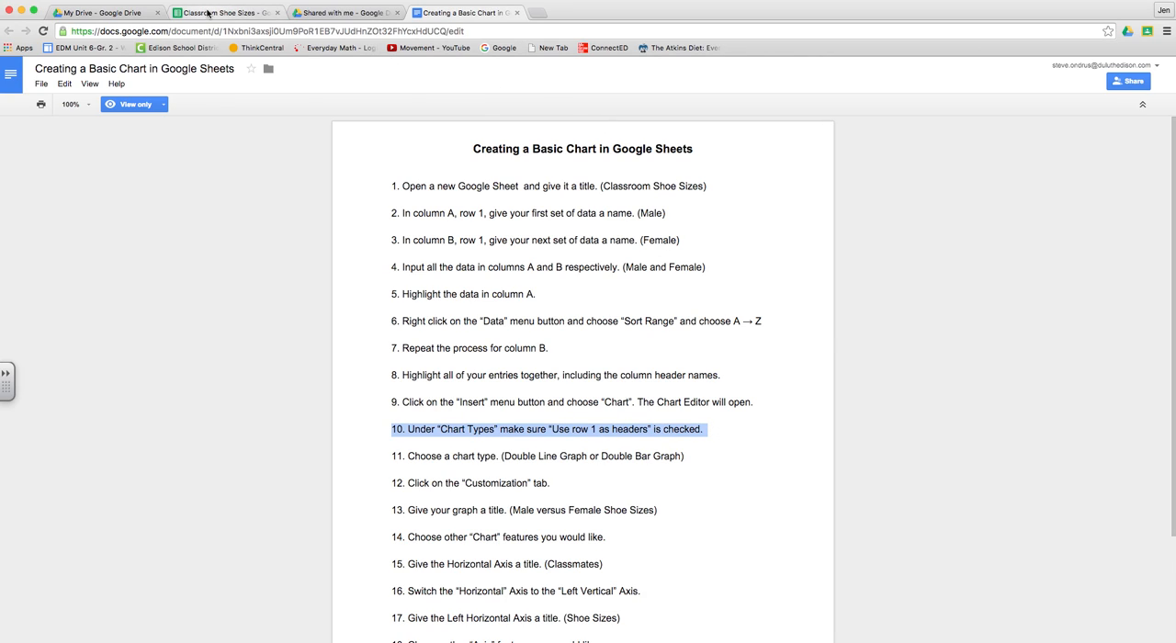
pyautogui.click(209, 13)
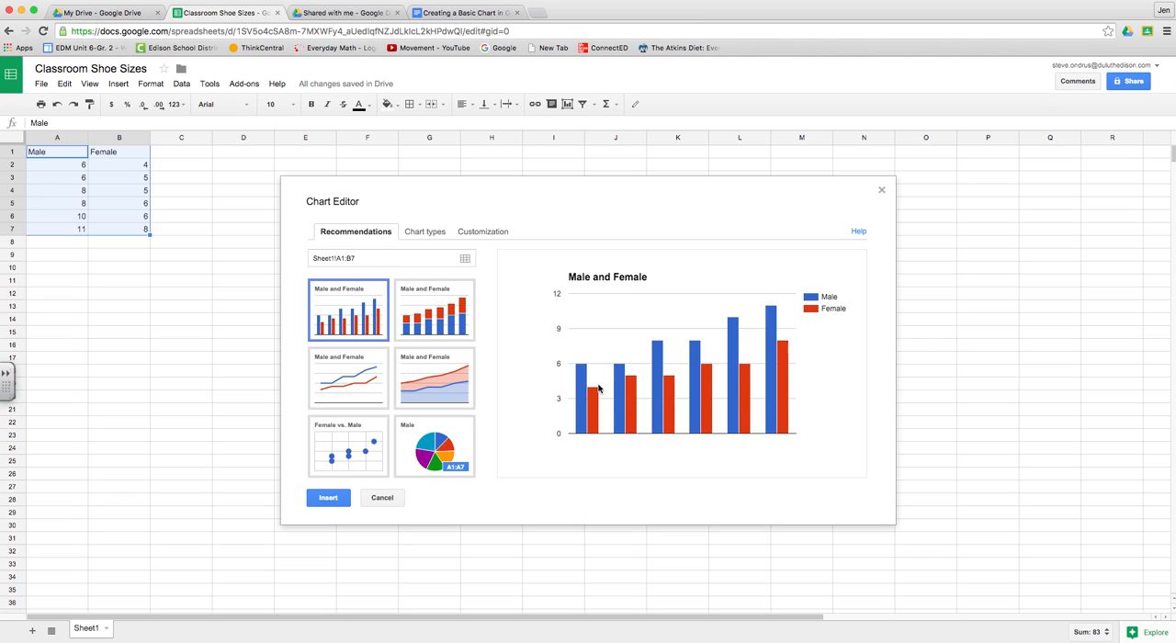
pyautogui.click(426, 236)
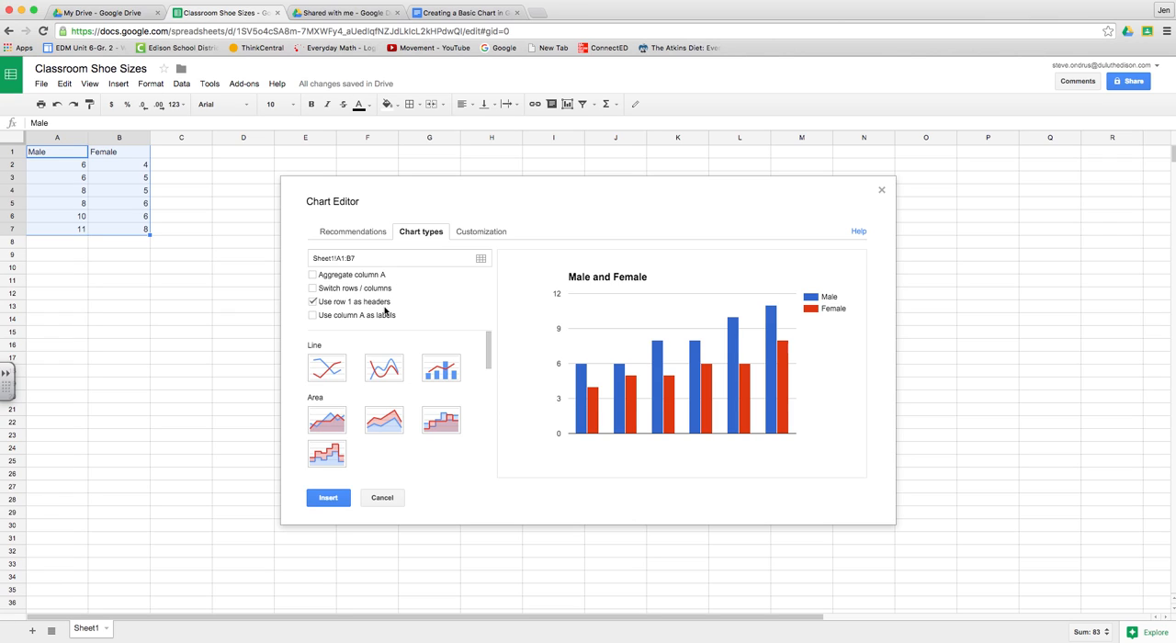
# Step: Highlight instruction 11 in the instructions document and set the chart type to the standard straight-segment line chart
pyautogui.click(465, 14)
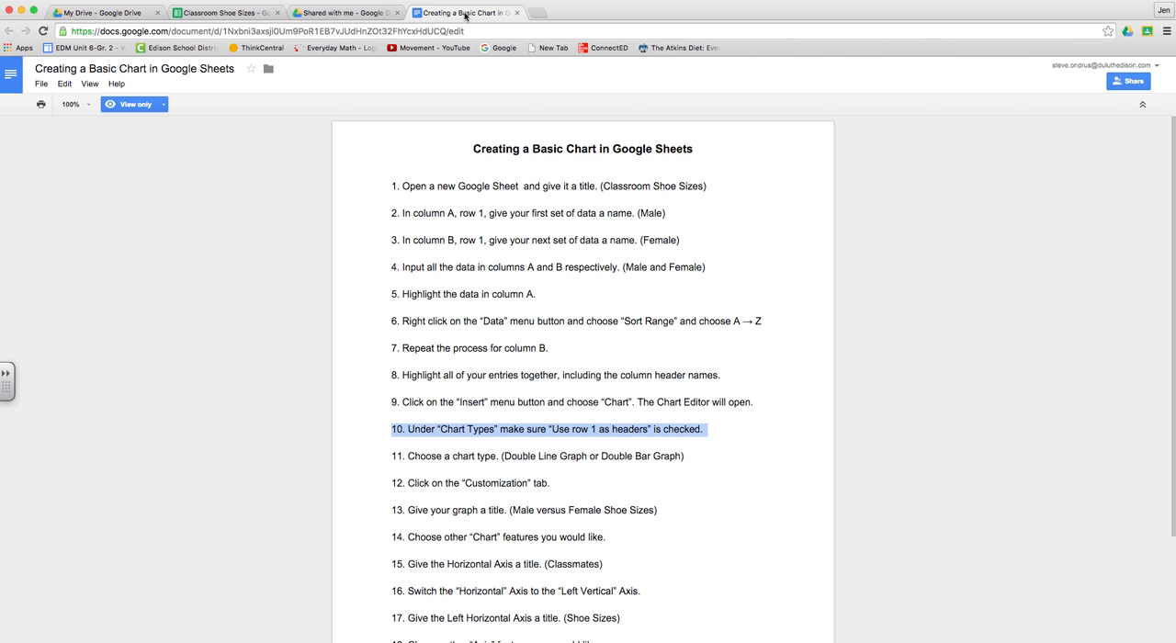
pyautogui.click(390, 461)
pyautogui.moveTo(390, 461); pyautogui.dragTo(693, 457)
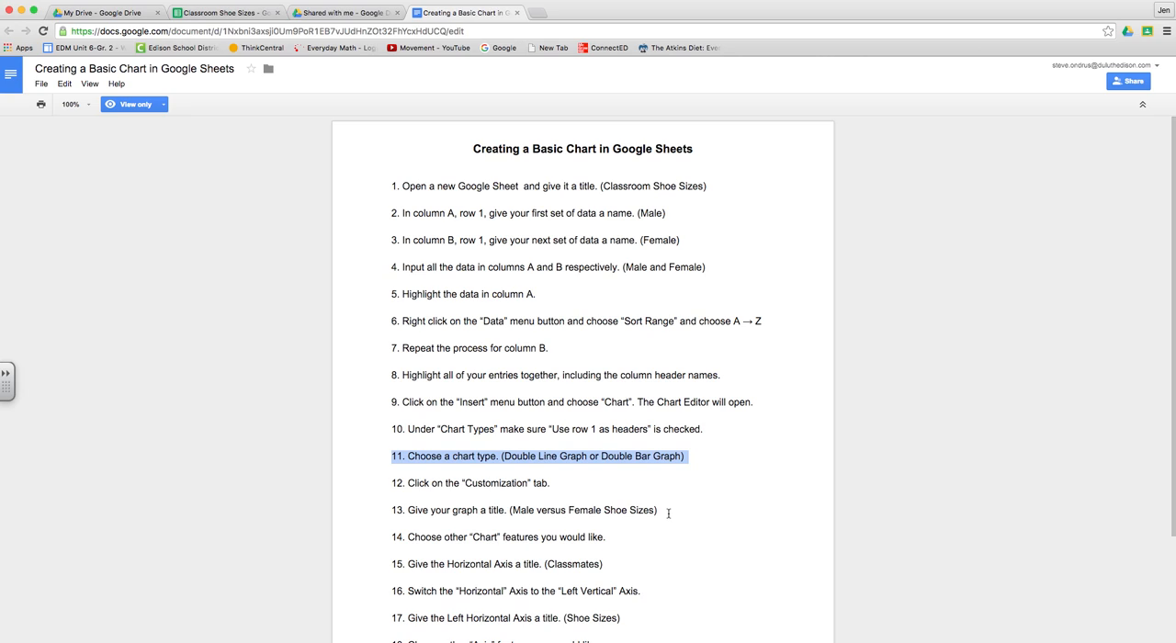
pyautogui.click(248, 12)
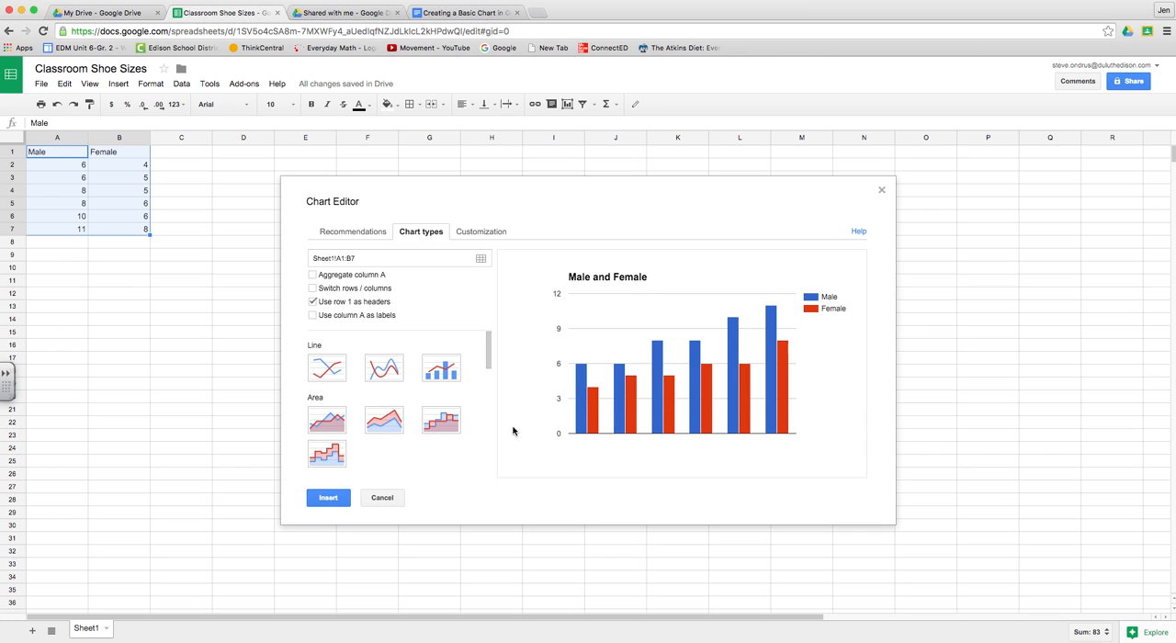
pyautogui.click(324, 373)
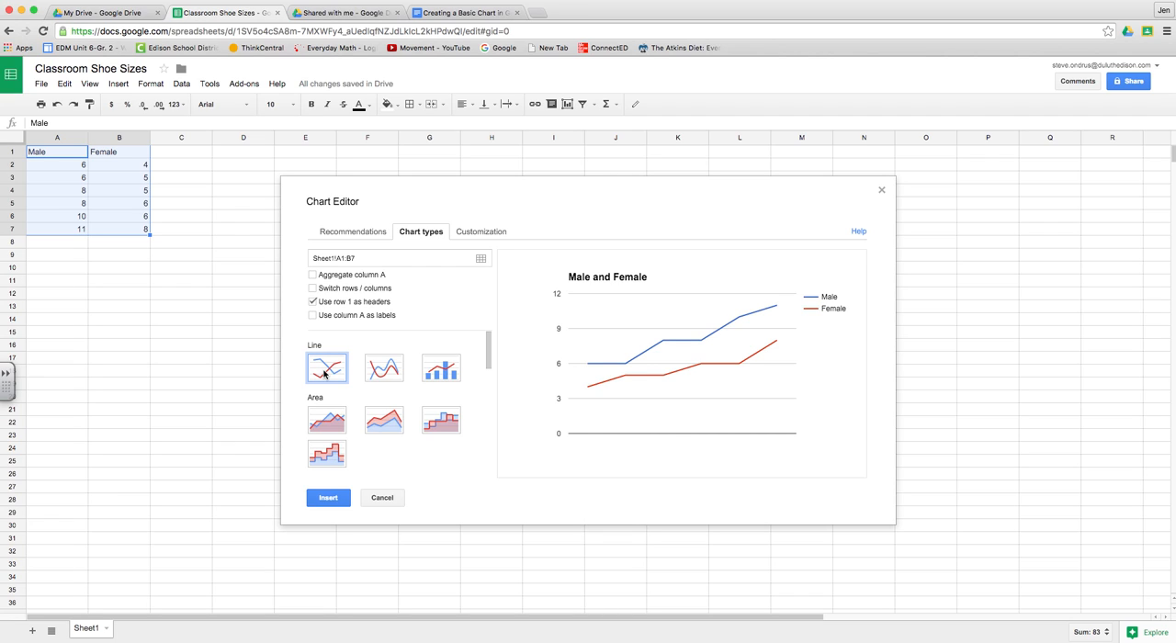
# Step: Highlight instruction 12 in the instructions document and open the chart's customization settings
pyautogui.click(473, 15)
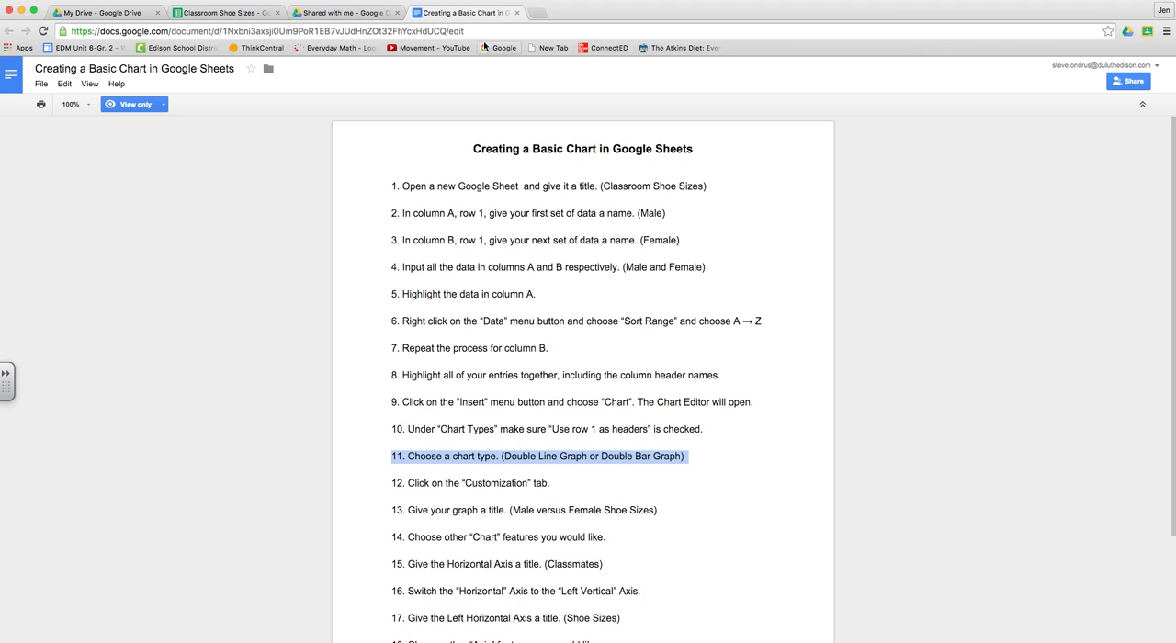
pyautogui.moveTo(390, 484); pyautogui.dragTo(593, 490)
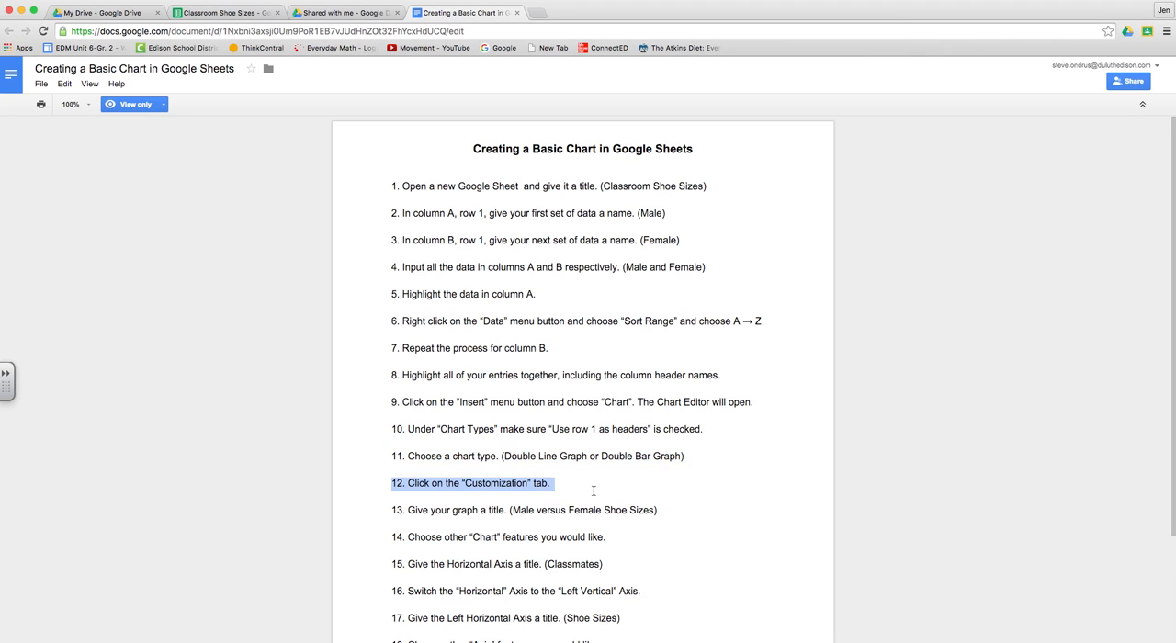
pyautogui.click(245, 15)
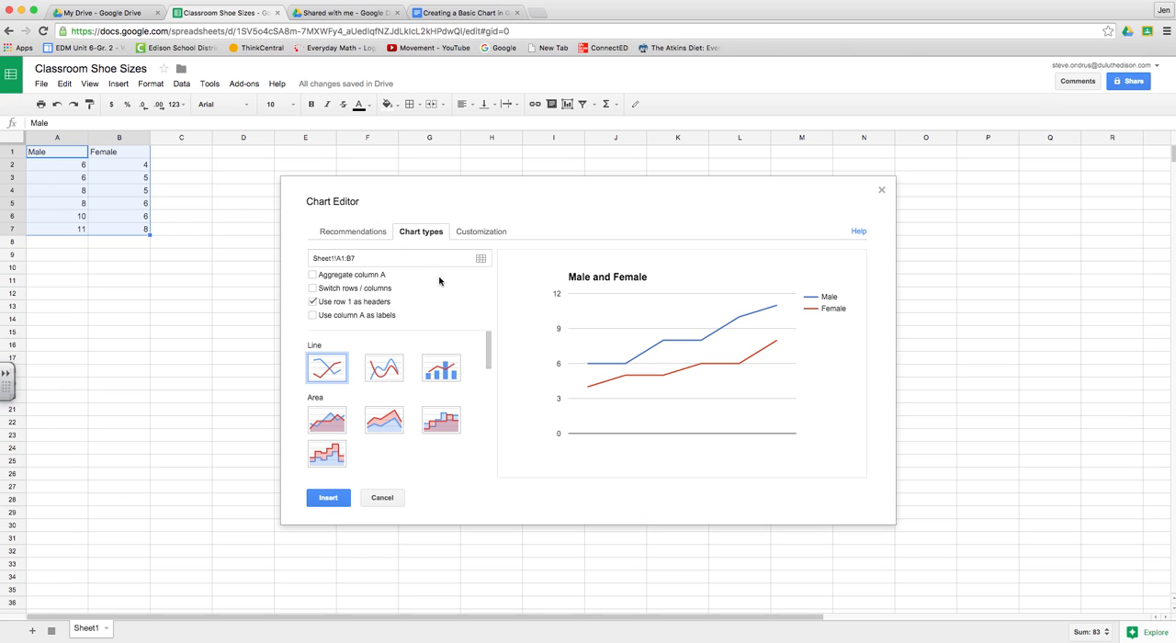
pyautogui.click(492, 236)
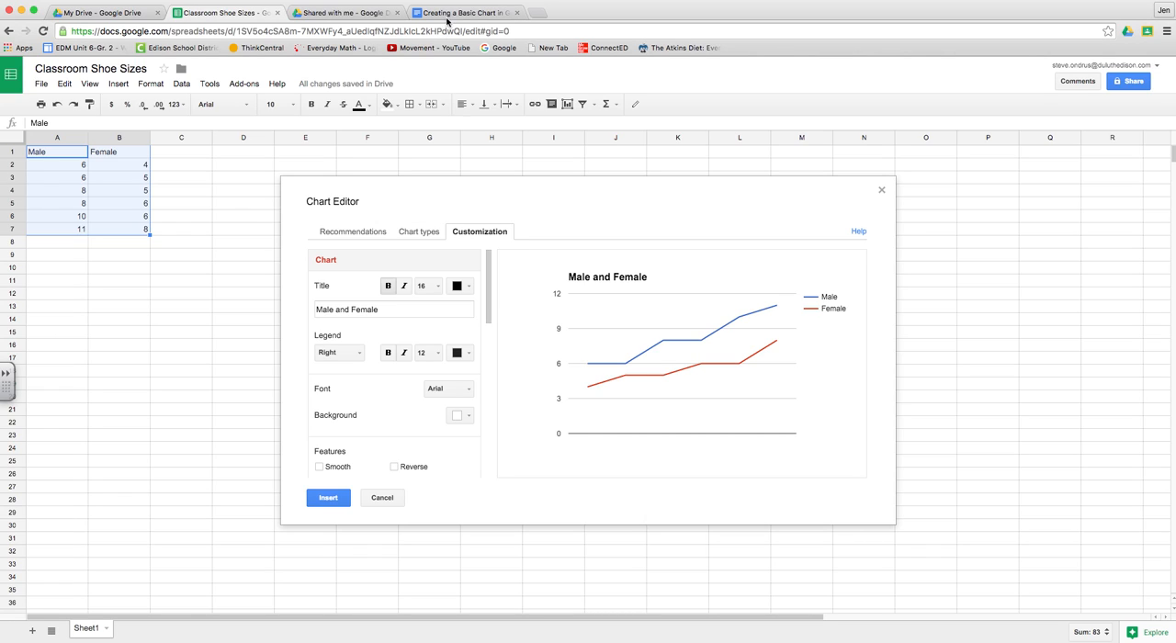
# Step: Highlight instruction 13 in the instructions document and title the chart "Male vs. Female Shoe Sizes"
pyautogui.click(446, 14)
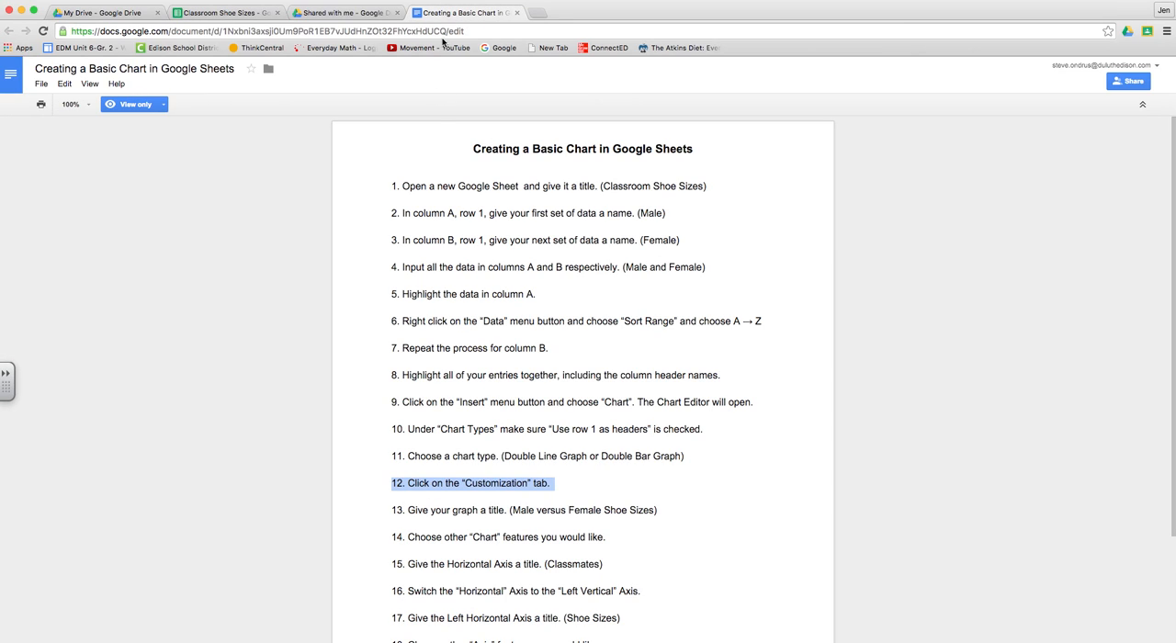
pyautogui.moveTo(391, 511); pyautogui.dragTo(694, 508)
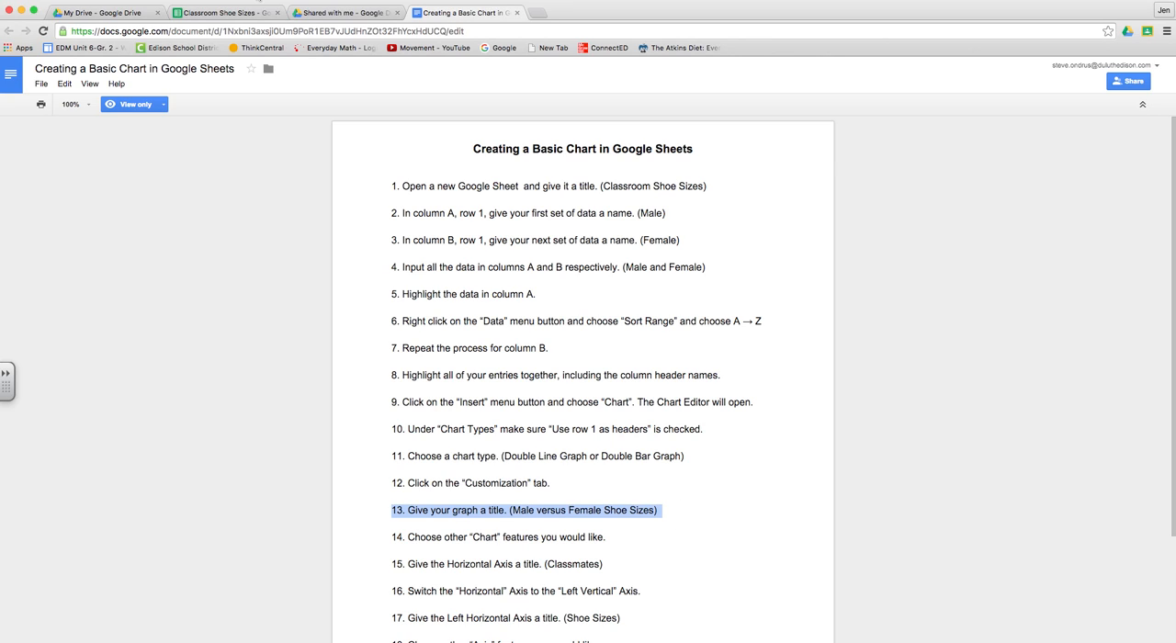
pyautogui.click(227, 13)
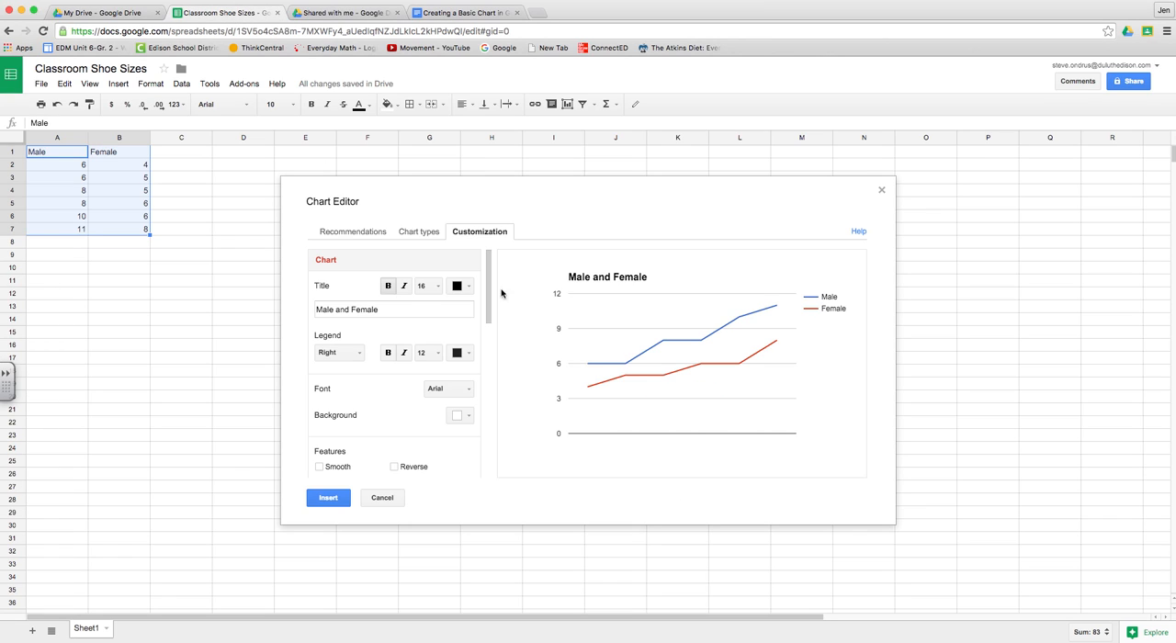
pyautogui.click(329, 312)
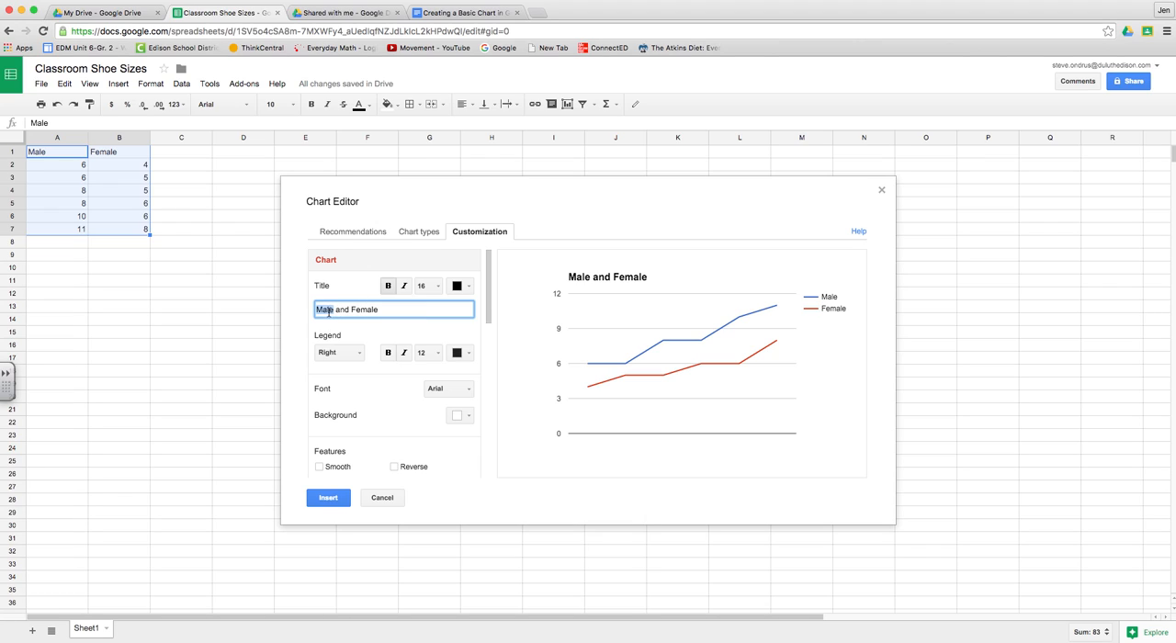
pyautogui.write('Male vs. Female Show ')
pyautogui.write(' Sizes')
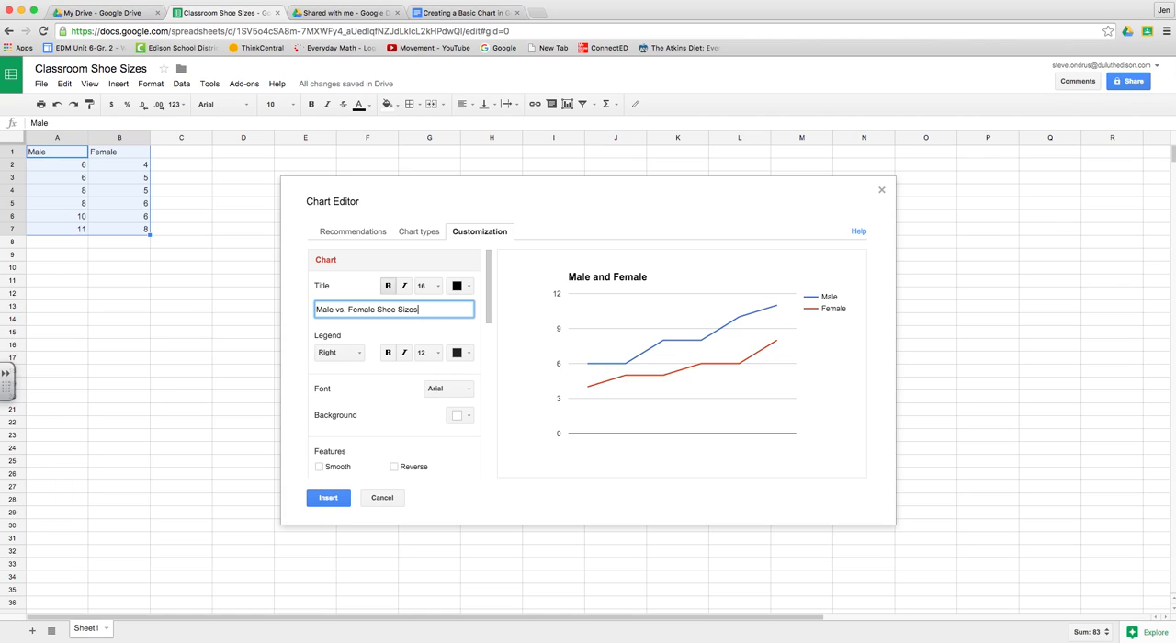
# Step: Highlight instruction 14 in the instructions document and set the chart's font to Georgia
pyautogui.click(472, 13)
pyautogui.moveTo(386, 538); pyautogui.dragTo(629, 540)
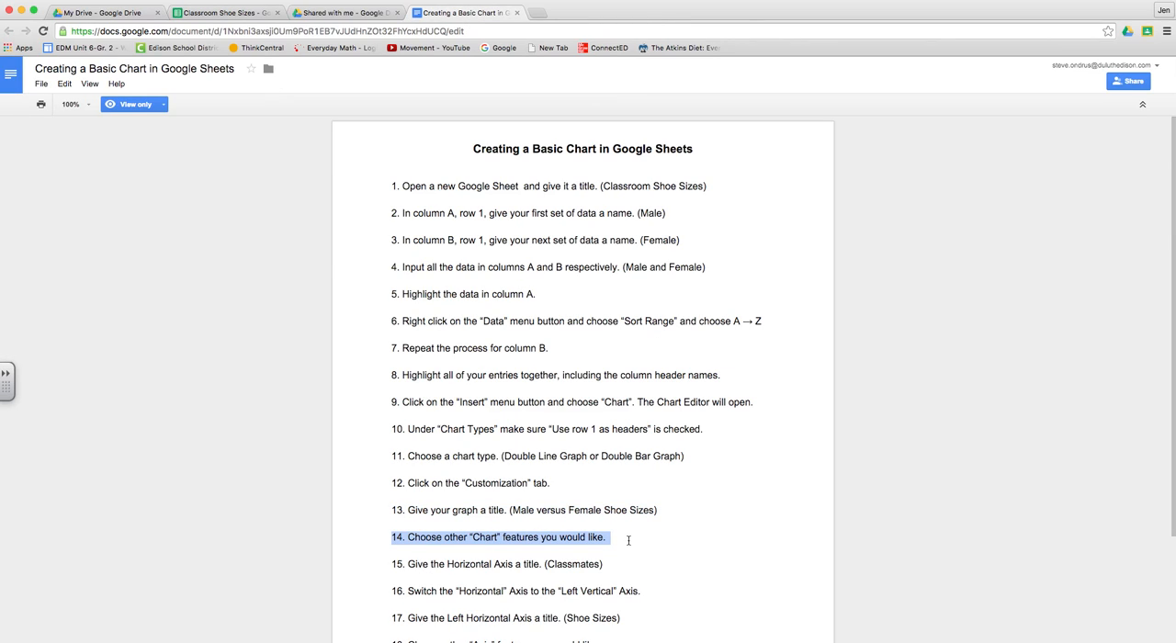
pyautogui.click(242, 14)
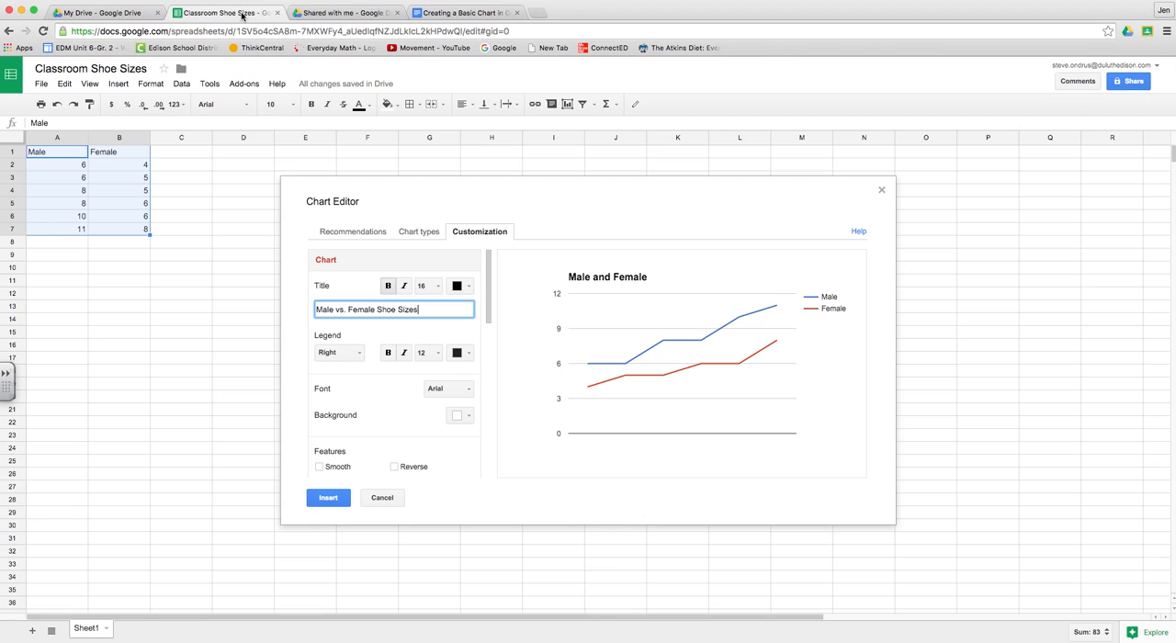
pyautogui.click(512, 421)
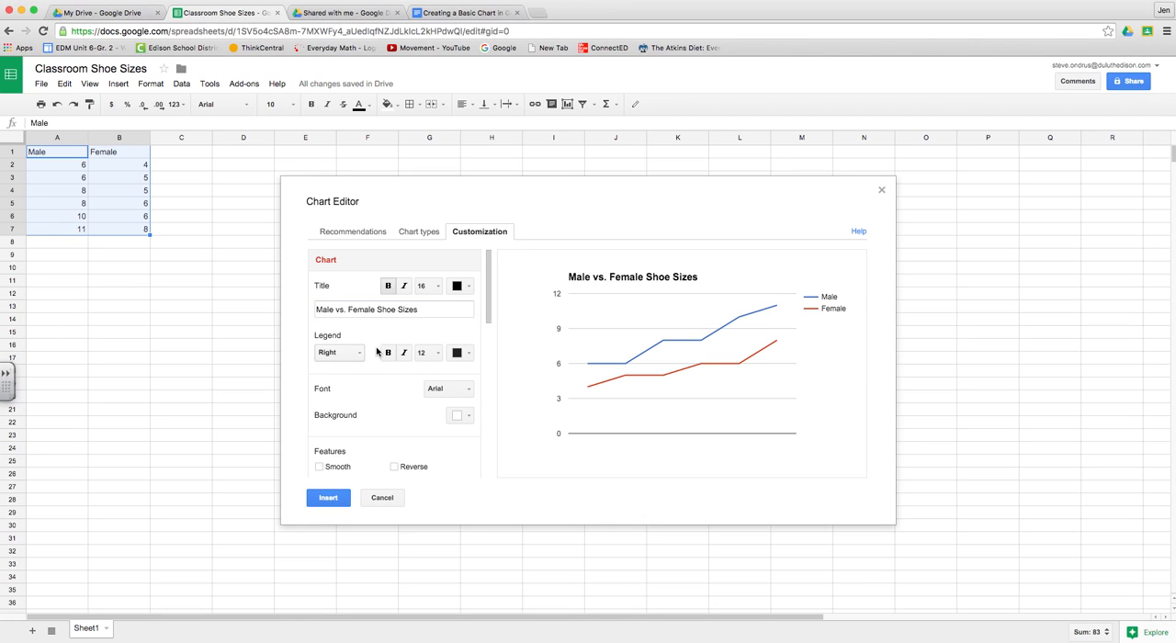
pyautogui.click(464, 393)
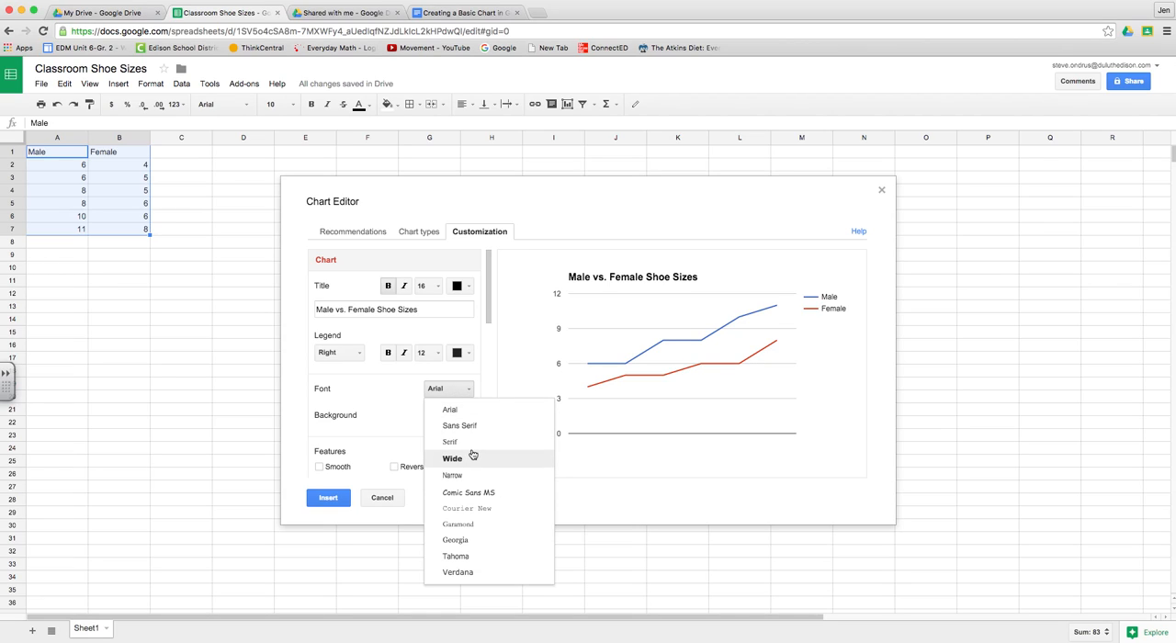
pyautogui.click(456, 541)
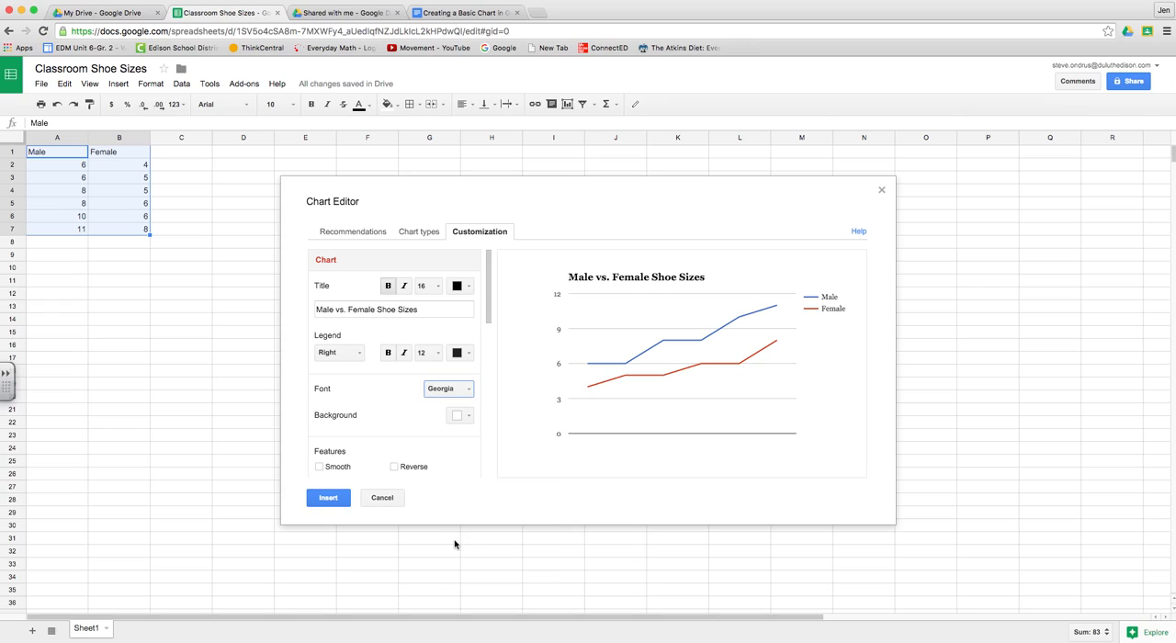
# Step: Set the chart's font to Serif and its background to light yellow
pyautogui.click(452, 391)
pyautogui.click(450, 442)
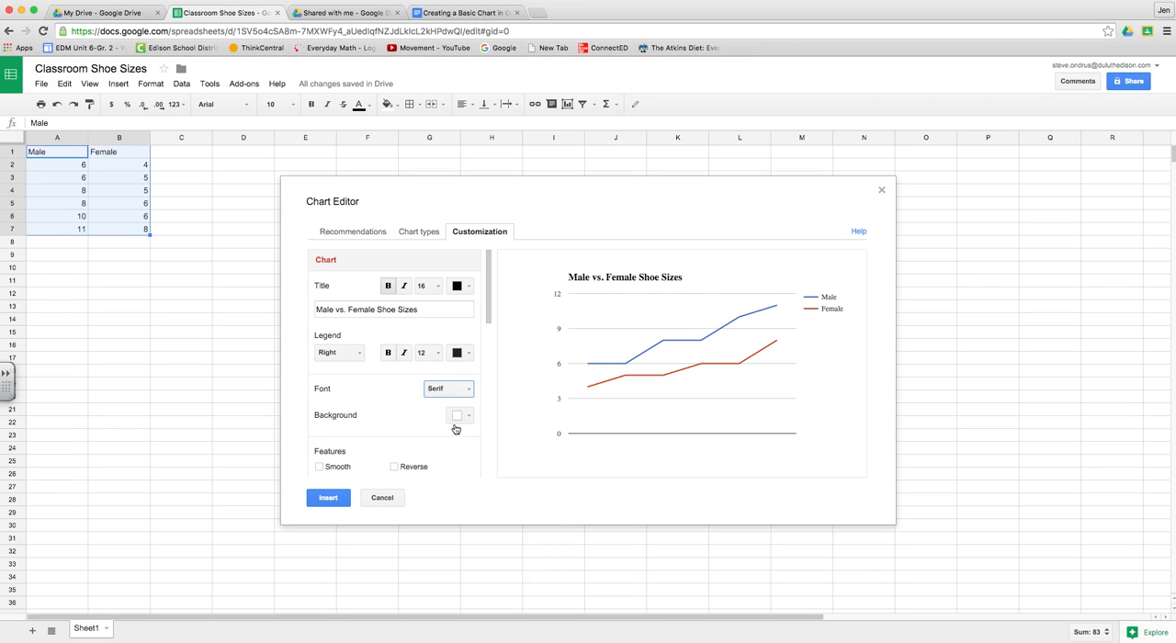
pyautogui.click(465, 418)
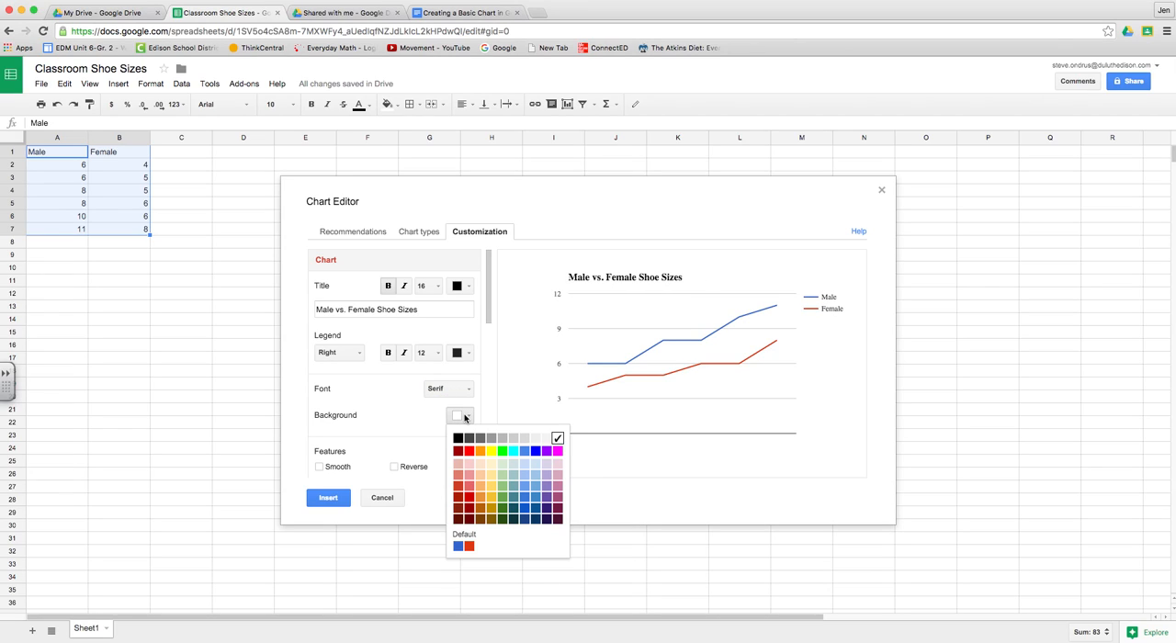
pyautogui.click(513, 437)
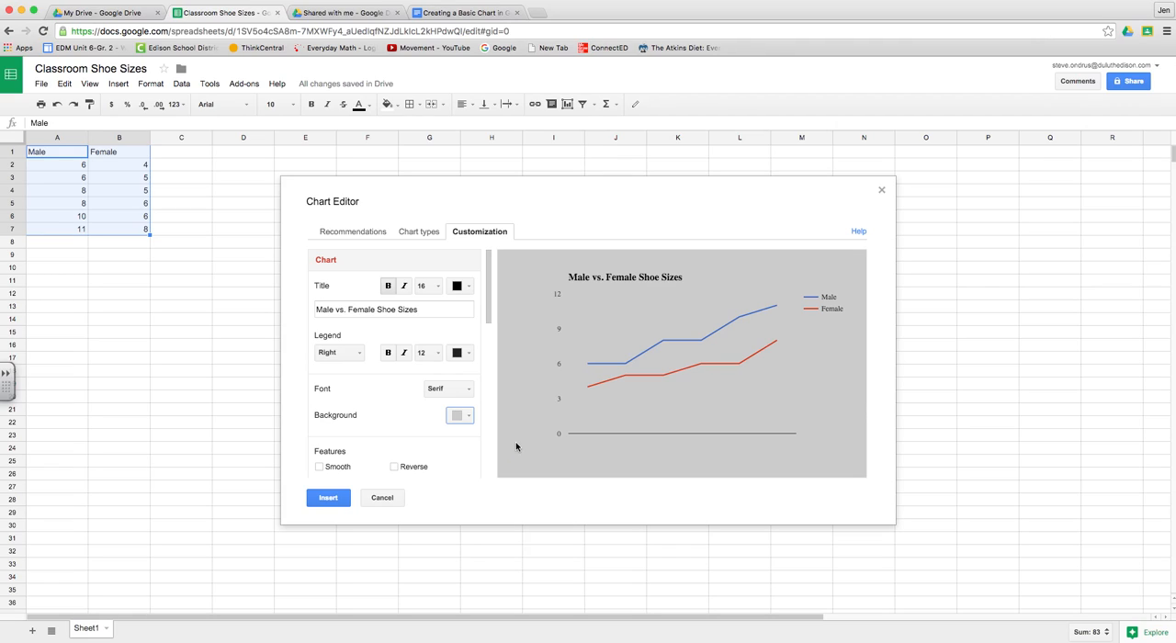
pyautogui.click(460, 416)
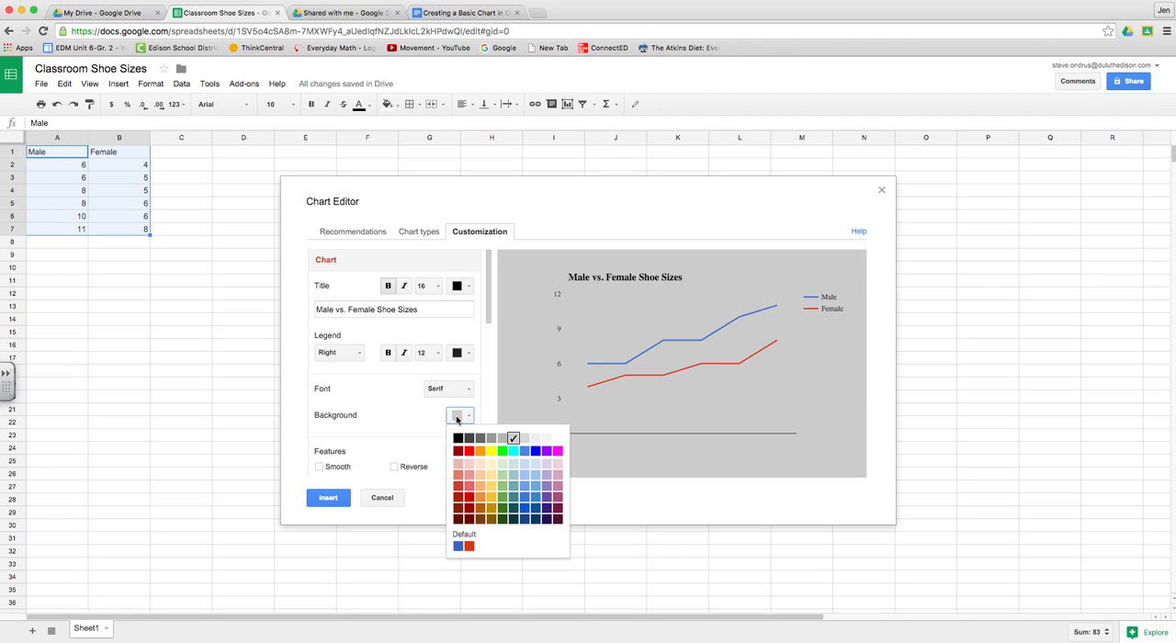
pyautogui.click(492, 476)
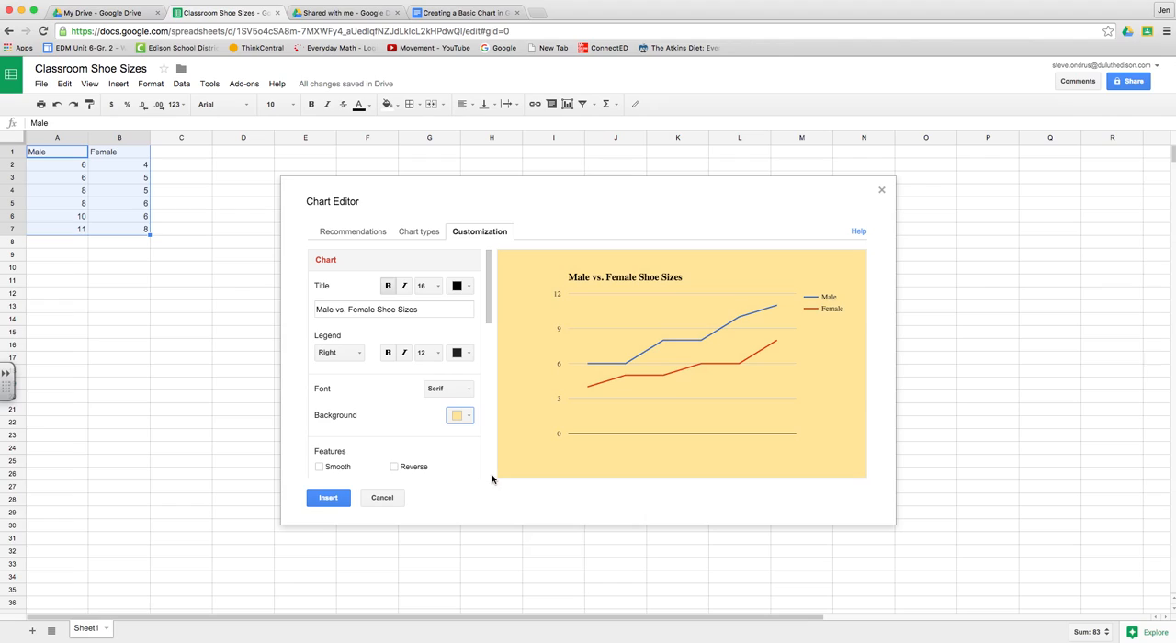
# Step: Try out the Smooth and Reverse features on the chart's lines and turn both off again
pyautogui.click(321, 469)
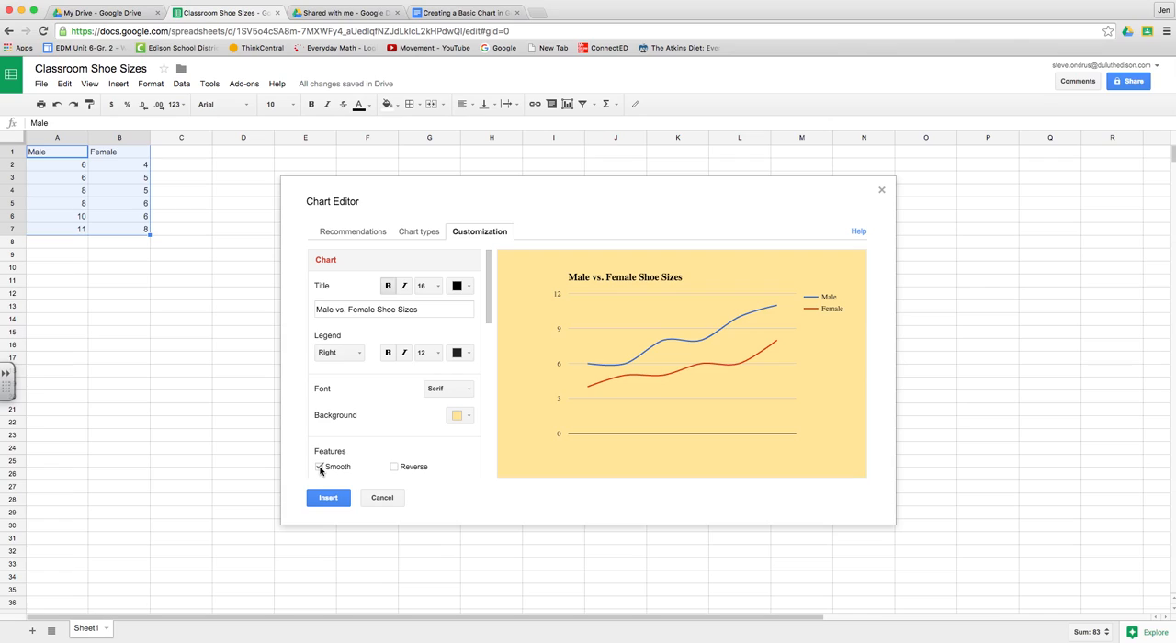
pyautogui.click(395, 467)
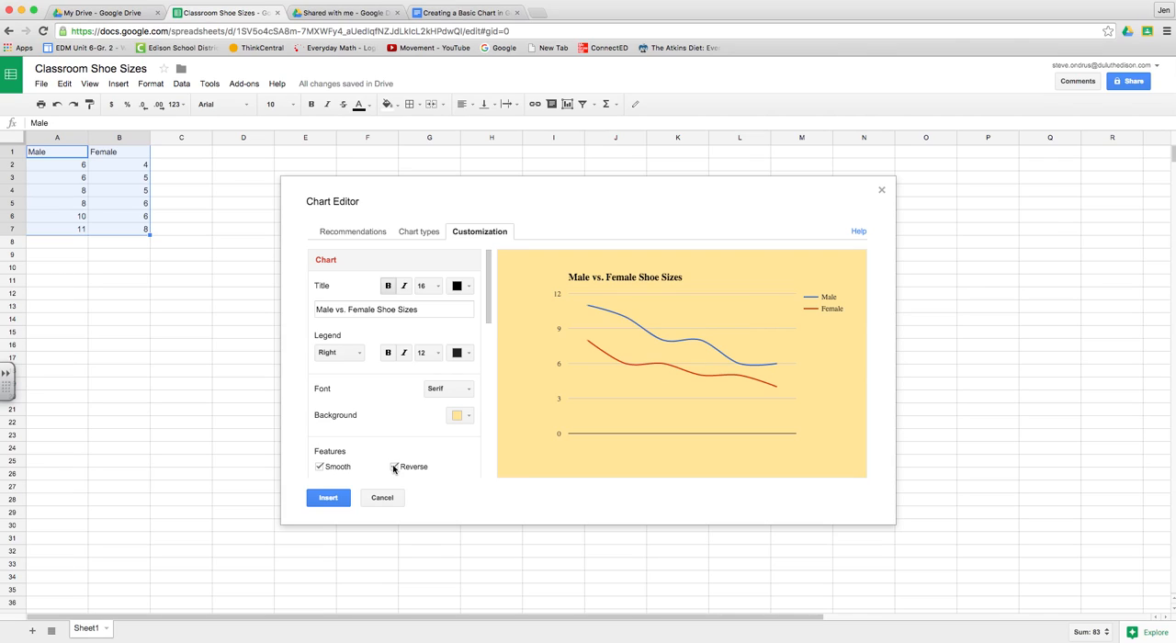
pyautogui.click(394, 468)
pyautogui.click(320, 468)
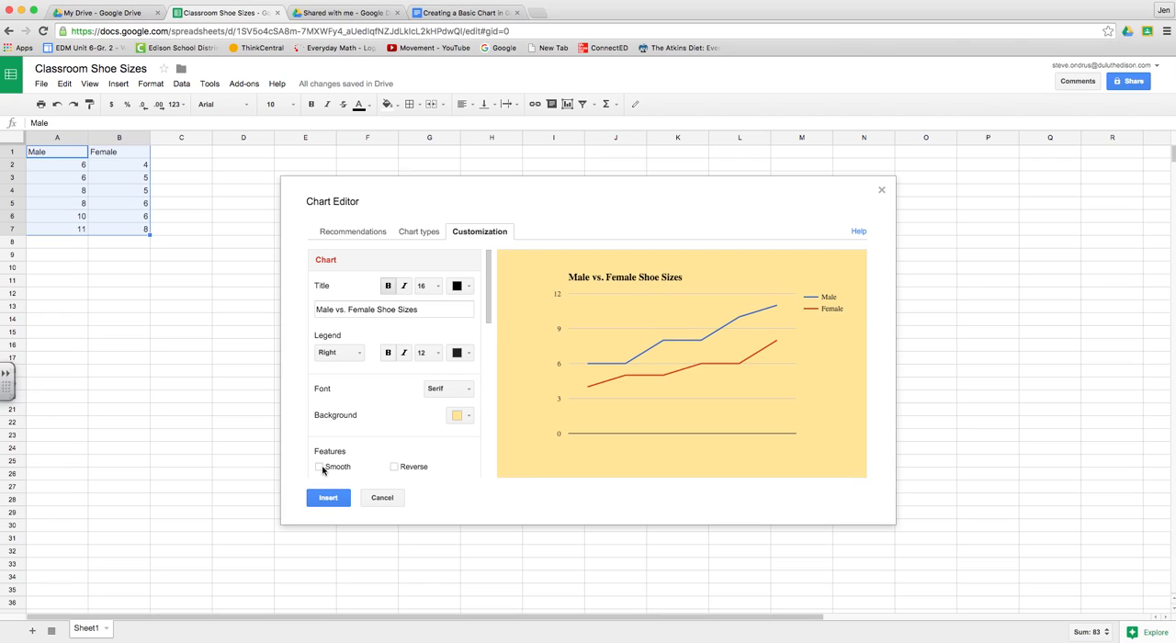
# Step: Format the chart title in blue italics and remove its bold
pyautogui.click(460, 288)
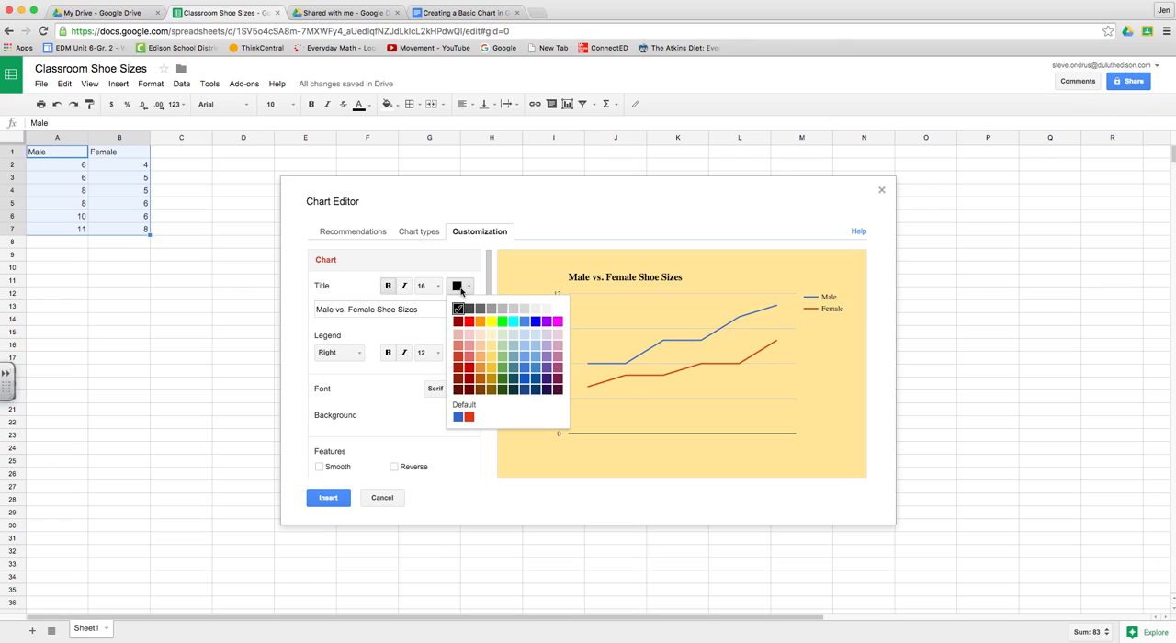
pyautogui.click(536, 321)
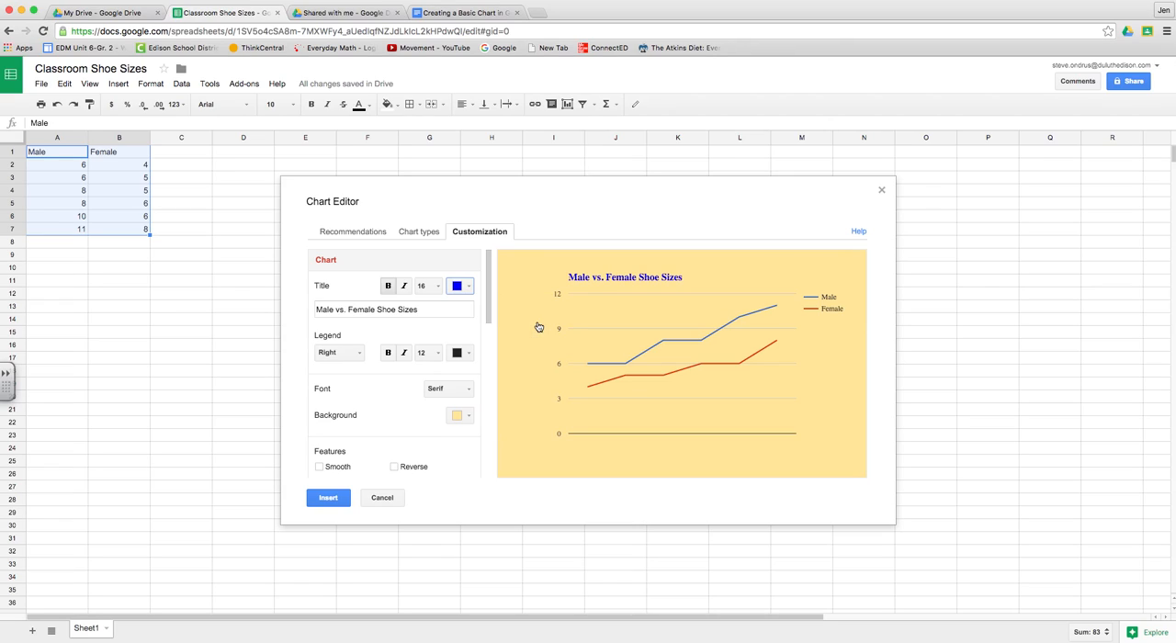
pyautogui.click(401, 292)
pyautogui.click(390, 289)
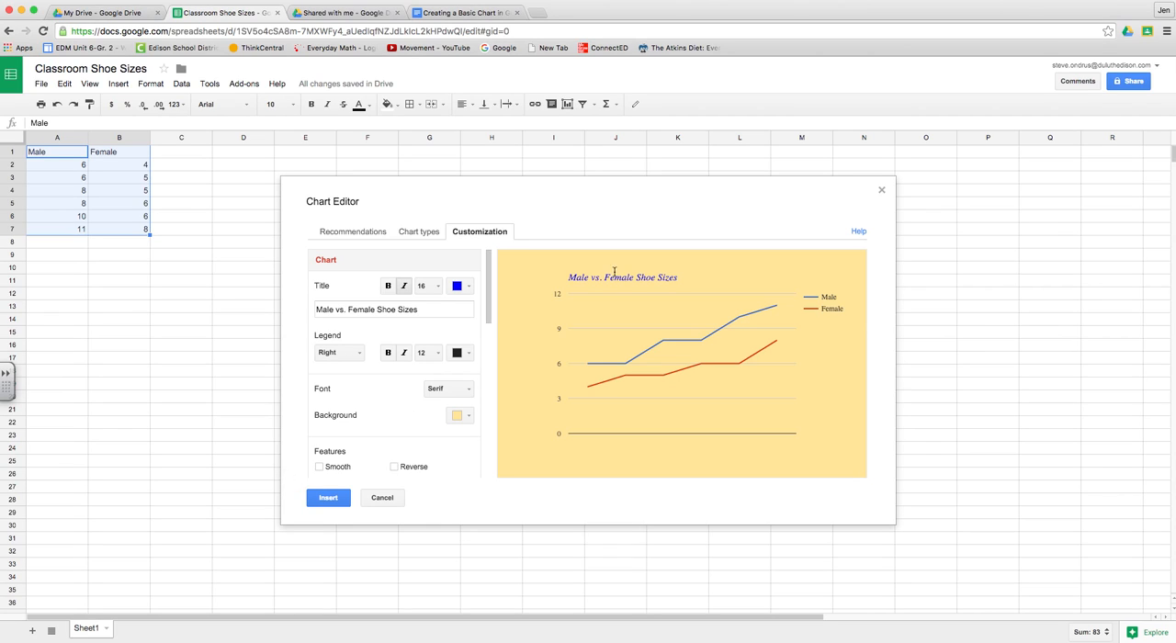
# Step: Highlight instruction 15 in the instructions document and title the chart's horizontal axis "Classmates"
pyautogui.click(478, 13)
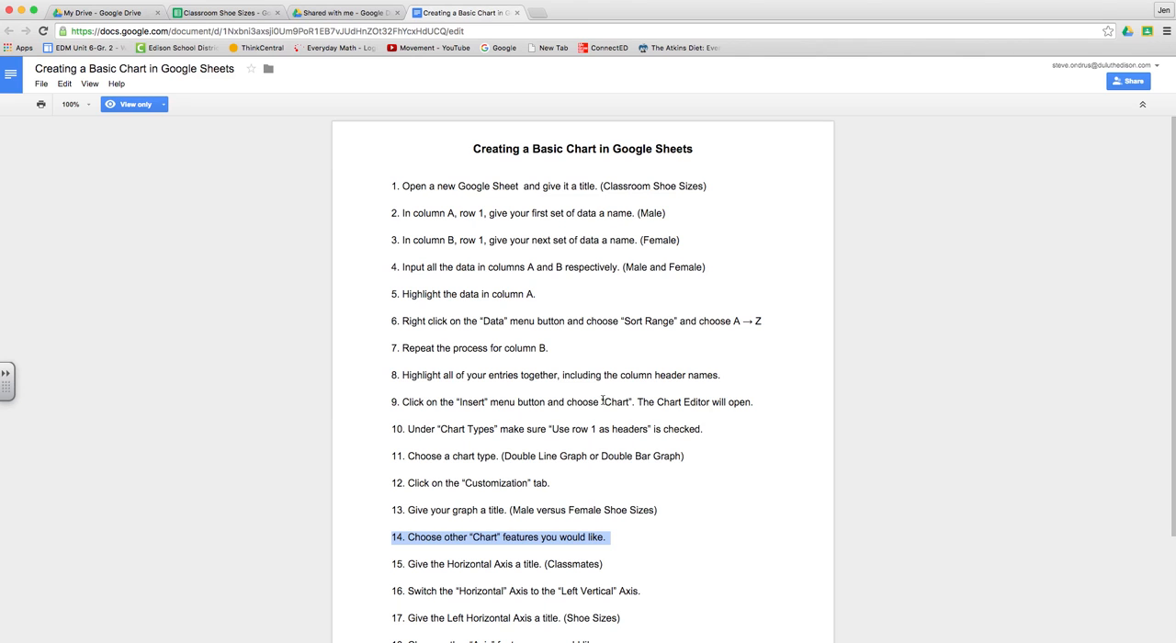
pyautogui.scroll(-2, 641, 473)
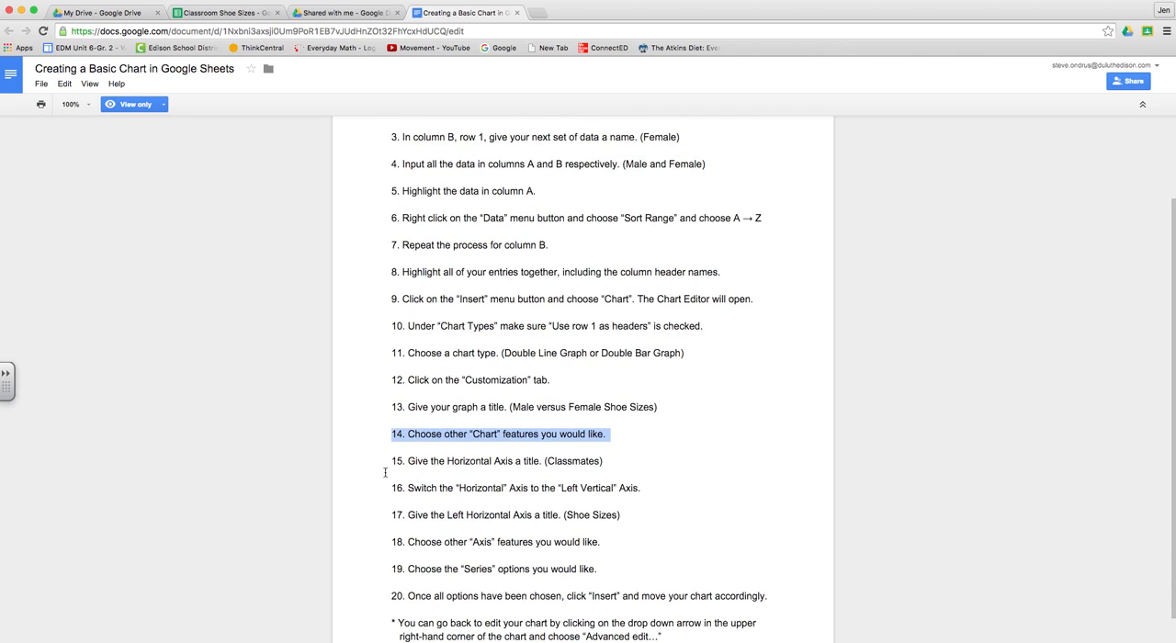
pyautogui.moveTo(388, 462); pyautogui.dragTo(629, 459)
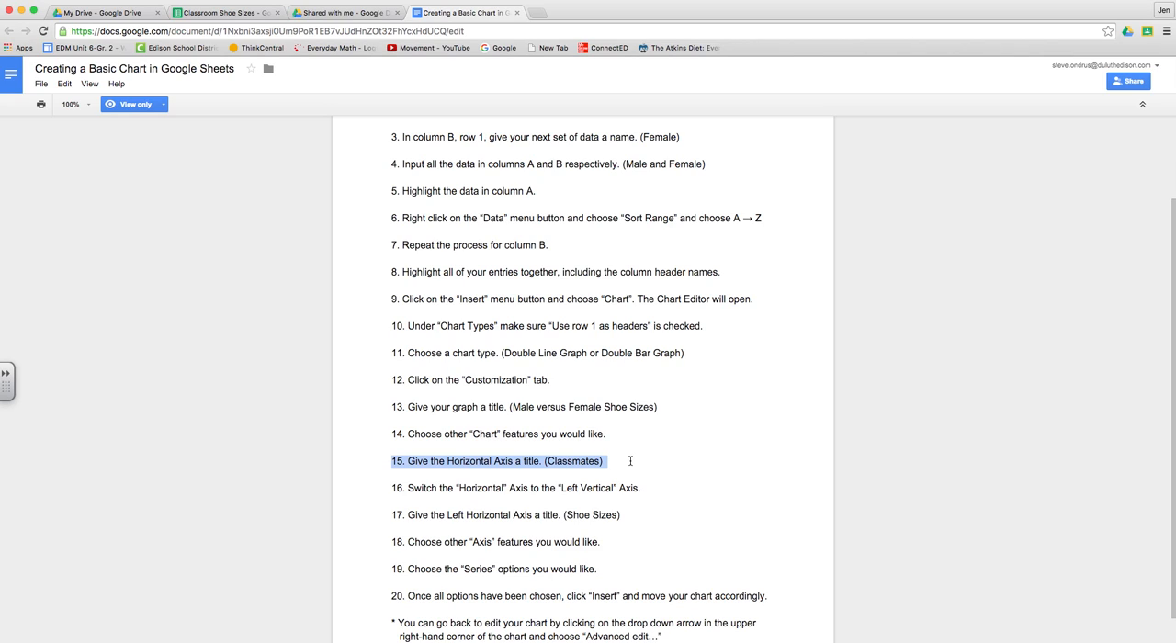
pyautogui.click(258, 15)
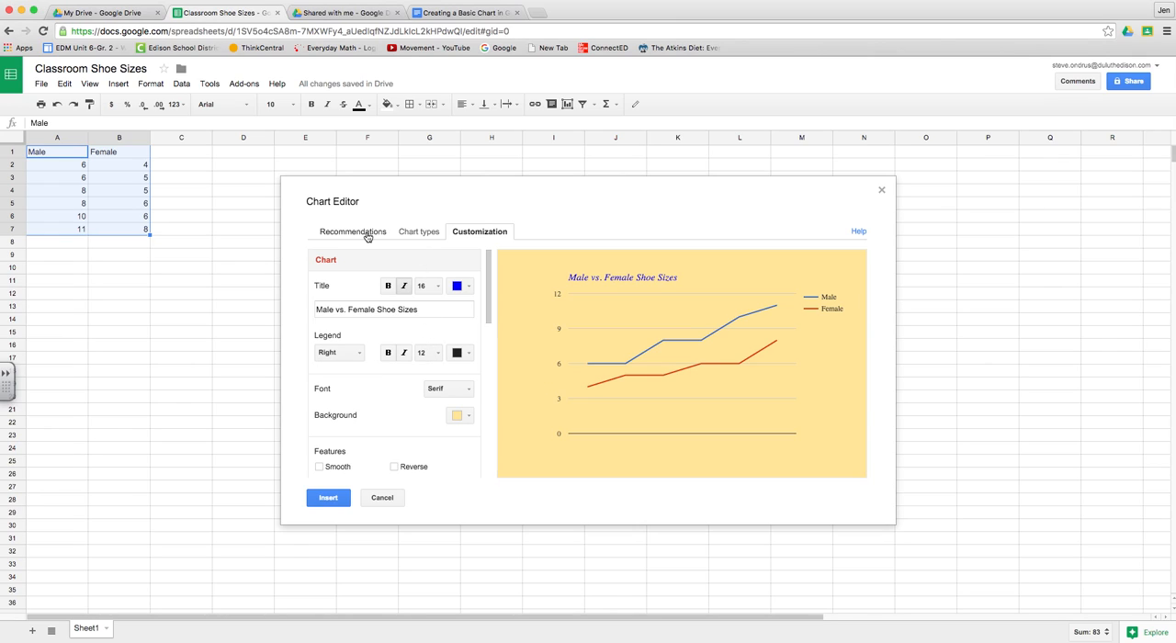
pyautogui.moveTo(488, 269); pyautogui.dragTo(489, 336)
pyautogui.scroll(-2, 489, 336)
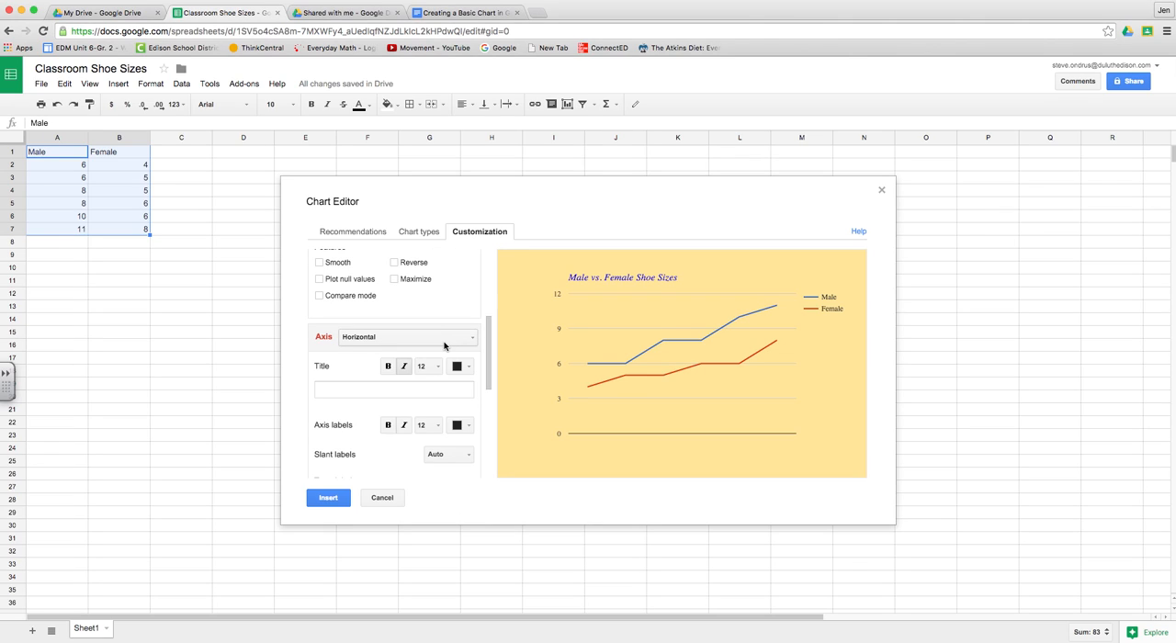
pyautogui.click(444, 342)
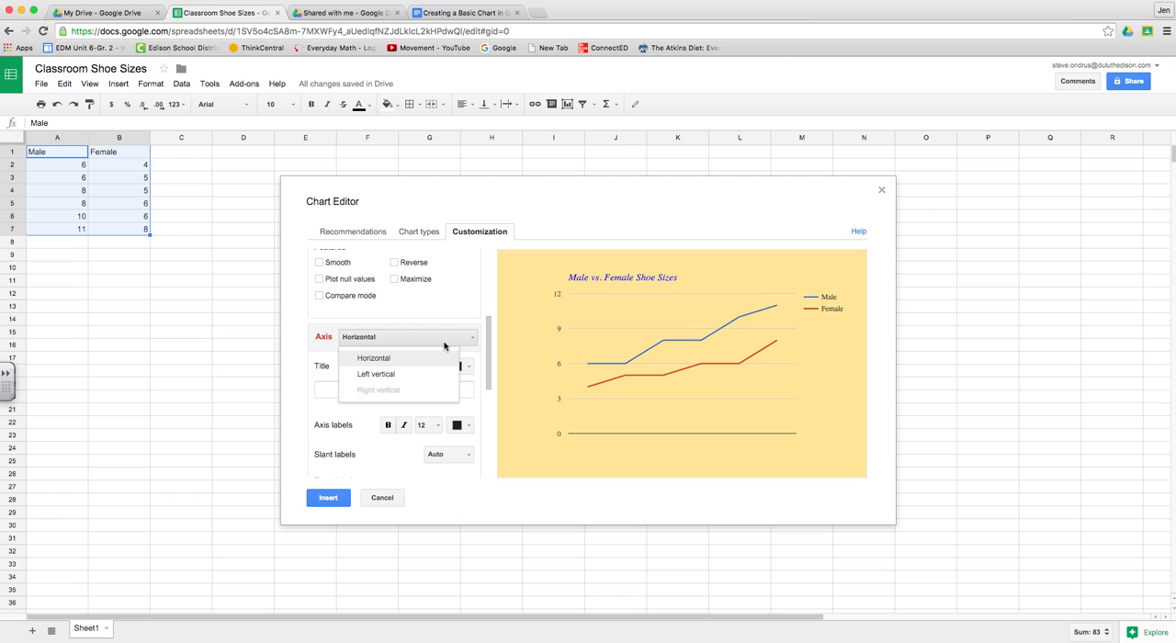
pyautogui.click(381, 360)
pyautogui.click(352, 393)
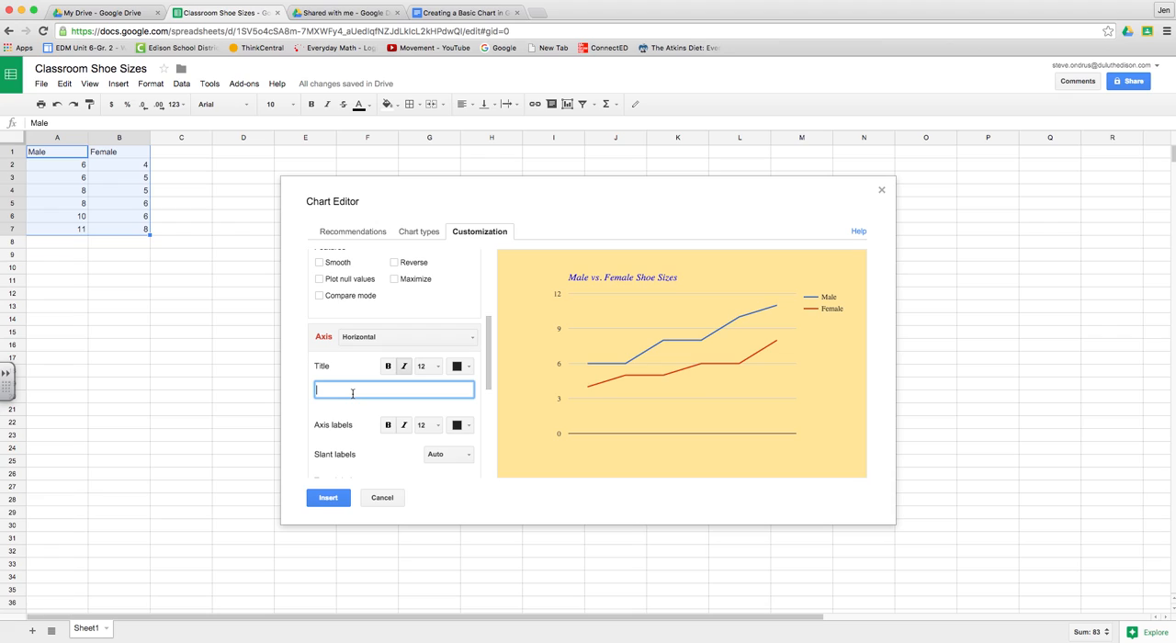
pyautogui.write('Classmates')
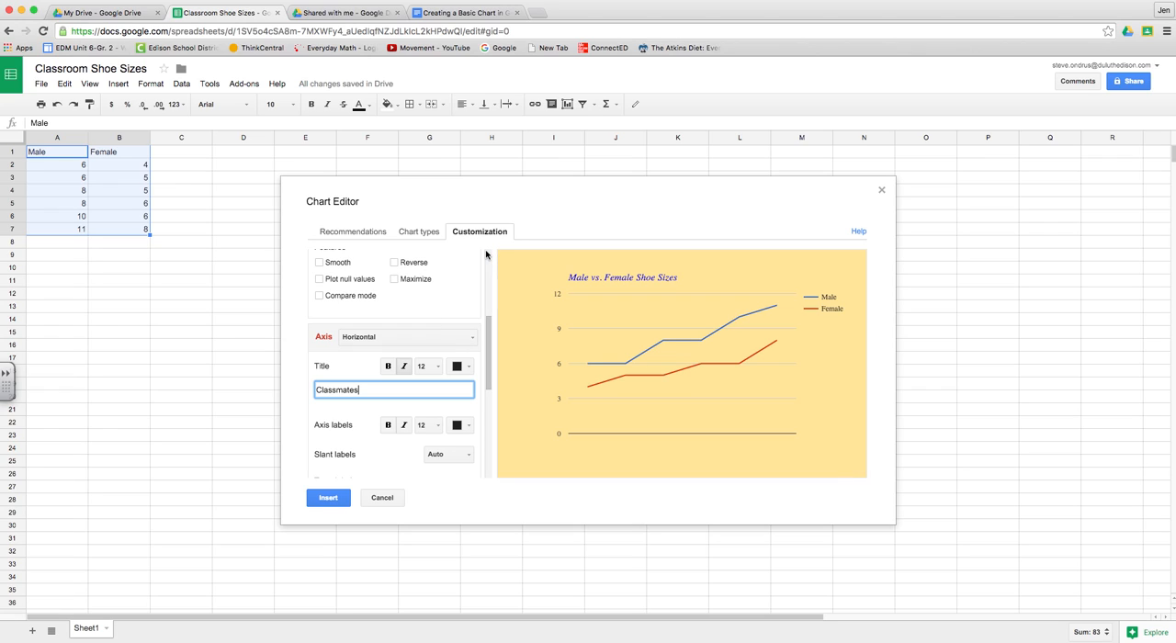
# Step: Format the horizontal axis title in blue, without italics, at size 14
pyautogui.click(464, 368)
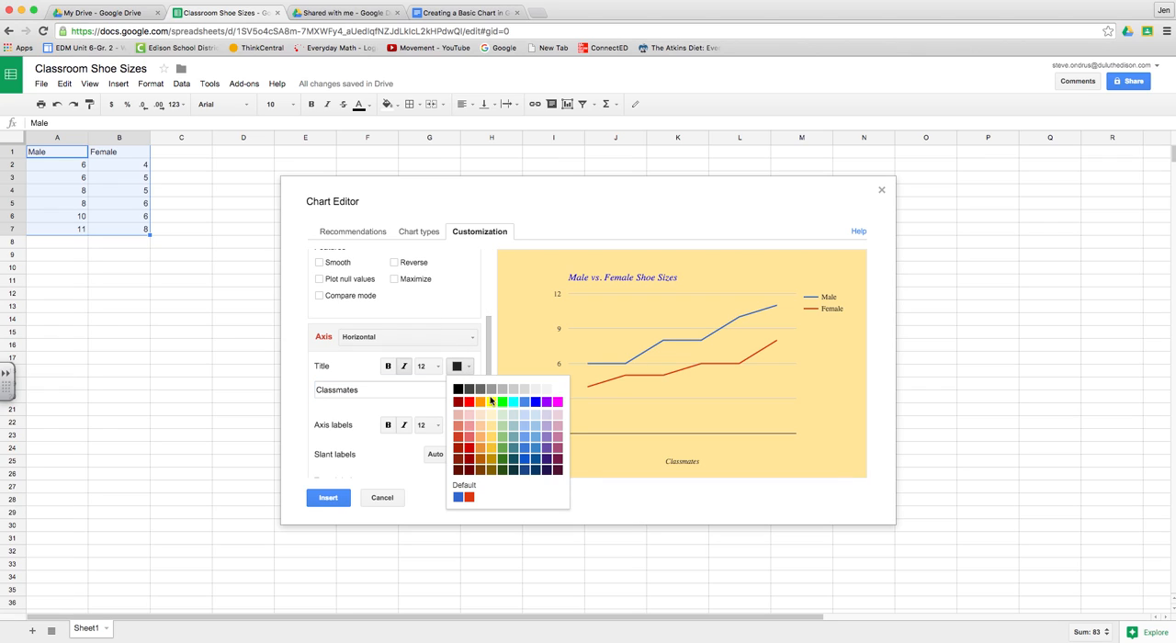
pyautogui.click(537, 403)
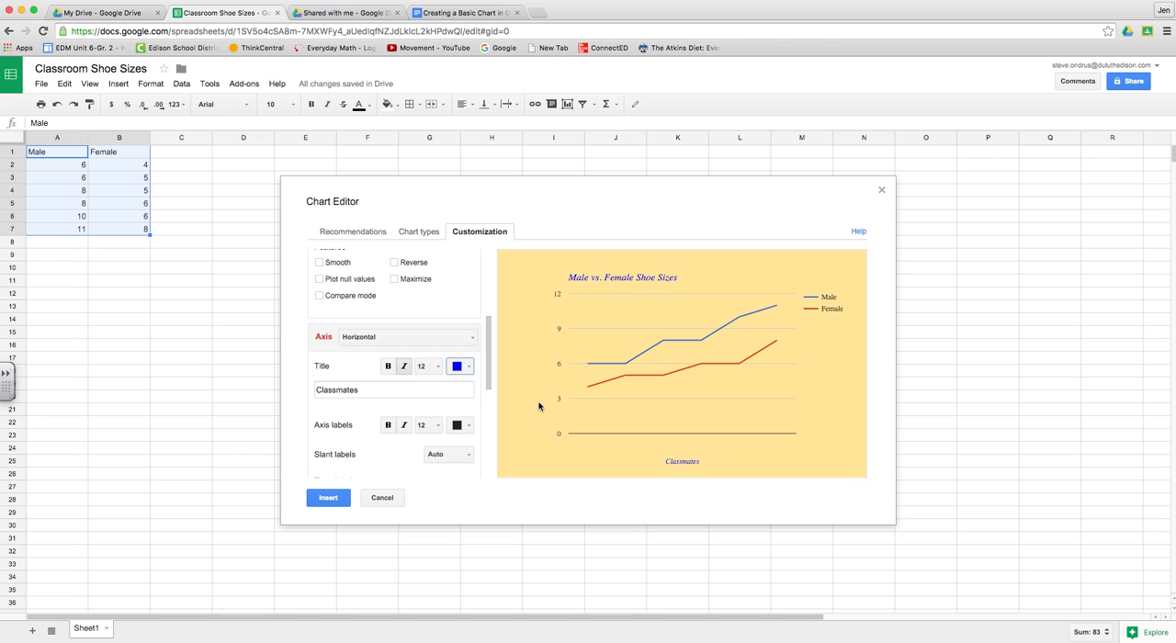
pyautogui.click(403, 367)
pyautogui.click(428, 367)
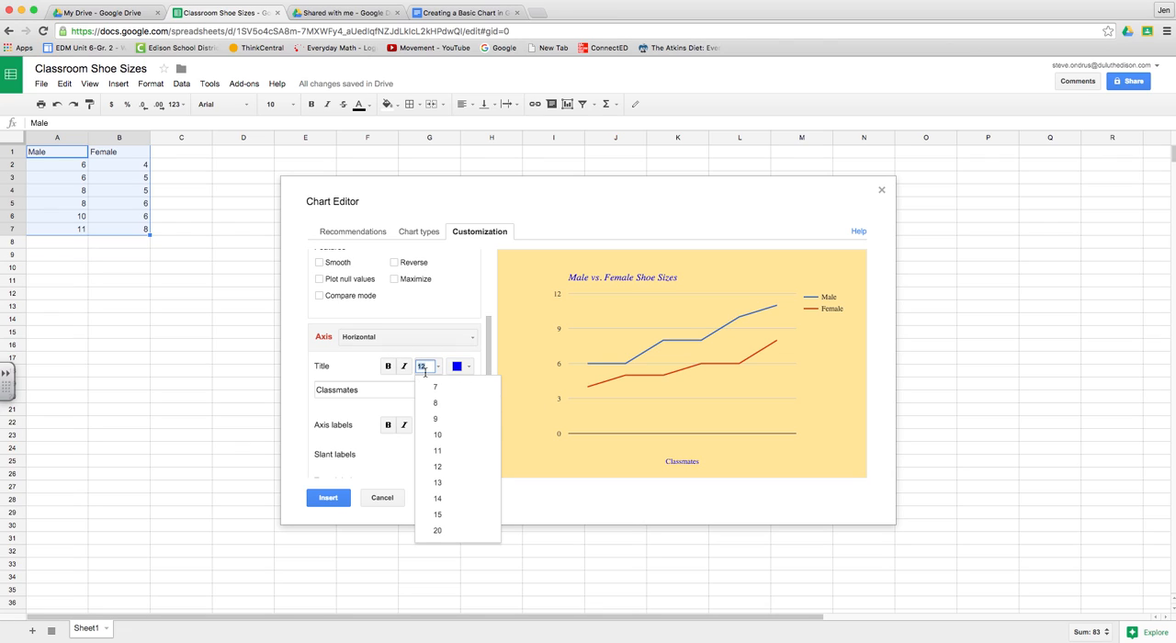
pyautogui.click(439, 498)
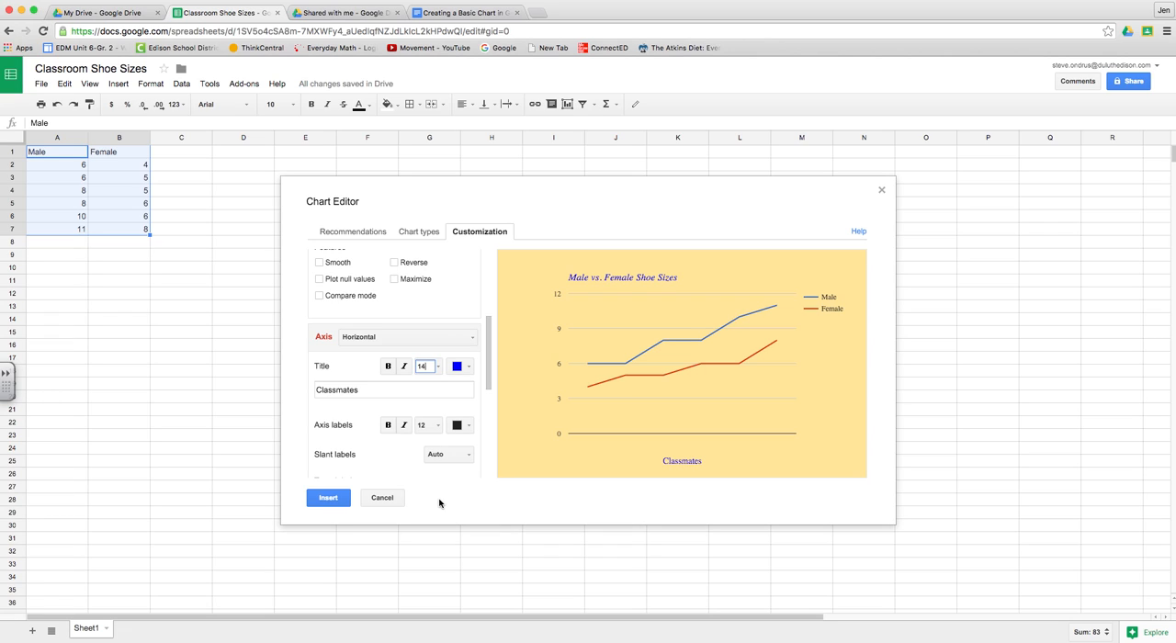
pyautogui.scroll(-2, 388, 439)
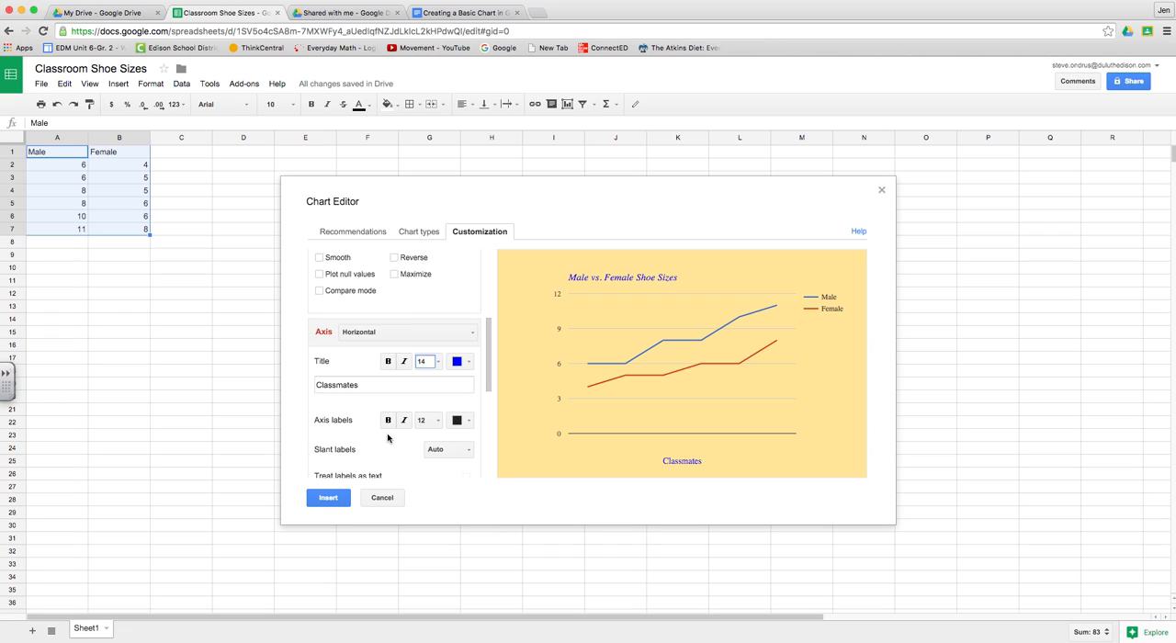
pyautogui.scroll(-1, 387, 438)
pyautogui.scroll(1, 387, 438)
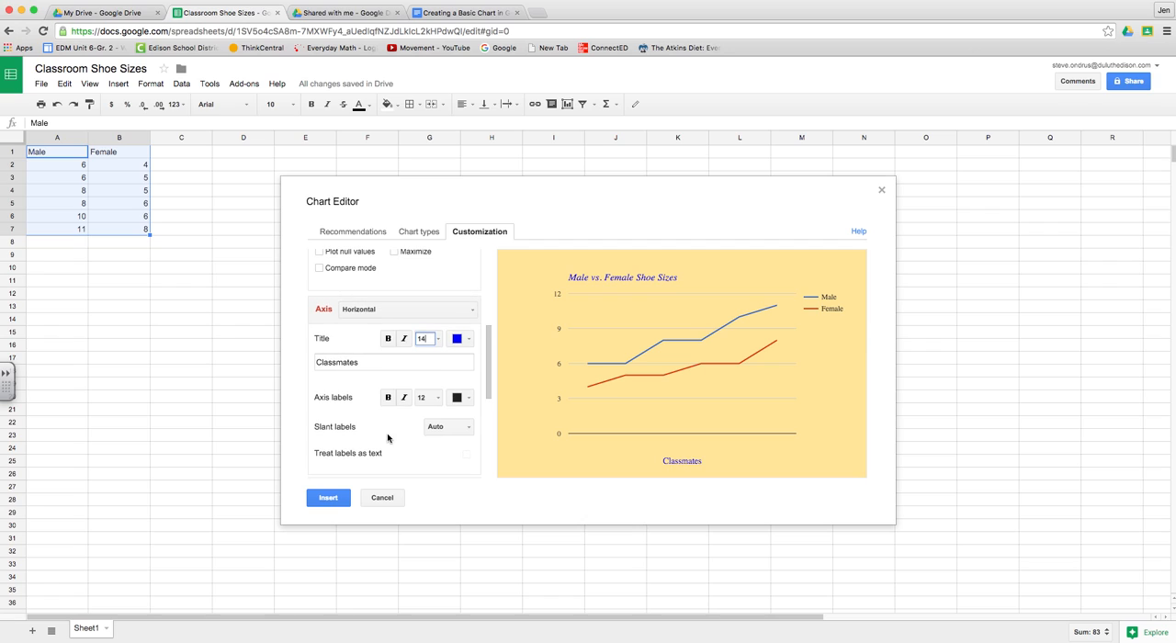
# Step: Highlight instruction 16 in the instructions document and title the chart's left vertical axis "Shoe Sizes"
pyautogui.click(478, 17)
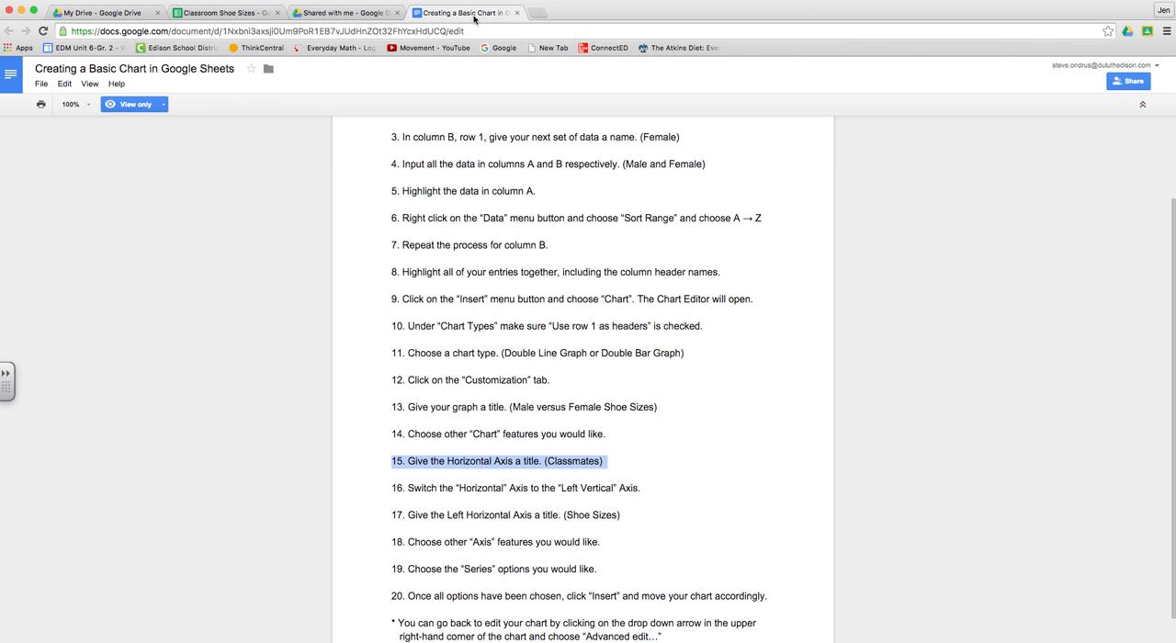
pyautogui.moveTo(388, 488); pyautogui.dragTo(649, 490)
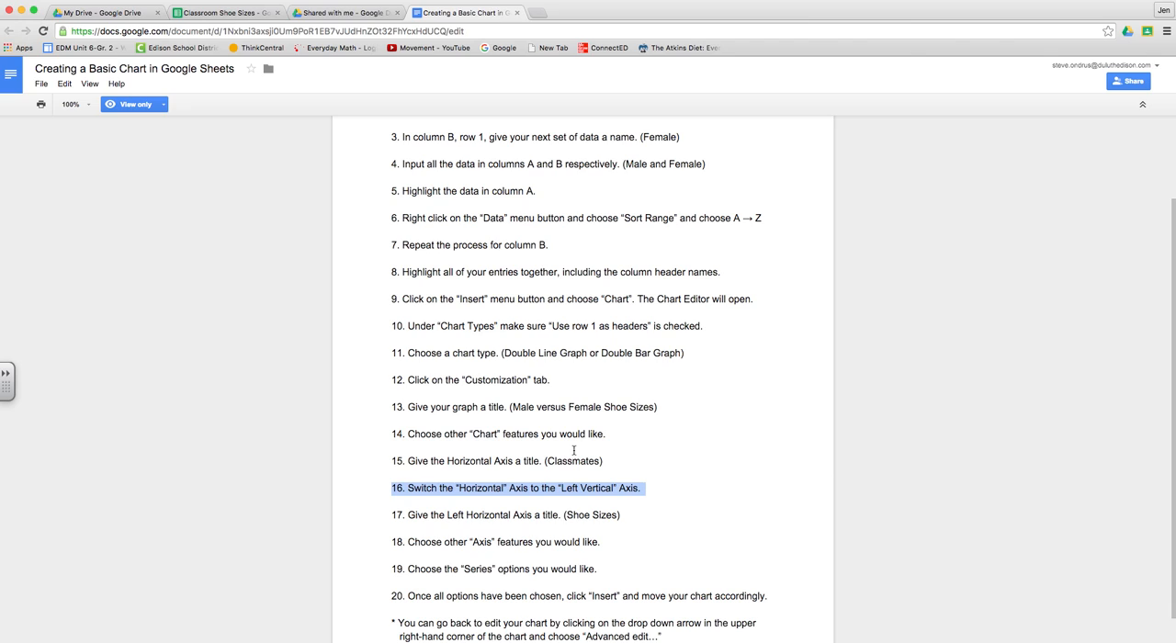
pyautogui.click(225, 13)
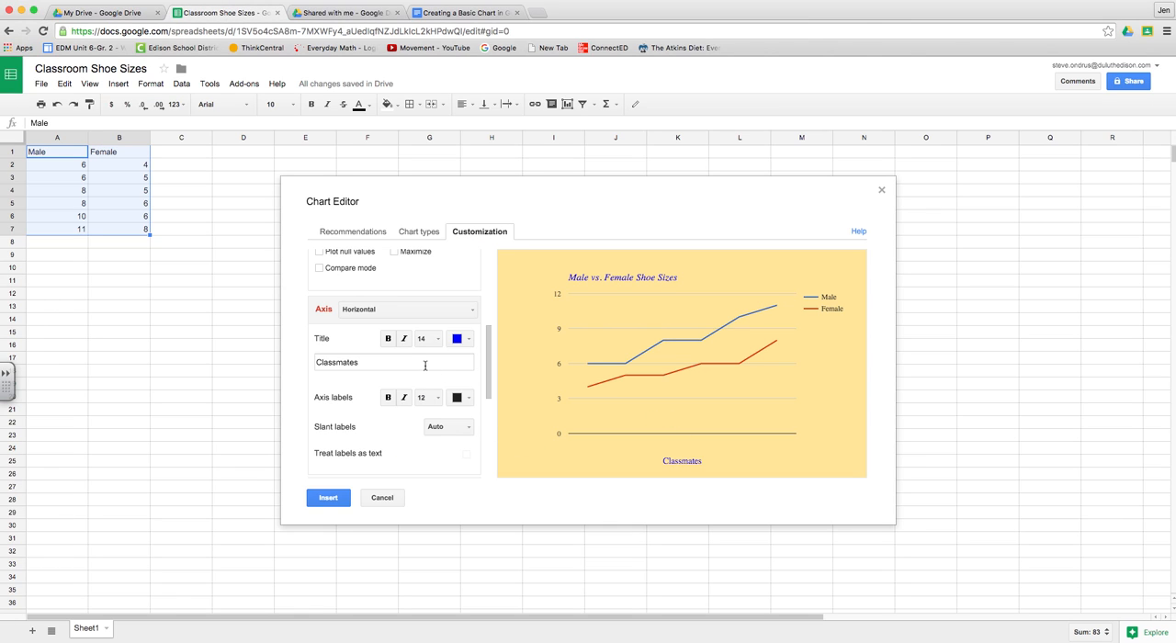
pyautogui.click(380, 311)
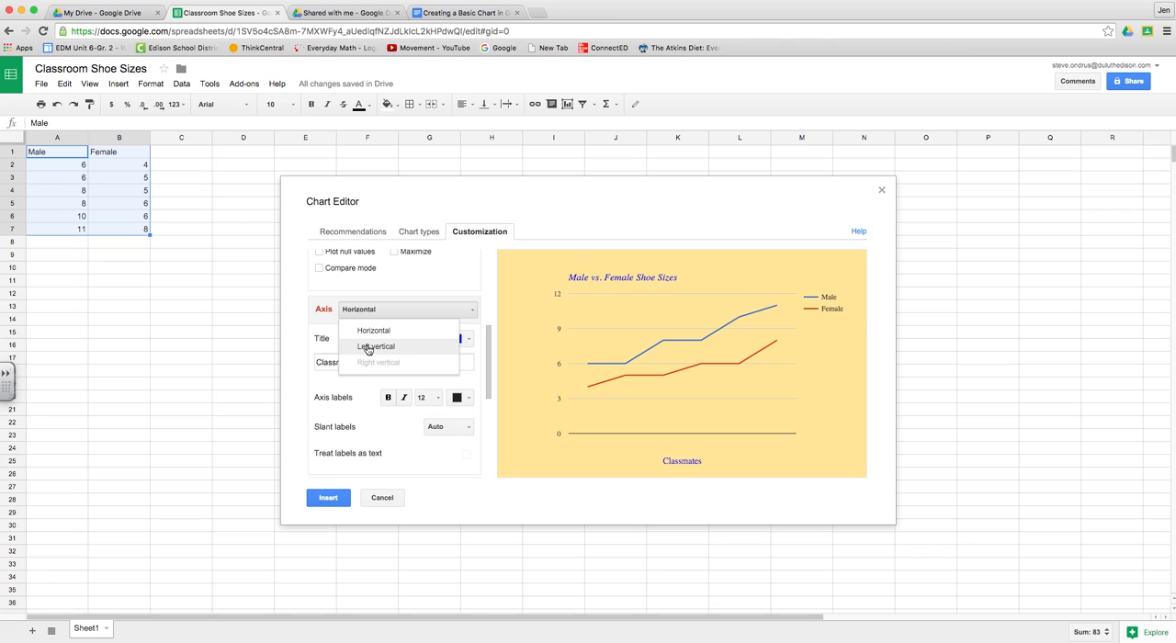
pyautogui.click(366, 347)
pyautogui.click(349, 364)
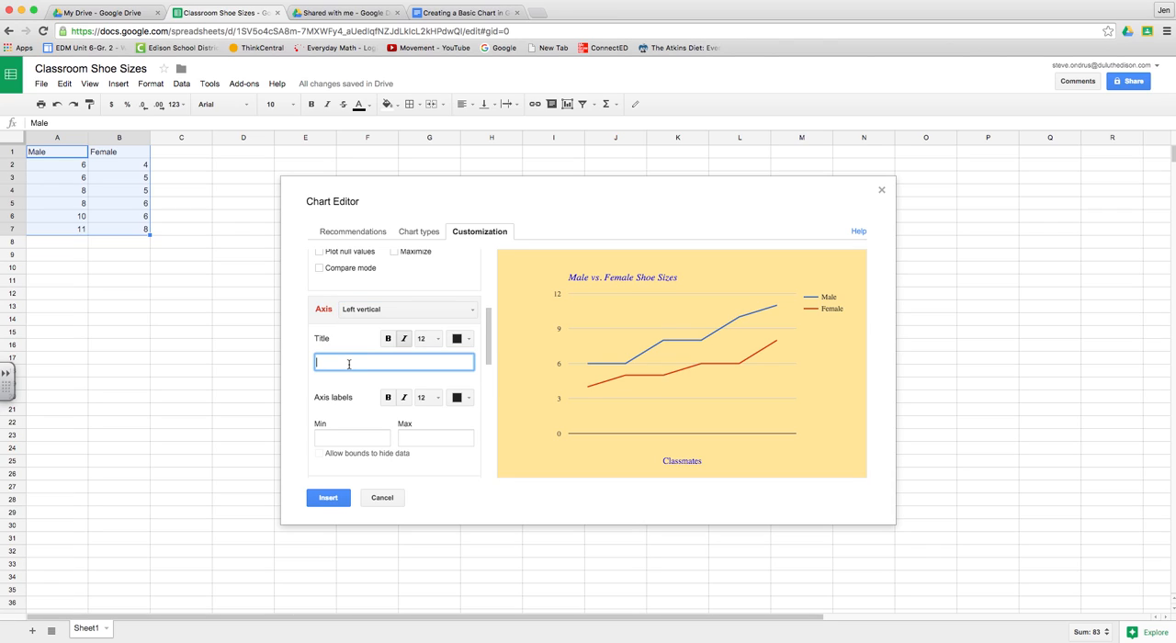
pyautogui.write('Shoe Sizes')
# Step: Color the left vertical axis title light red
pyautogui.click(459, 338)
pyautogui.click(469, 409)
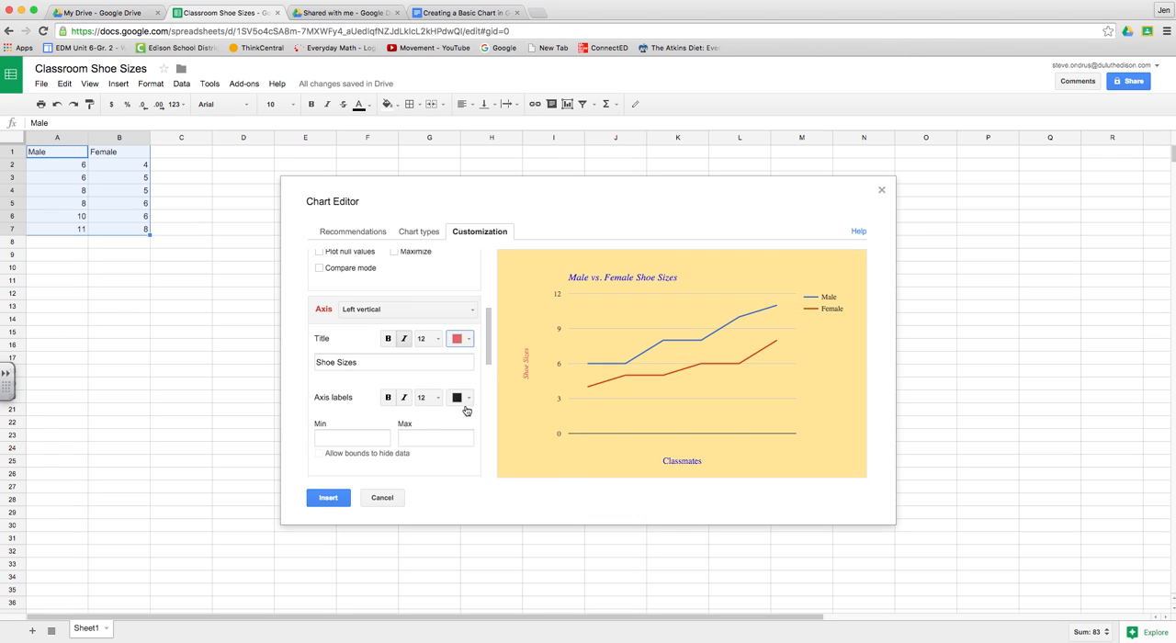
pyautogui.click(361, 438)
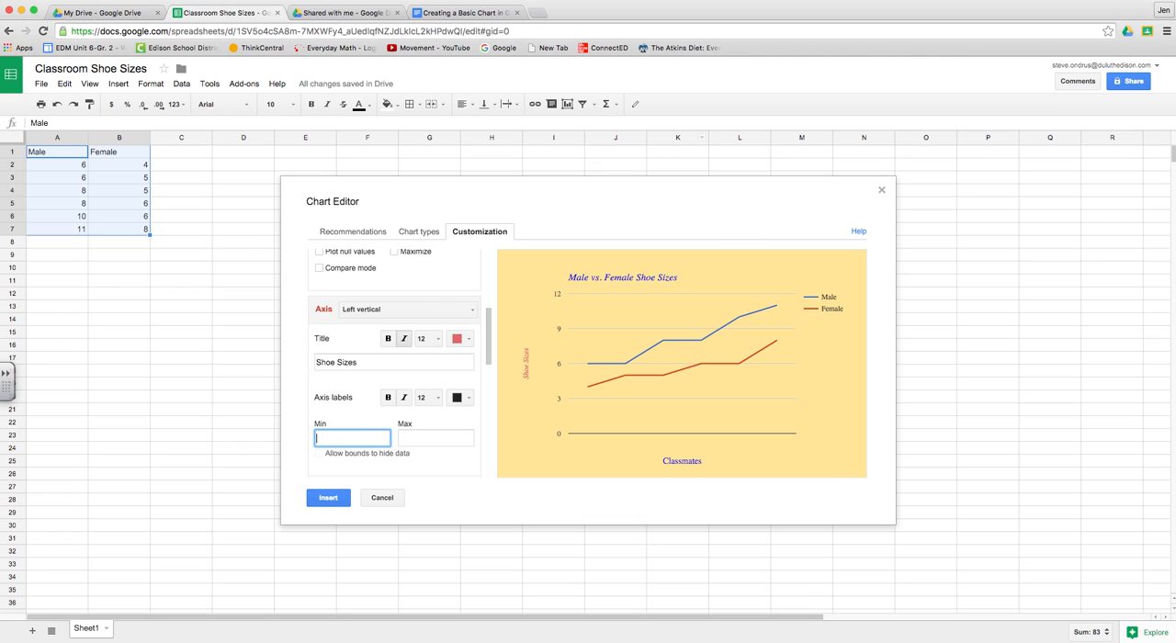
# Step: Highlight instruction 18 in the instructions document and return to the chart's left vertical axis settings
pyautogui.click(430, 11)
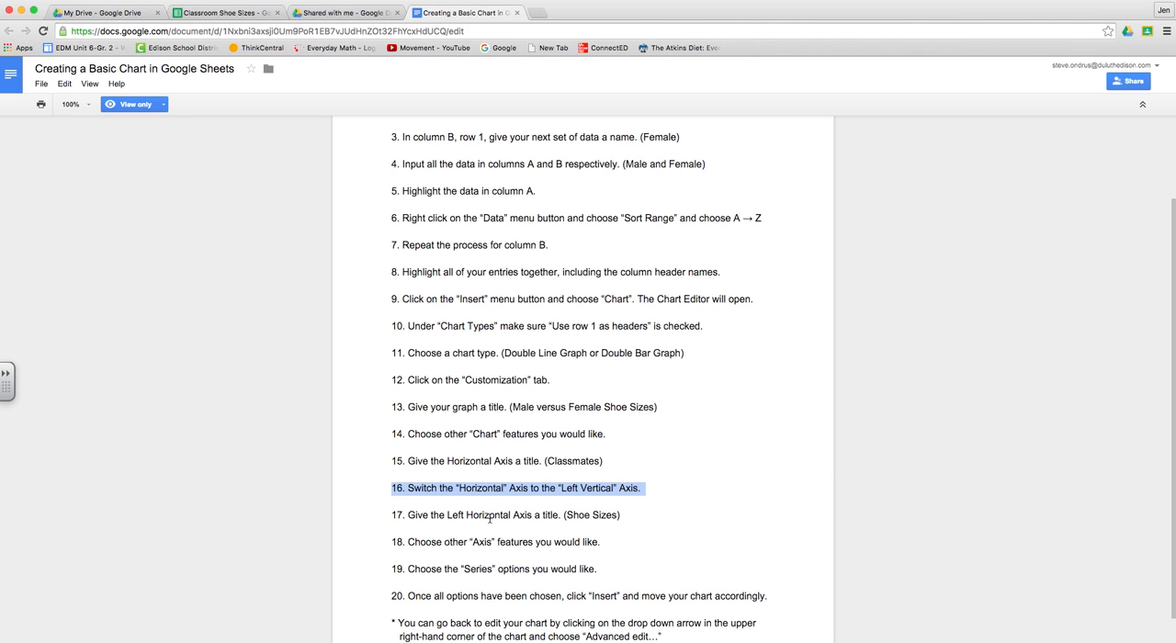
pyautogui.moveTo(394, 544); pyautogui.dragTo(613, 547)
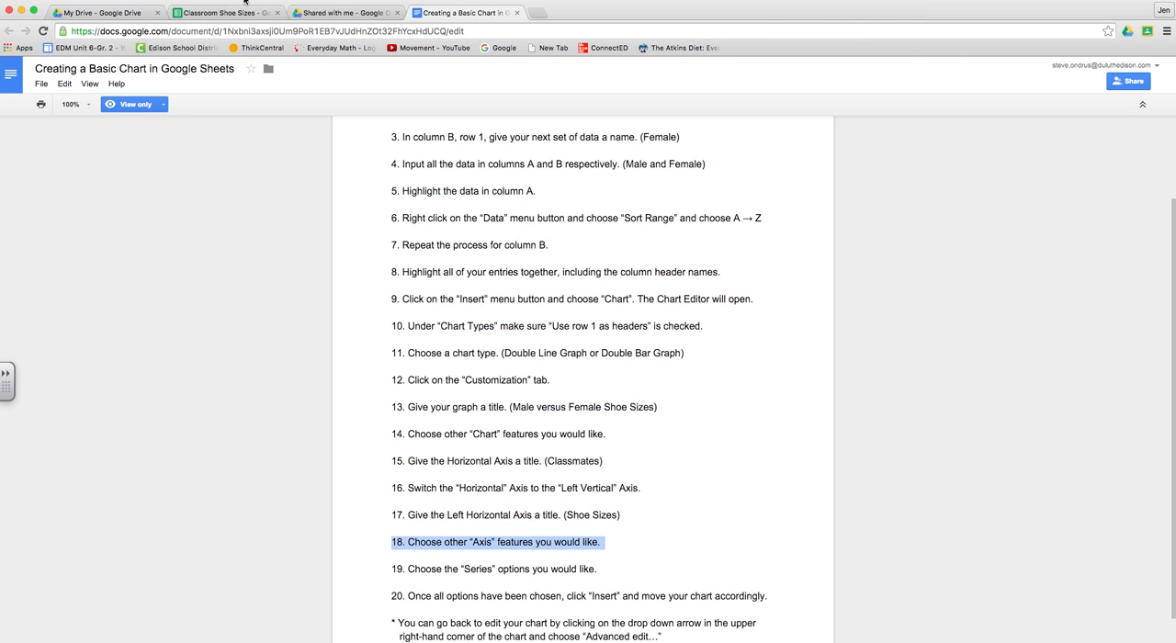
pyautogui.click(227, 13)
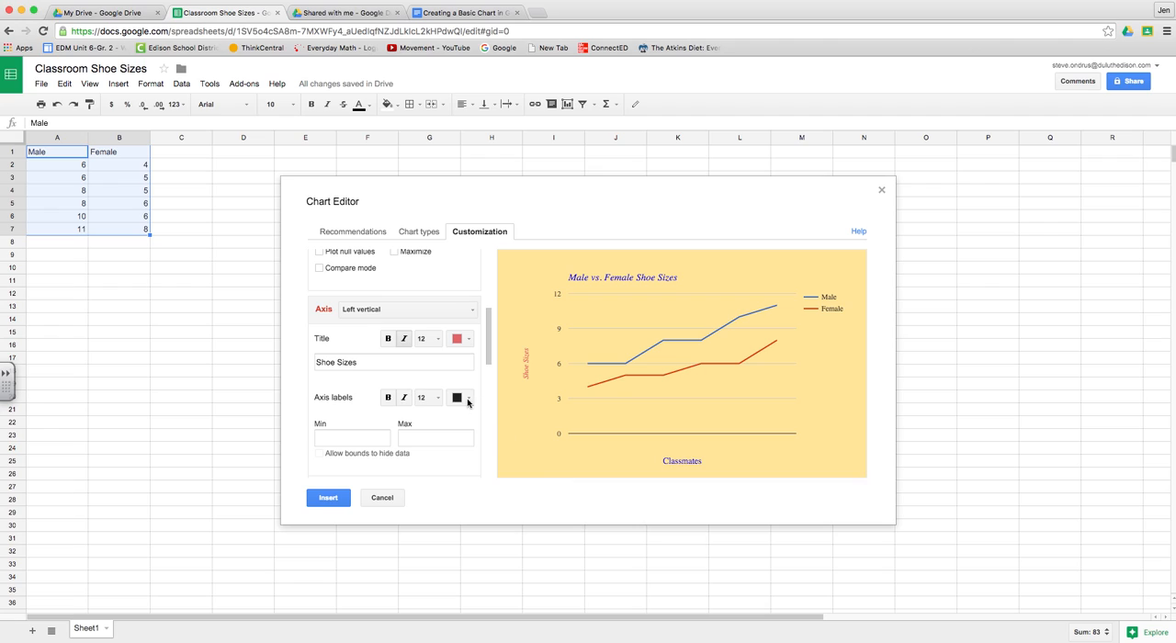
# Step: Highlight instruction 19 in the instructions document and return to the chart's series settings
pyautogui.scroll(-3, 395, 398)
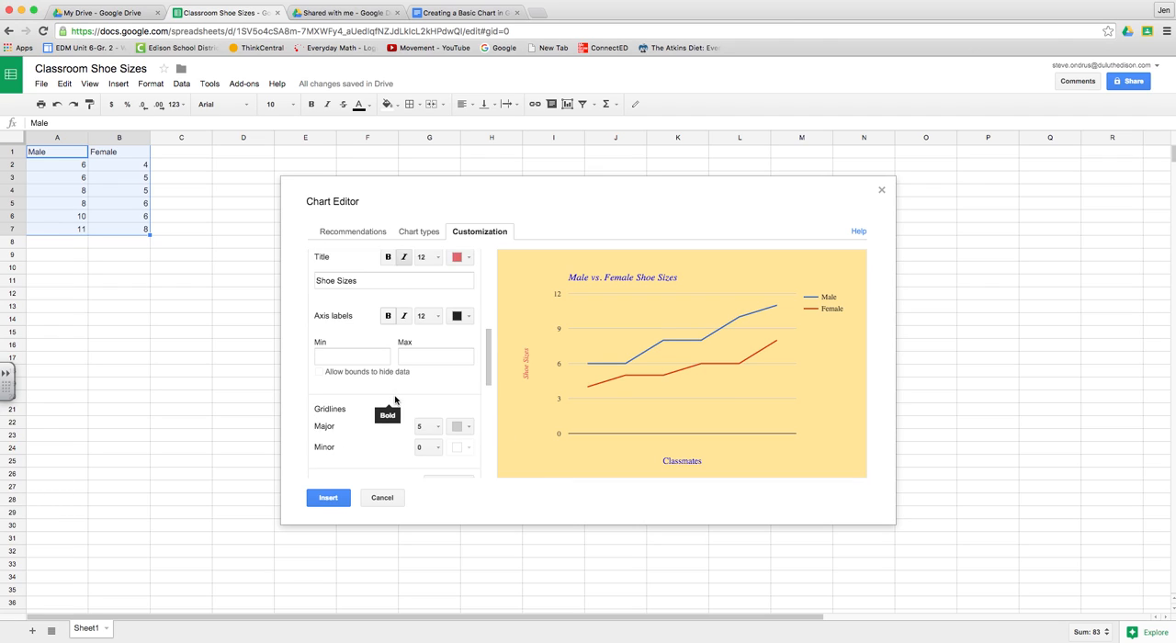
pyautogui.scroll(-3, 388, 400)
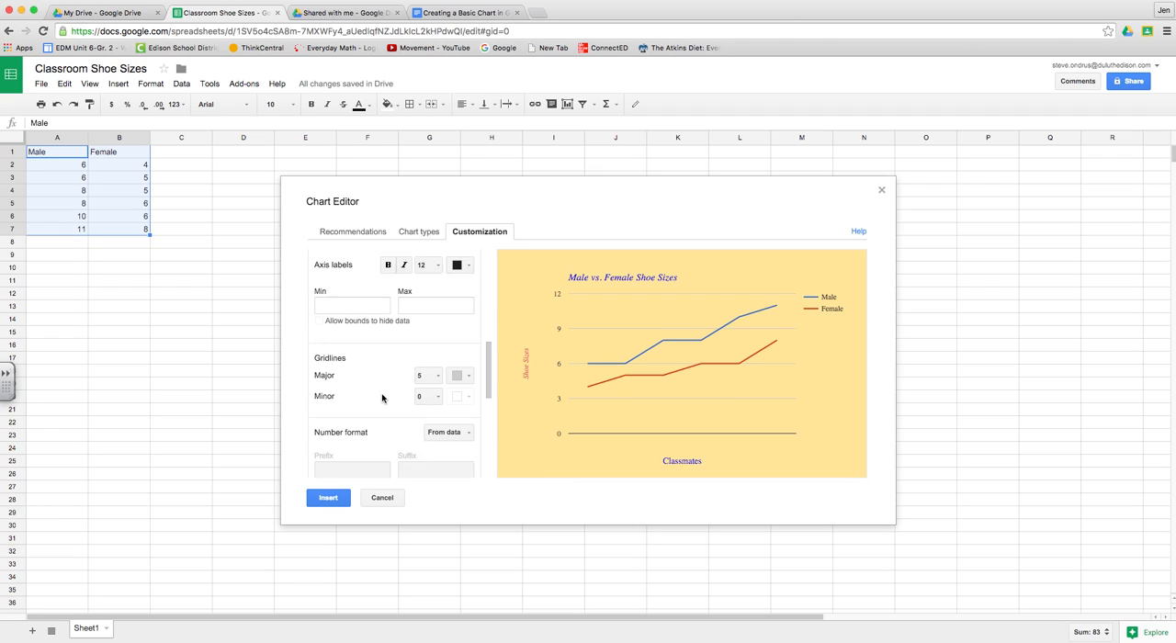
pyautogui.scroll(1, 382, 398)
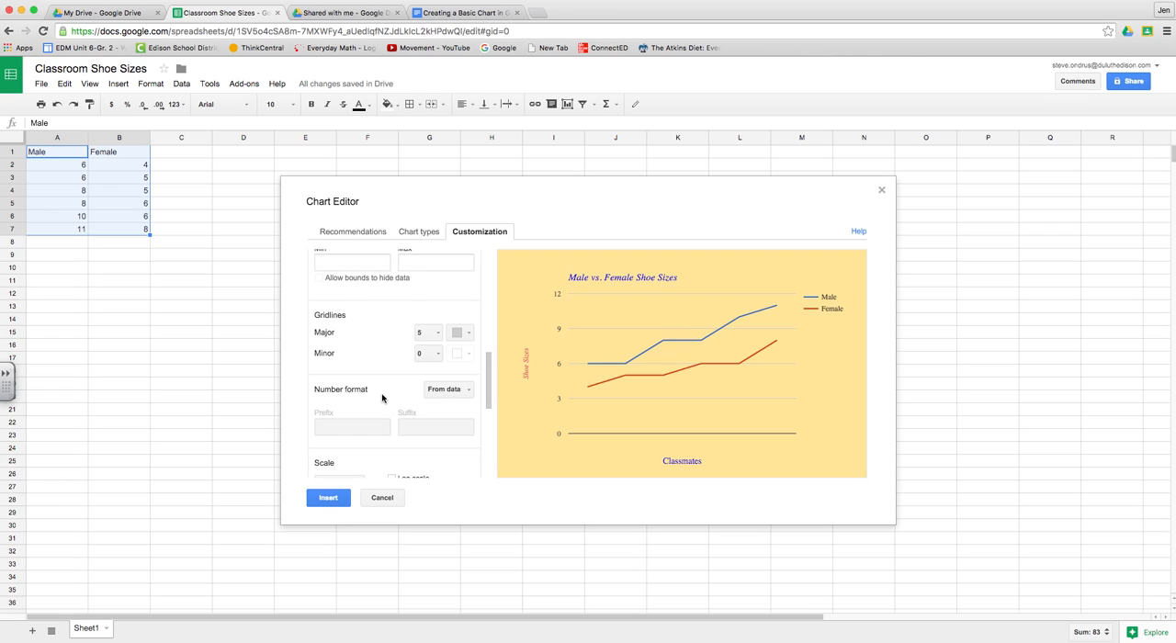
pyautogui.scroll(-5, 382, 397)
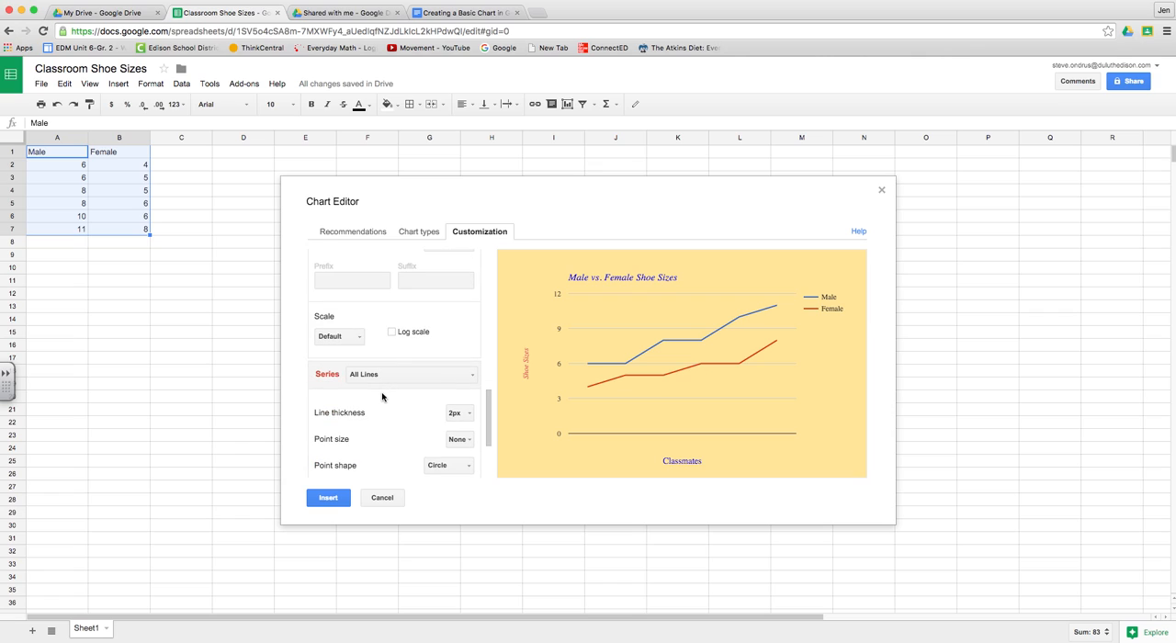
pyautogui.scroll(-2, 382, 397)
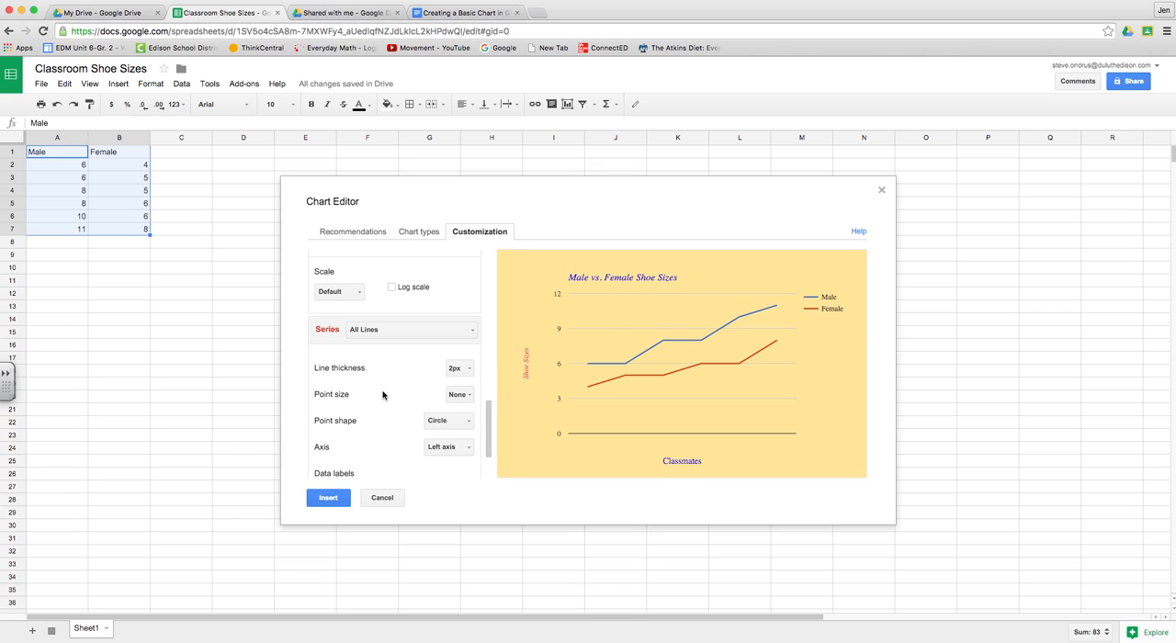
pyautogui.click(455, 13)
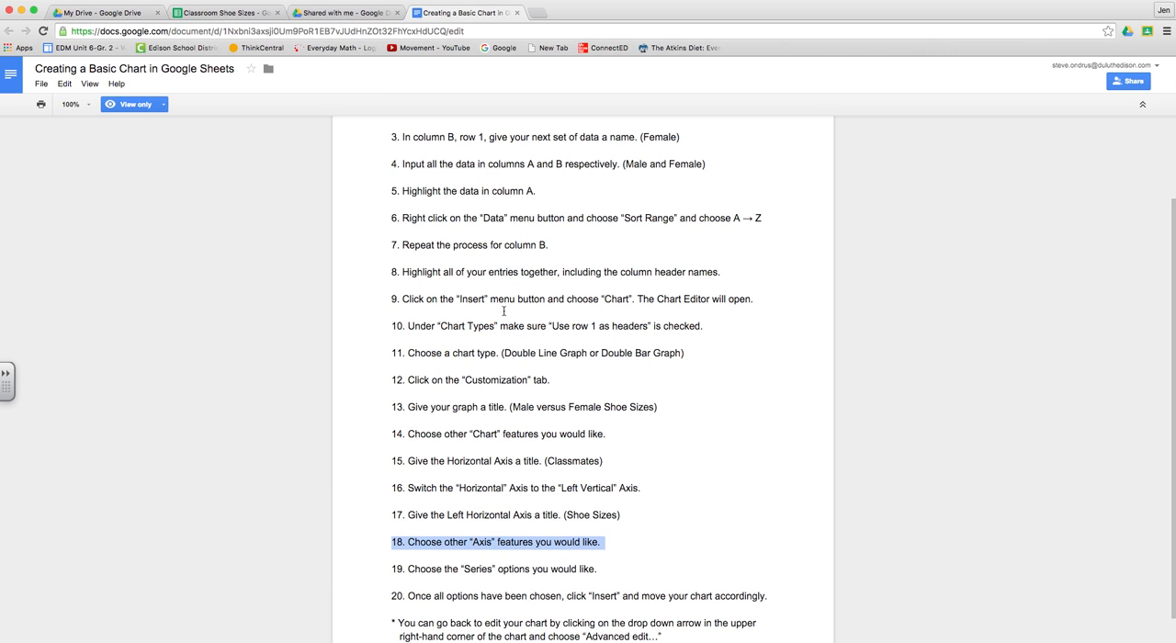
pyautogui.moveTo(389, 569); pyautogui.dragTo(637, 579)
pyautogui.click(241, 13)
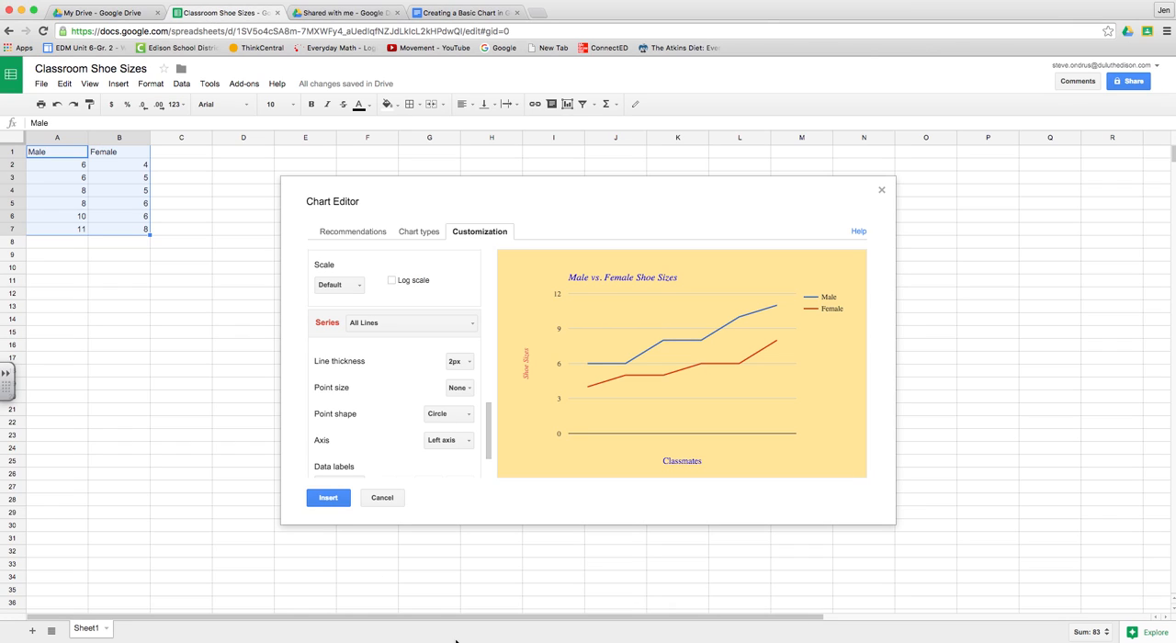
# Step: Give all chart lines an 8px thickness with 2px circle points
pyautogui.click(459, 362)
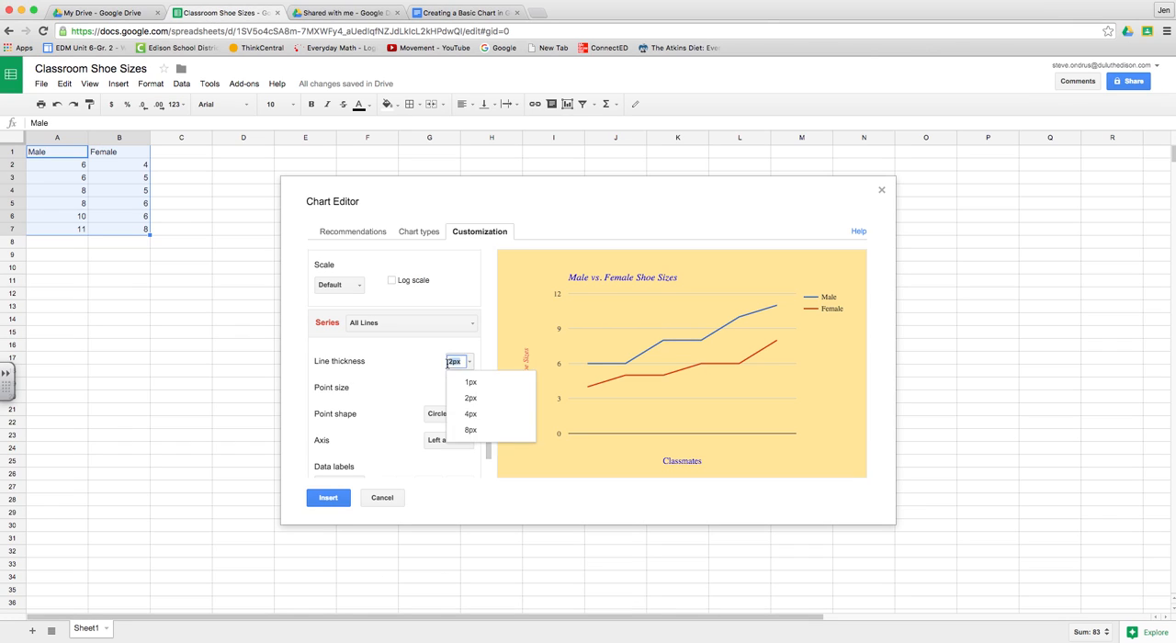
pyautogui.click(469, 431)
pyautogui.click(460, 387)
pyautogui.click(477, 427)
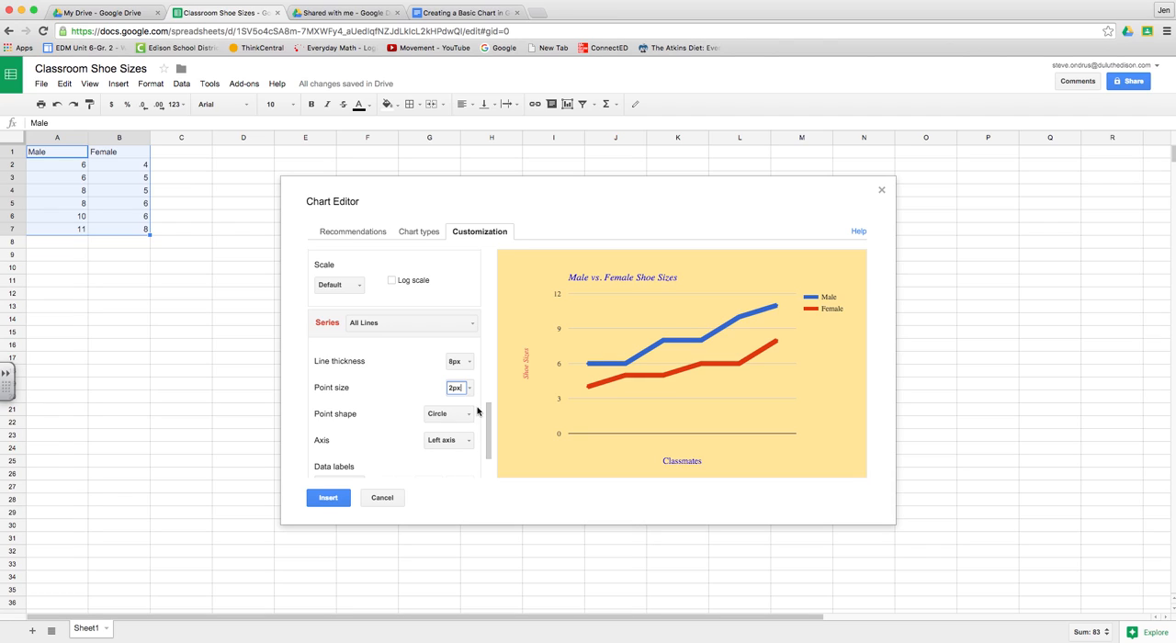
pyautogui.click(450, 415)
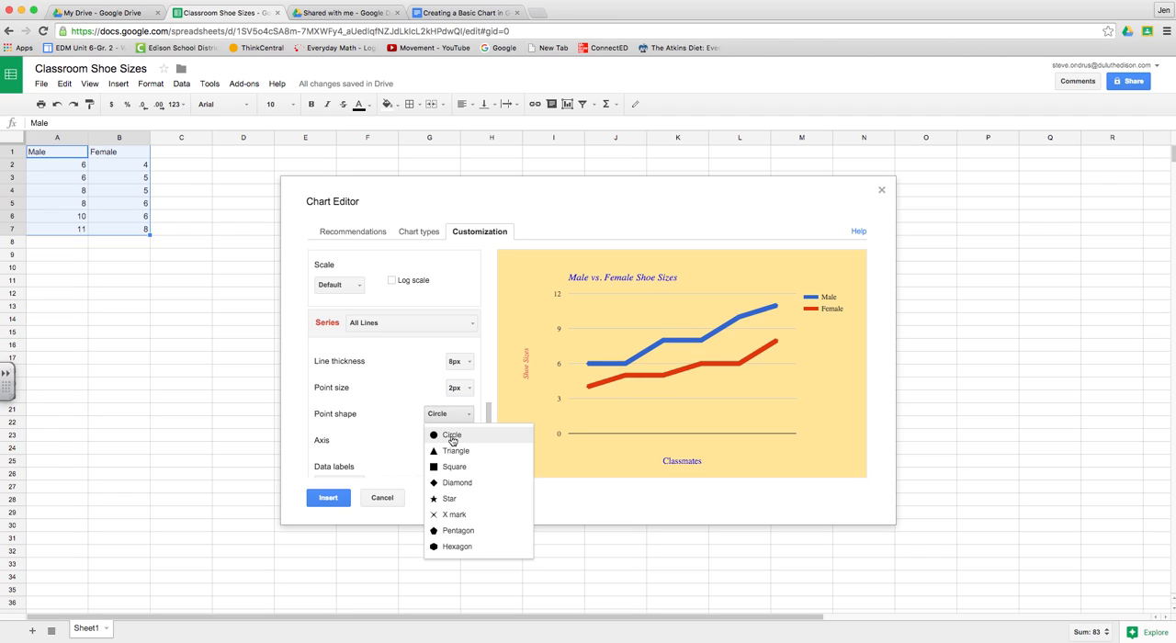
pyautogui.click(452, 438)
# Step: Set all chart lines to a thickness of 2px and a point size of 10px
pyautogui.click(464, 361)
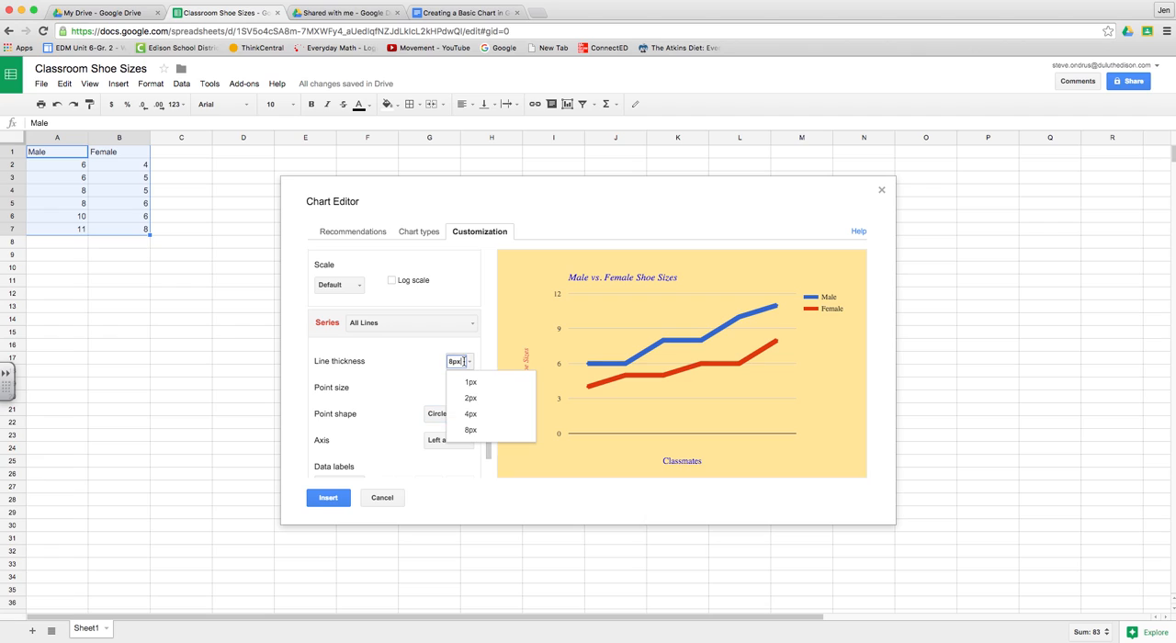
pyautogui.click(469, 398)
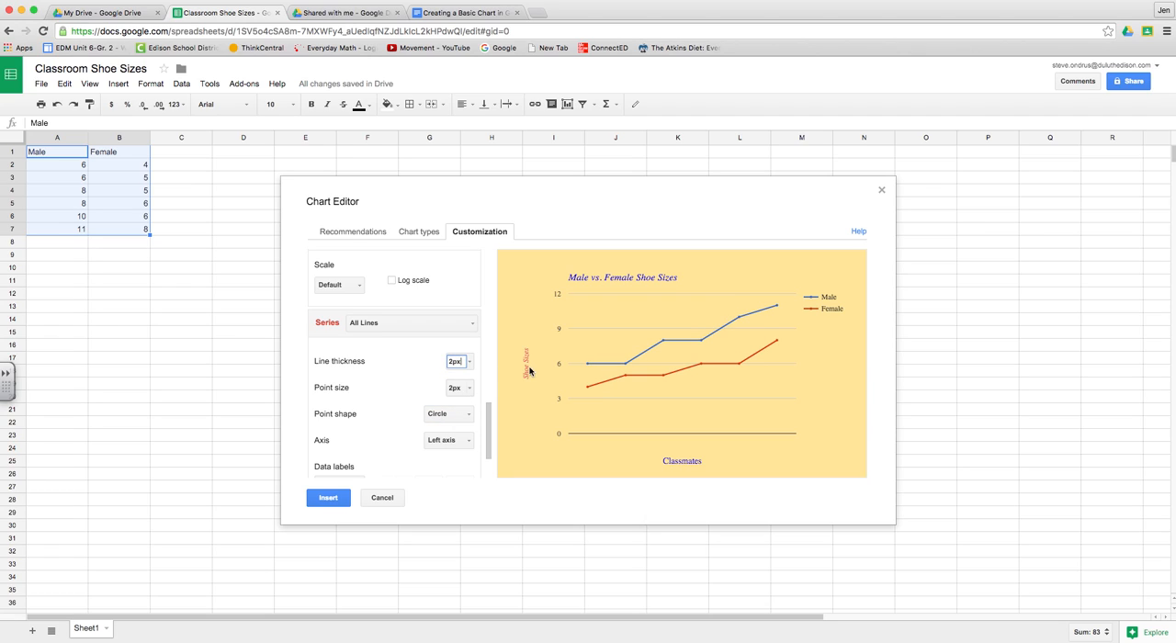
pyautogui.click(456, 388)
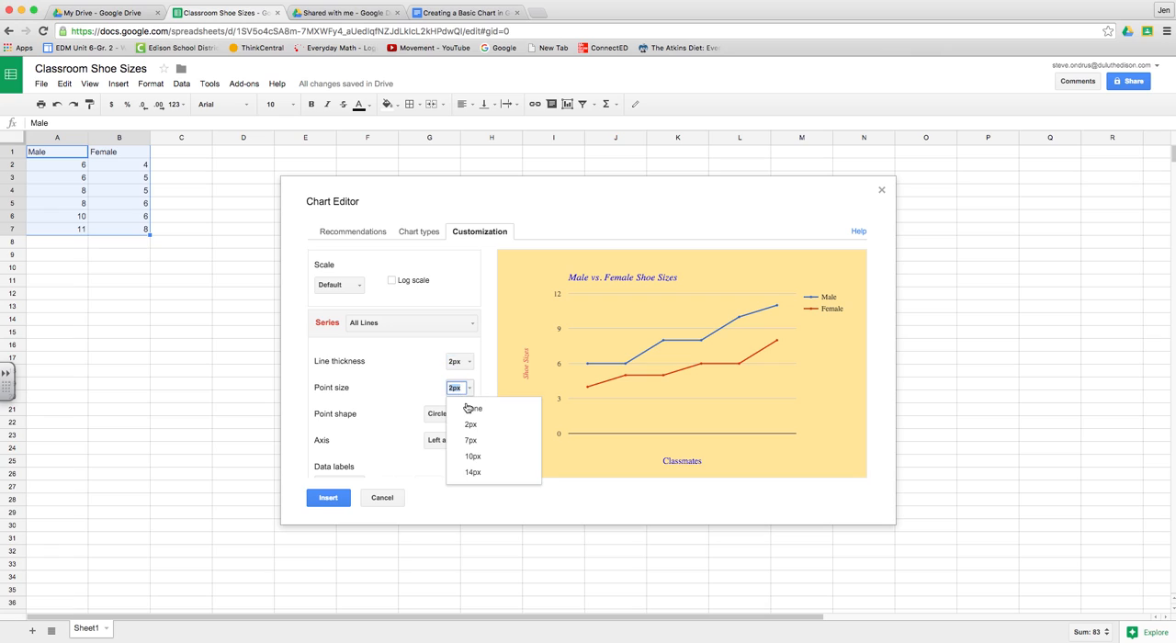
pyautogui.click(471, 458)
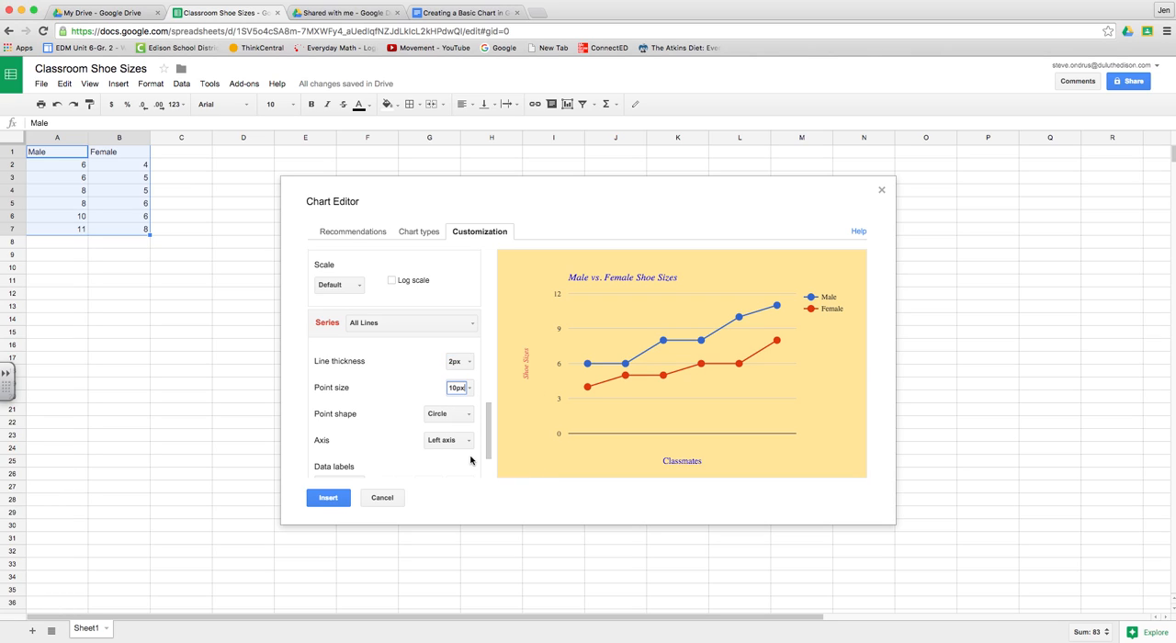
# Step: Try value data labels on all chart lines and set the labels back to None
pyautogui.scroll(-2, 432, 457)
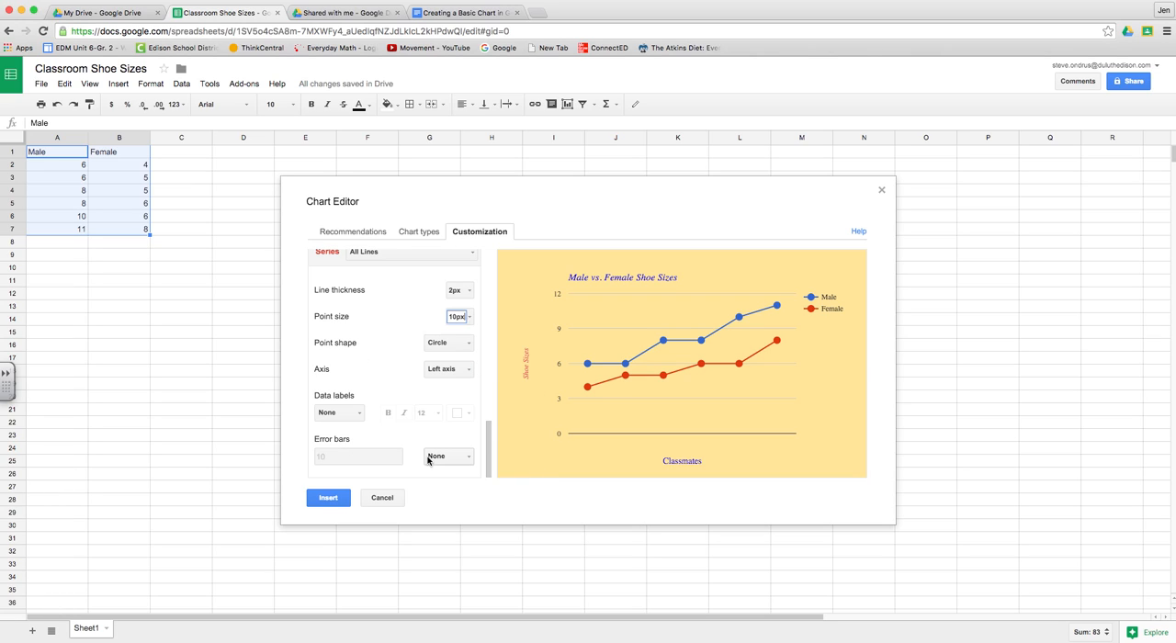
pyautogui.click(344, 410)
pyautogui.click(347, 450)
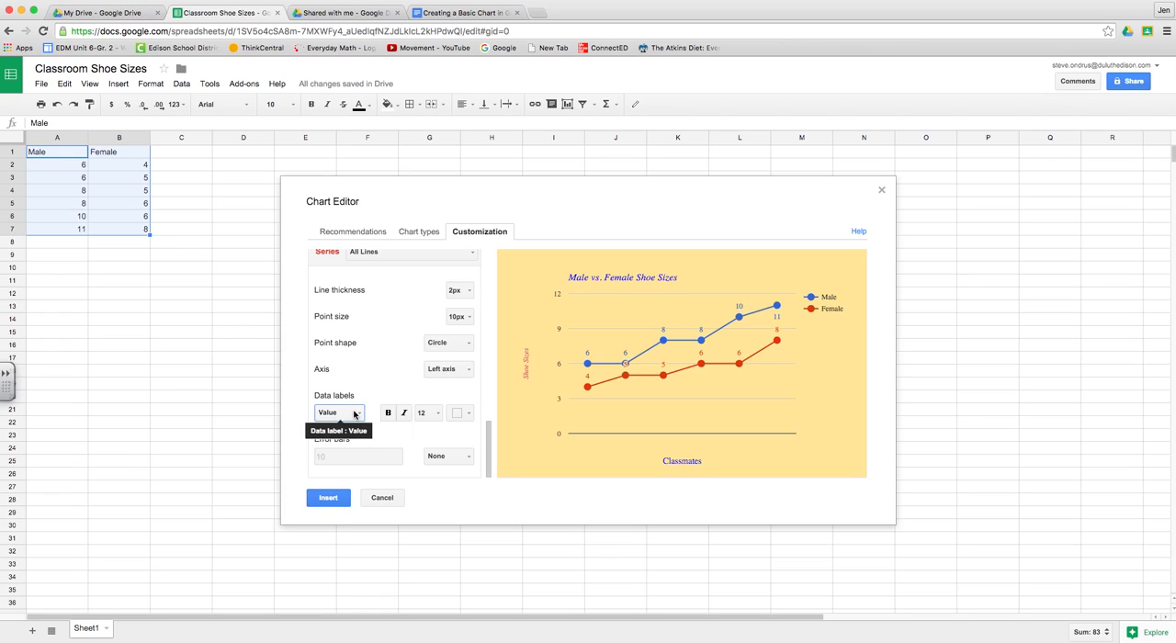
pyautogui.click(354, 414)
pyautogui.click(340, 433)
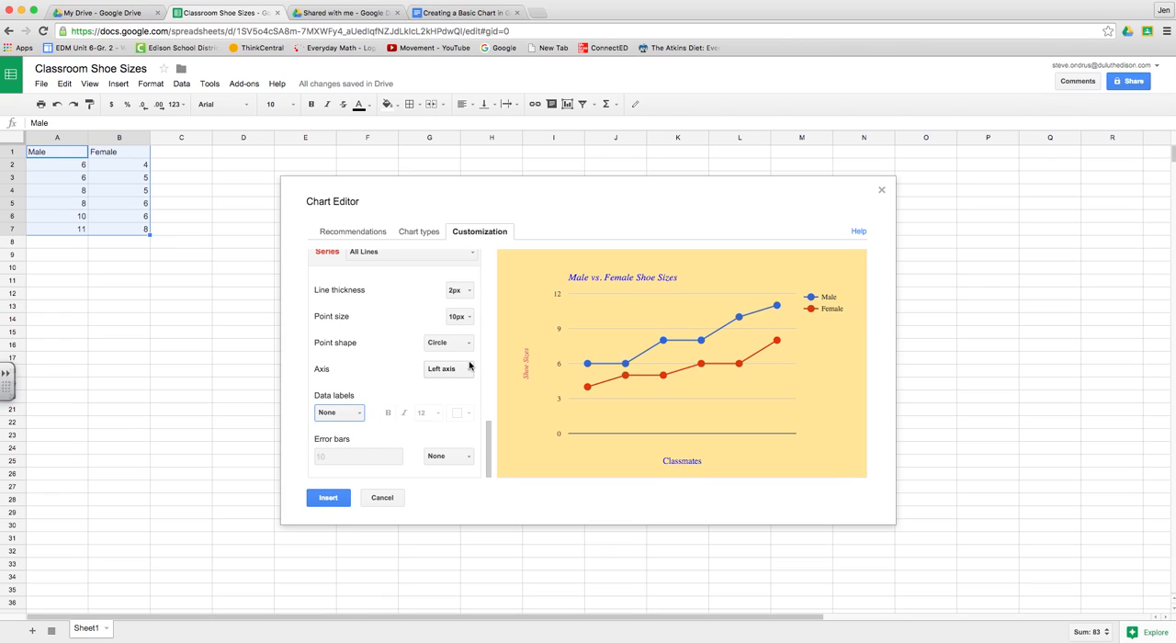
# Step: Highlight instruction 20 in the instructions document and return to the chart editor in the spreadsheet
pyautogui.scroll(3, 449, 366)
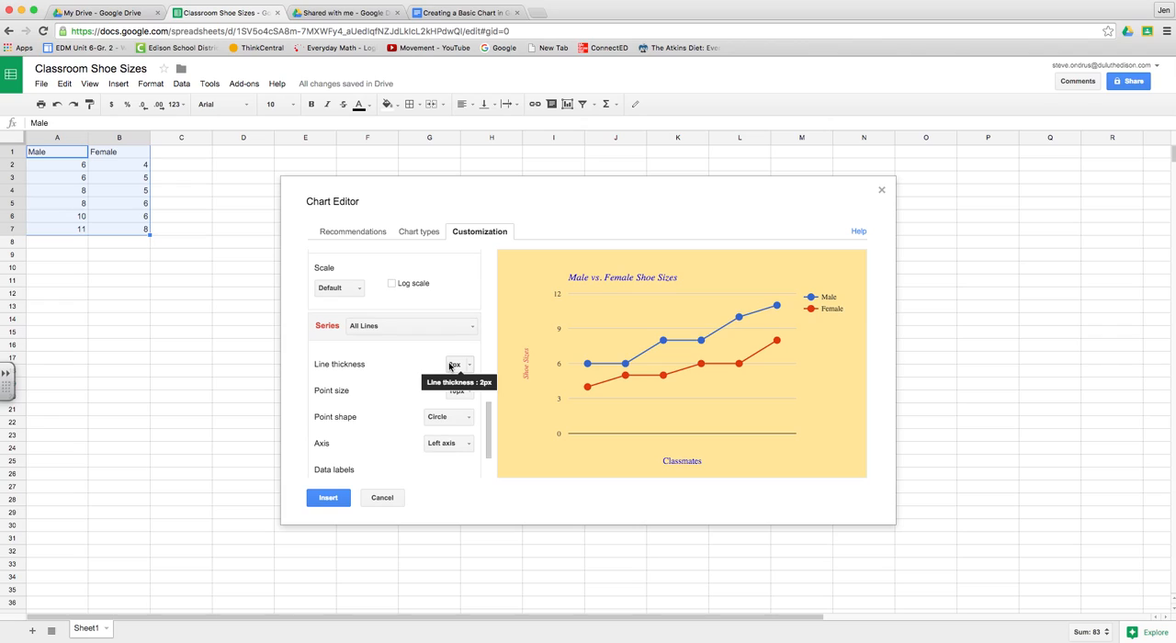
pyautogui.scroll(-1, 433, 405)
pyautogui.scroll(-2, 433, 405)
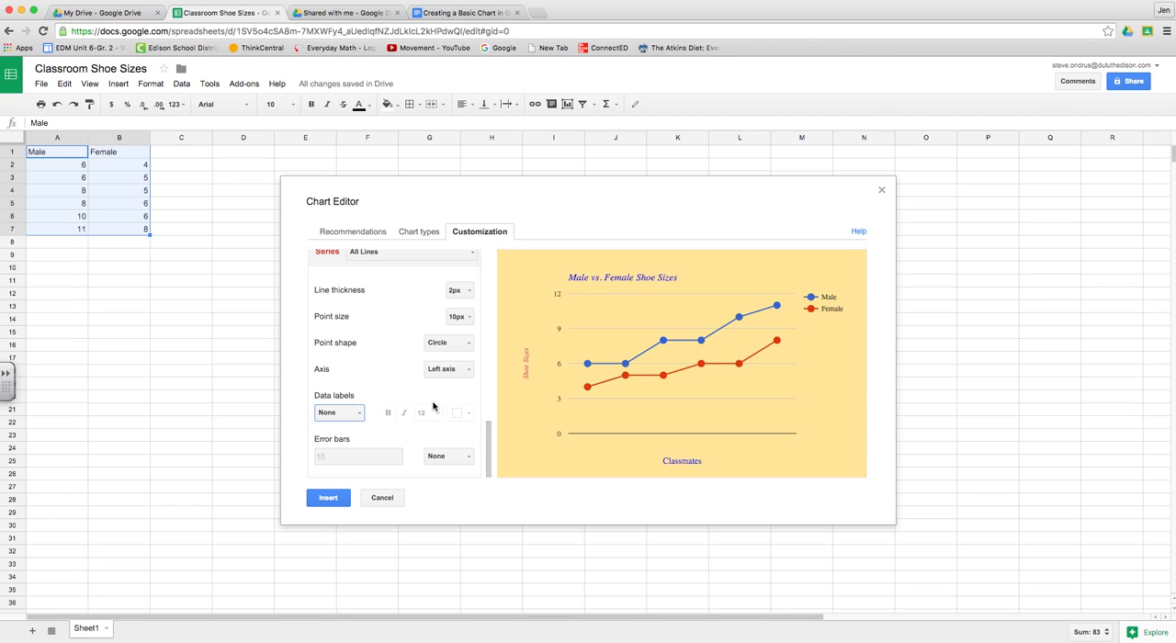
pyautogui.click(494, 13)
pyautogui.scroll(-1, 554, 421)
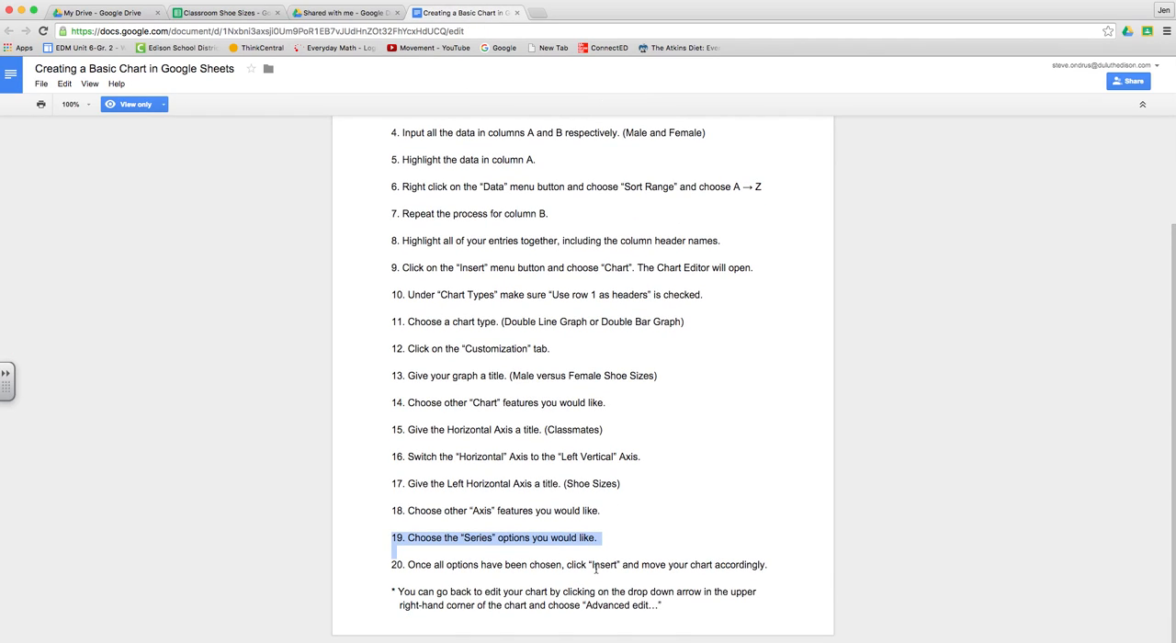
pyautogui.click(390, 566)
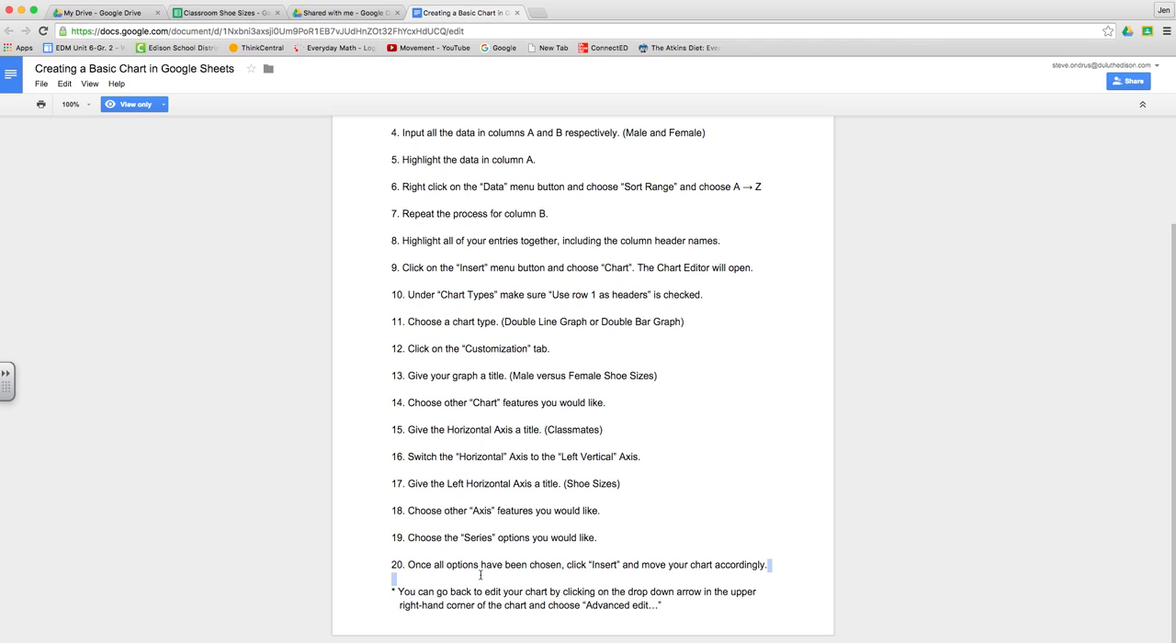
pyautogui.moveTo(769, 565); pyautogui.dragTo(355, 570)
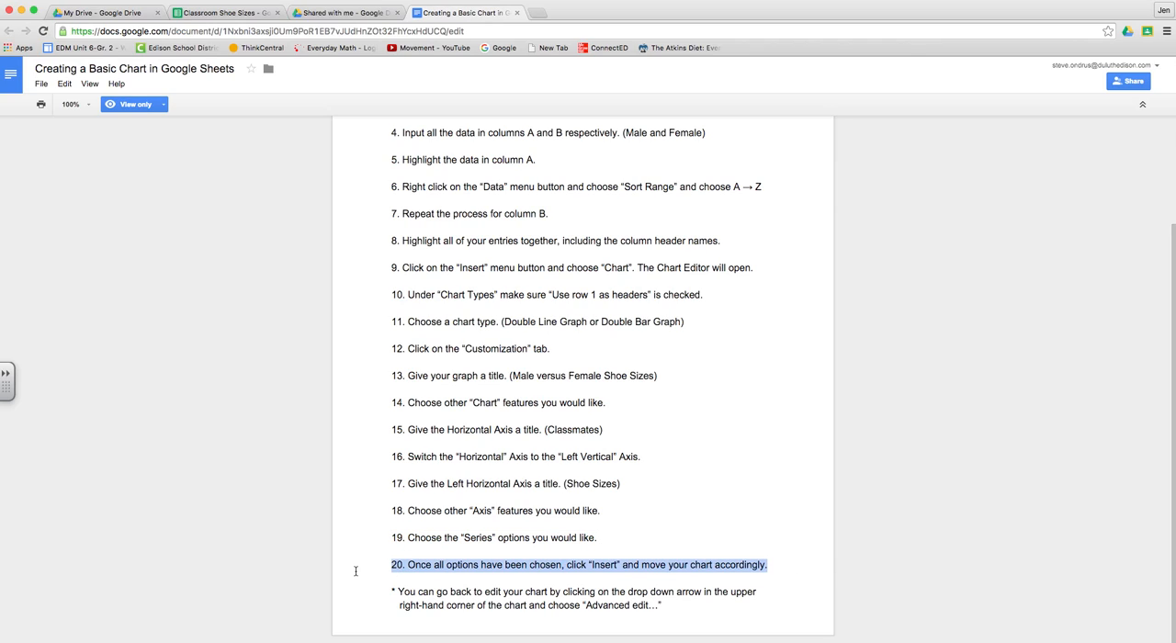
pyautogui.click(227, 14)
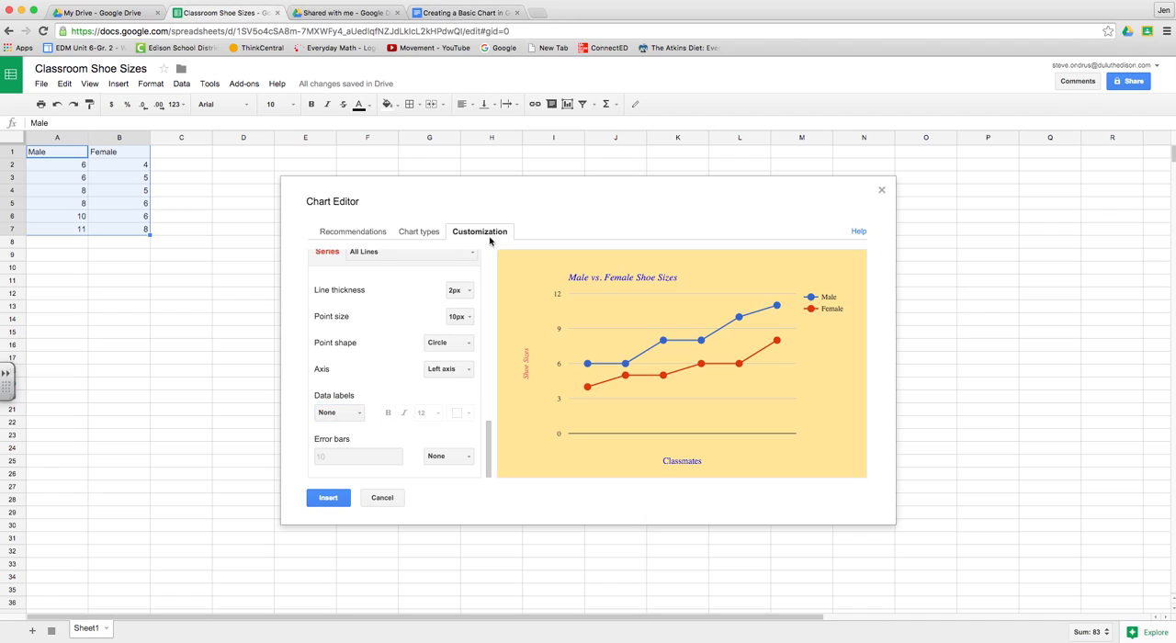
# Step: Insert the chart beside the data with its upper corner in cell C3, and enlarge it to reach about cell K26
pyautogui.click(333, 499)
pyautogui.moveTo(244, 213); pyautogui.dragTo(379, 232)
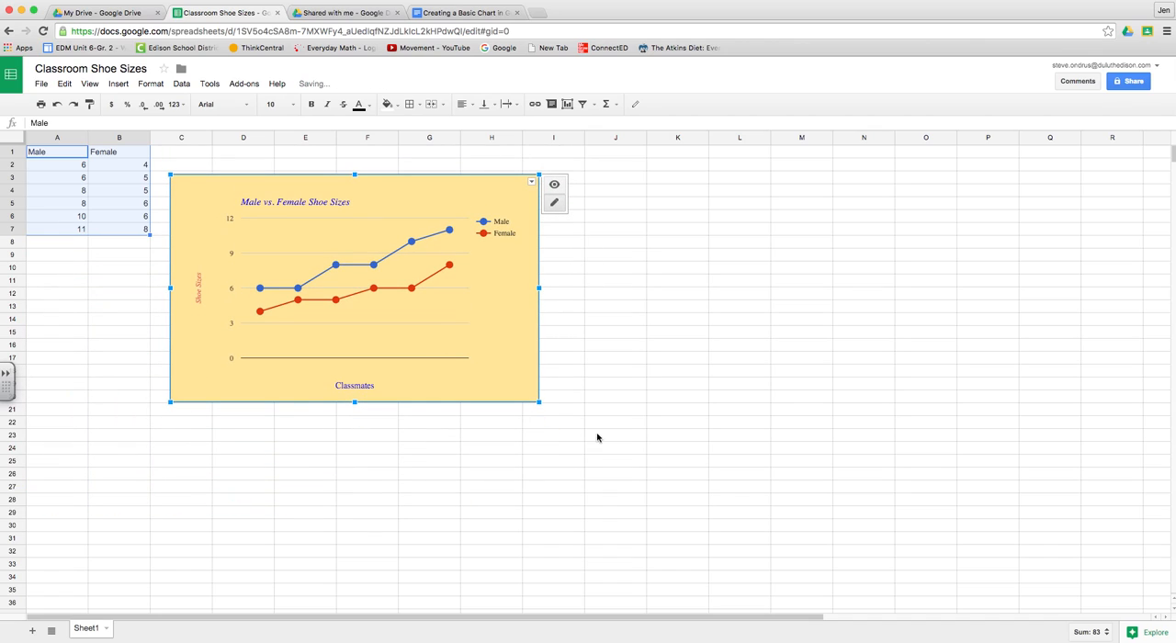
pyautogui.moveTo(540, 402); pyautogui.dragTo(665, 479)
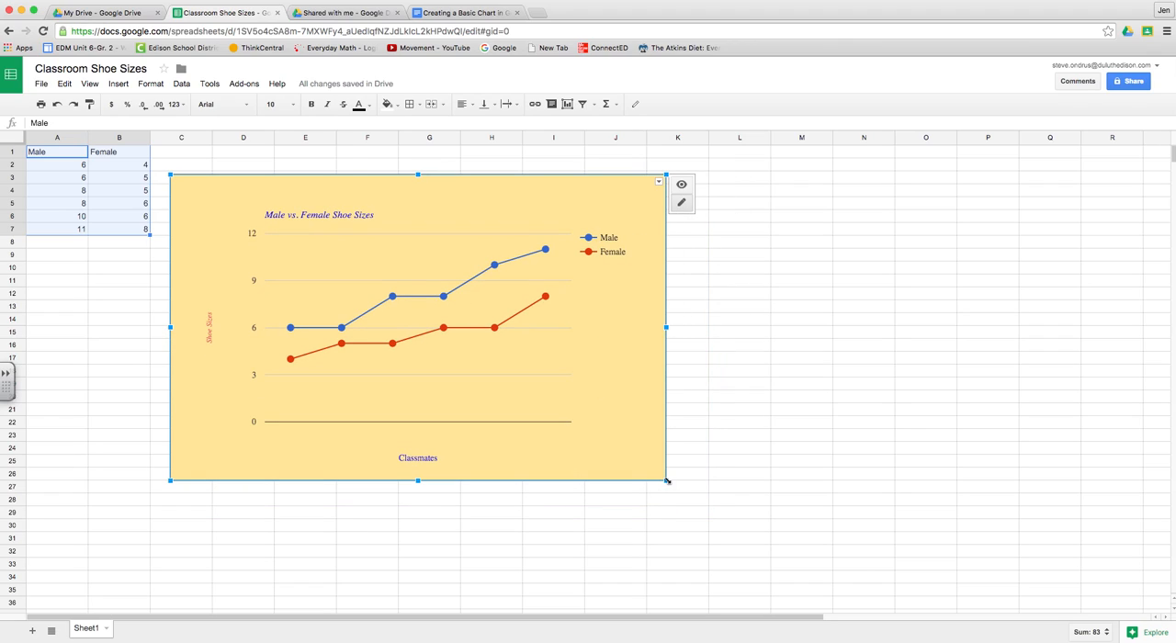
# Step: Highlight the closing note about Advanced edit in the instructions document and return to the spreadsheet
pyautogui.click(471, 11)
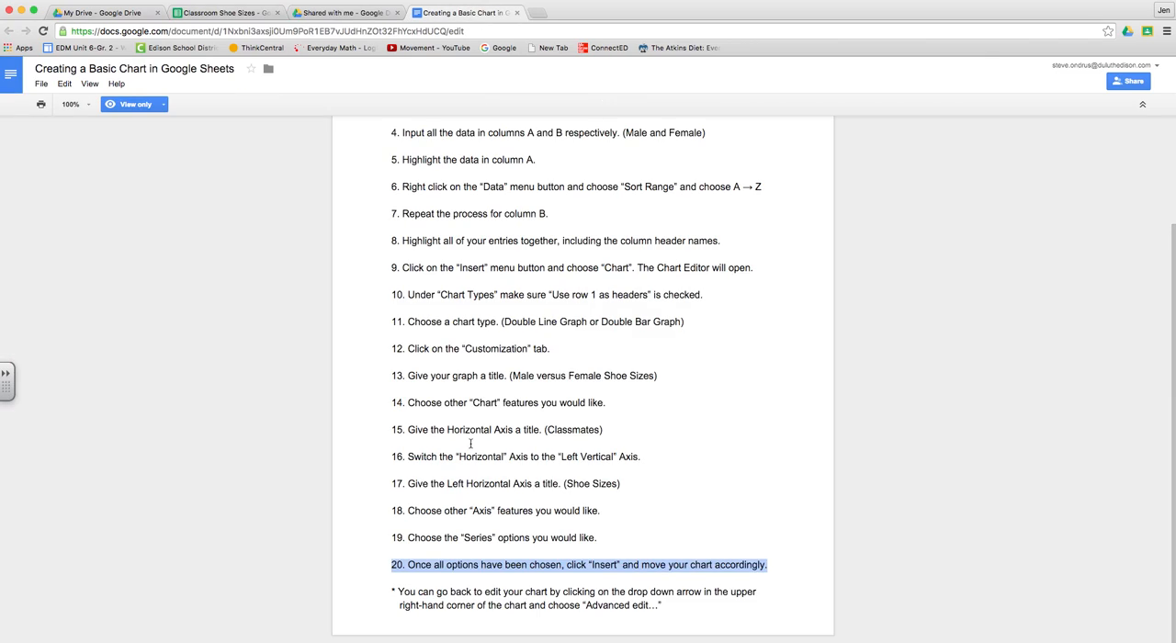
pyautogui.moveTo(390, 591); pyautogui.dragTo(689, 634)
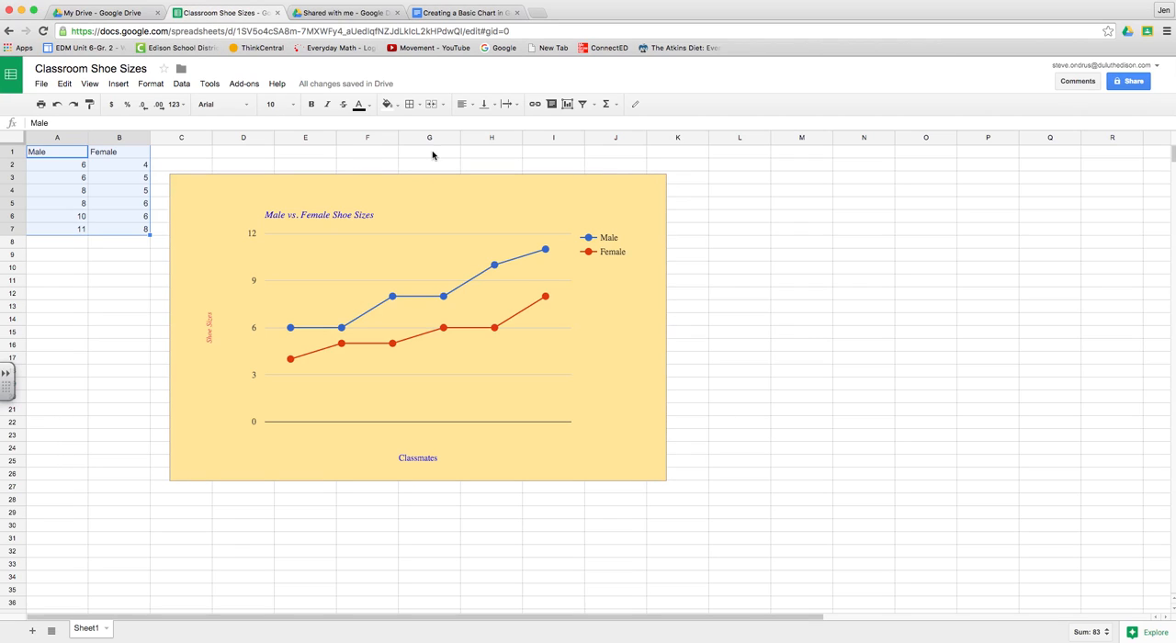
pyautogui.click(225, 12)
# Step: Reopen the inserted chart for advanced editing and change its background to light blue
pyautogui.click(492, 222)
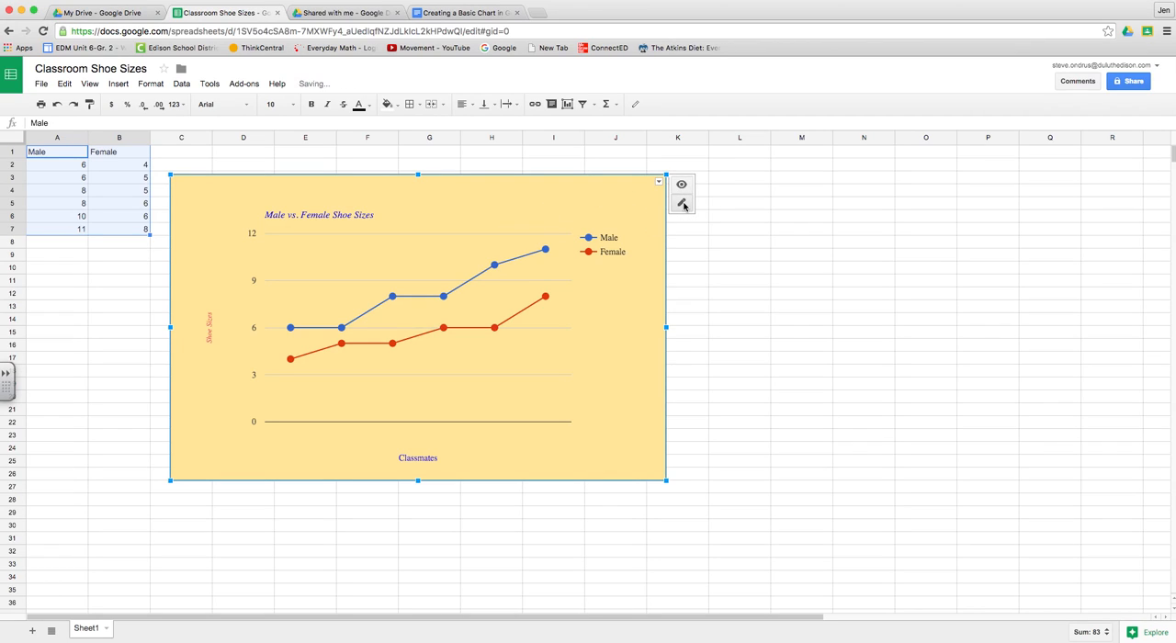
pyautogui.click(658, 183)
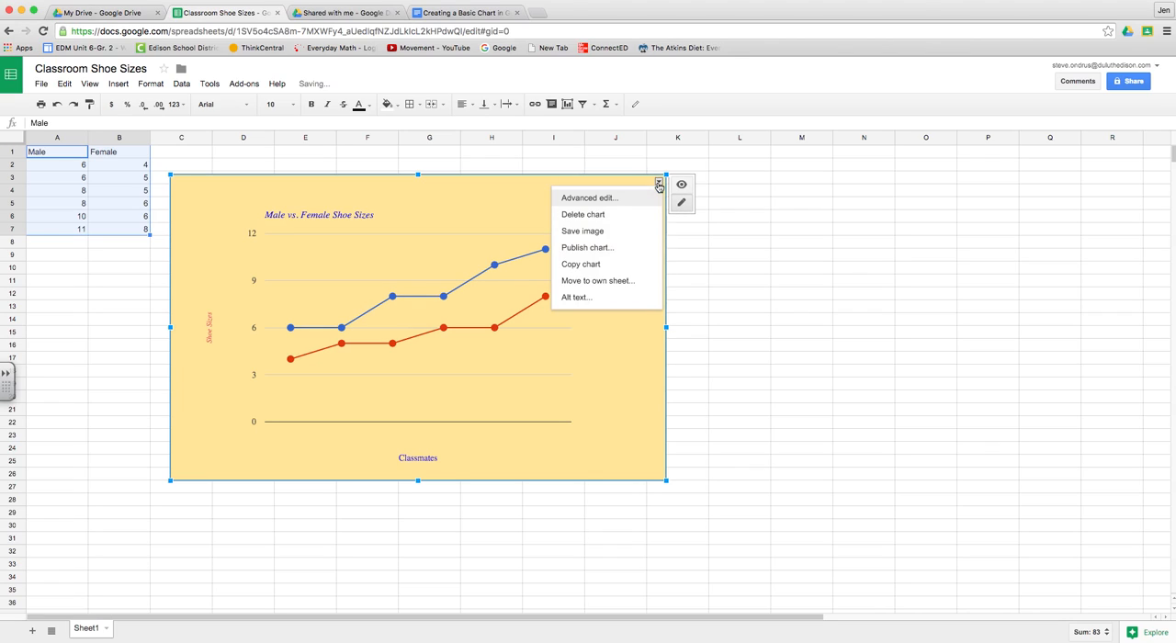
pyautogui.click(599, 199)
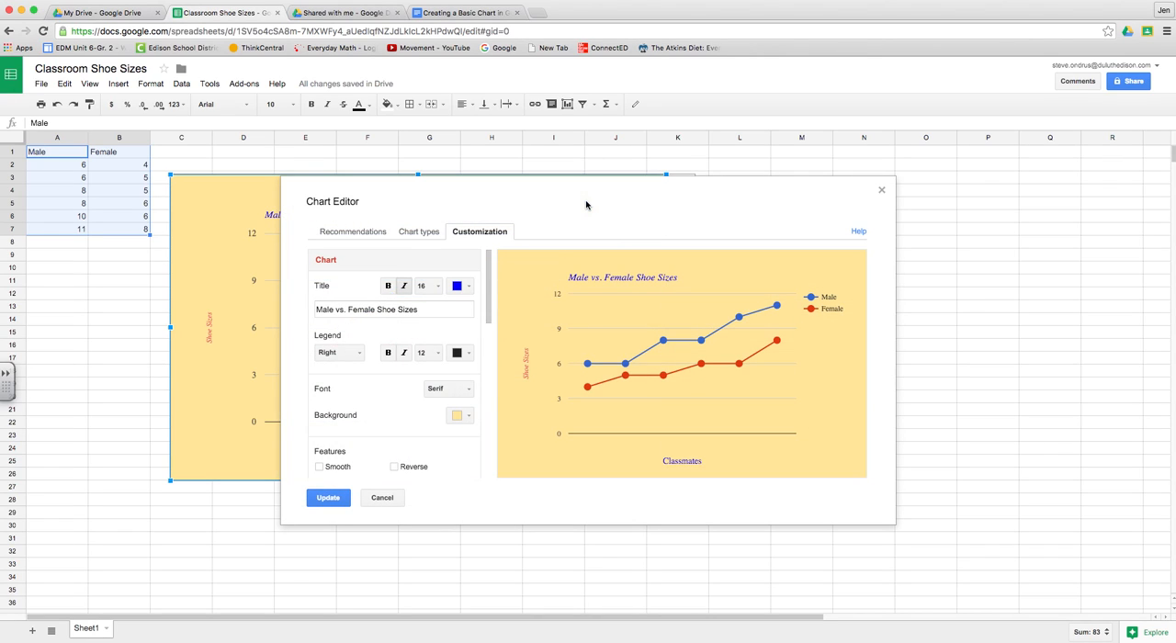
pyautogui.scroll(-4, 391, 385)
pyautogui.scroll(-8, 391, 385)
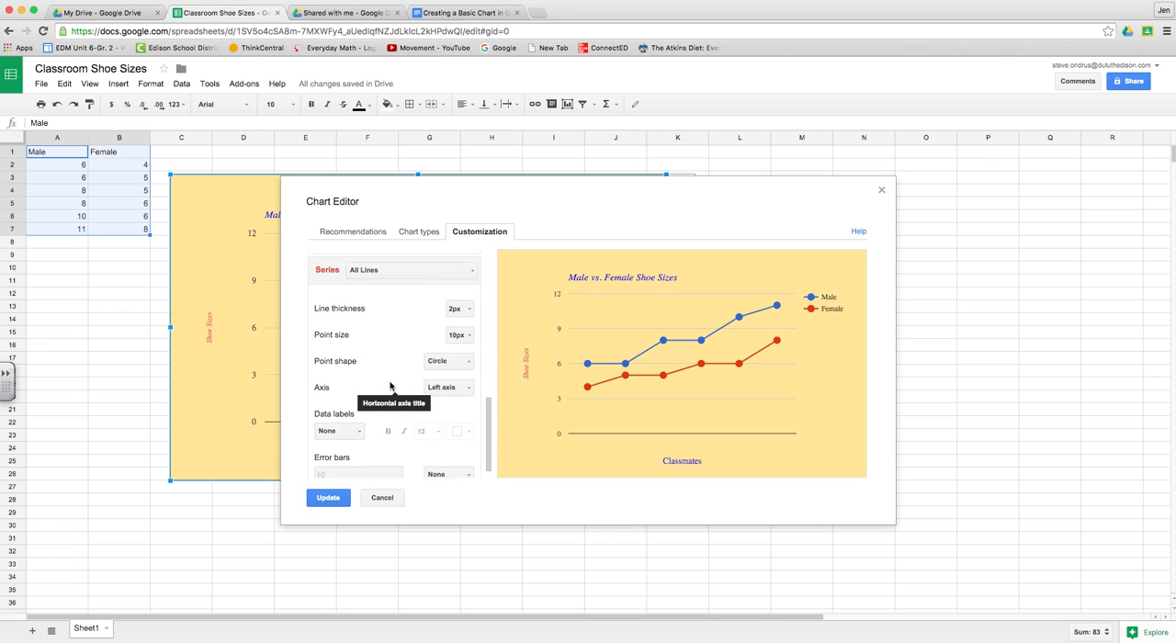
pyautogui.scroll(2, 391, 386)
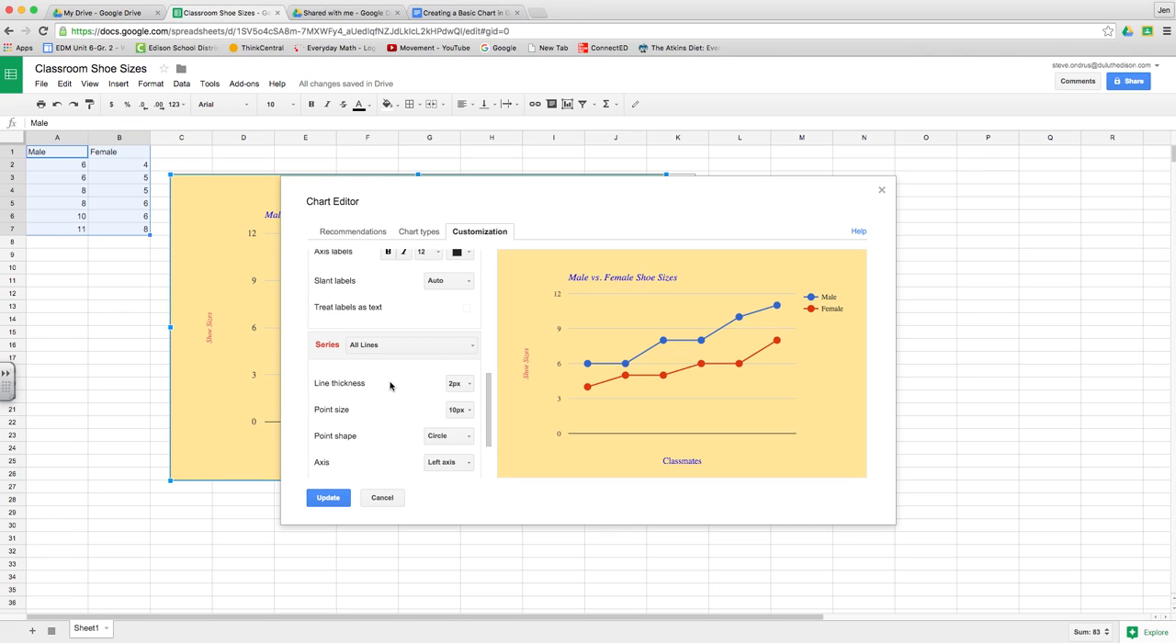
pyautogui.scroll(5, 390, 394)
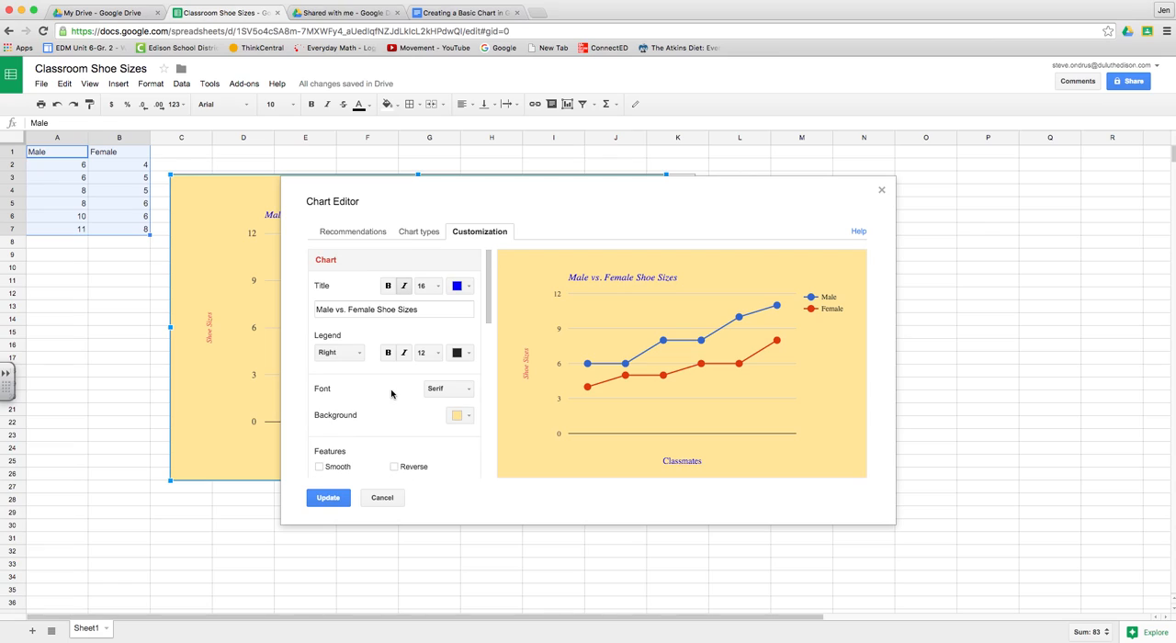
pyautogui.click(468, 417)
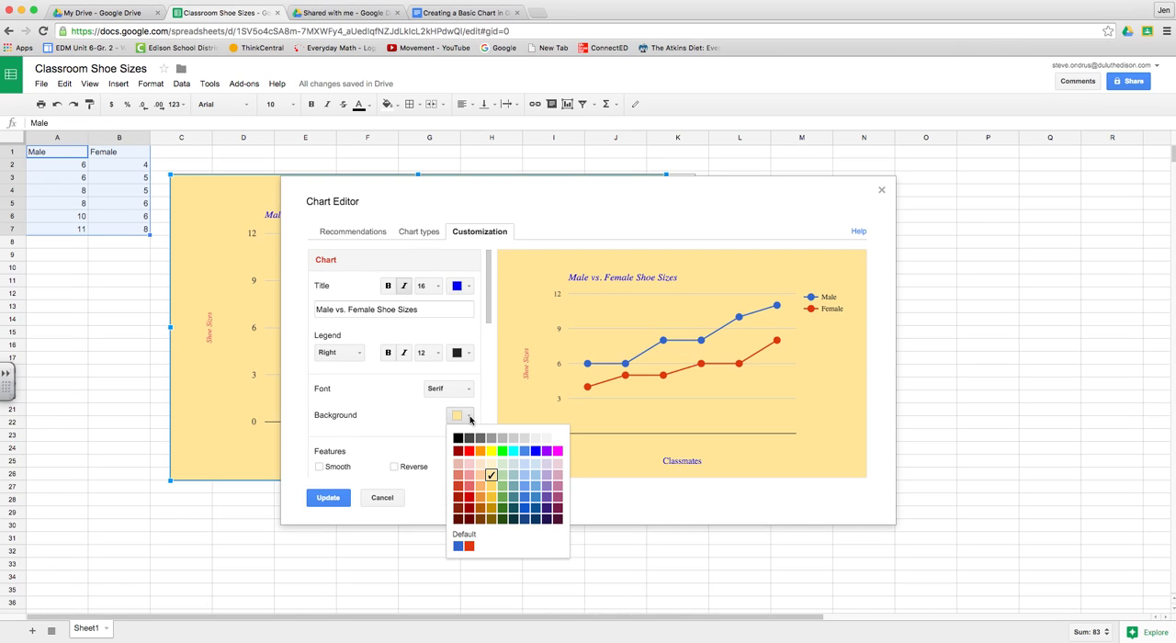
pyautogui.click(522, 466)
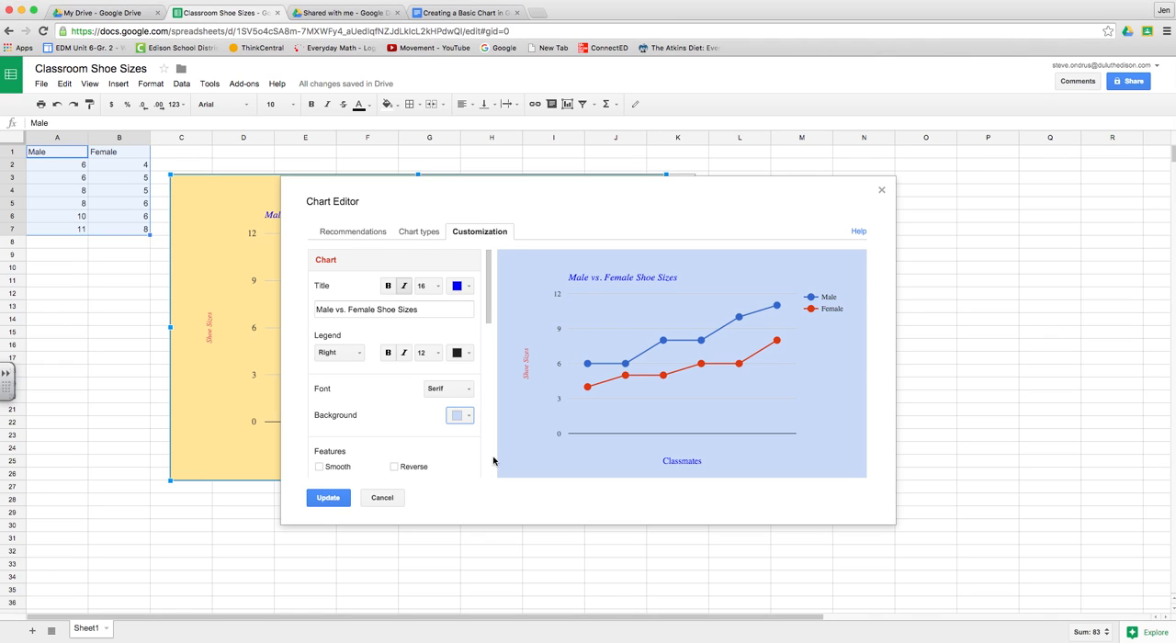
# Step: Update the chart with the light blue background, then reposition and enlarge it to span from cell C2 to about M32
pyautogui.click(321, 500)
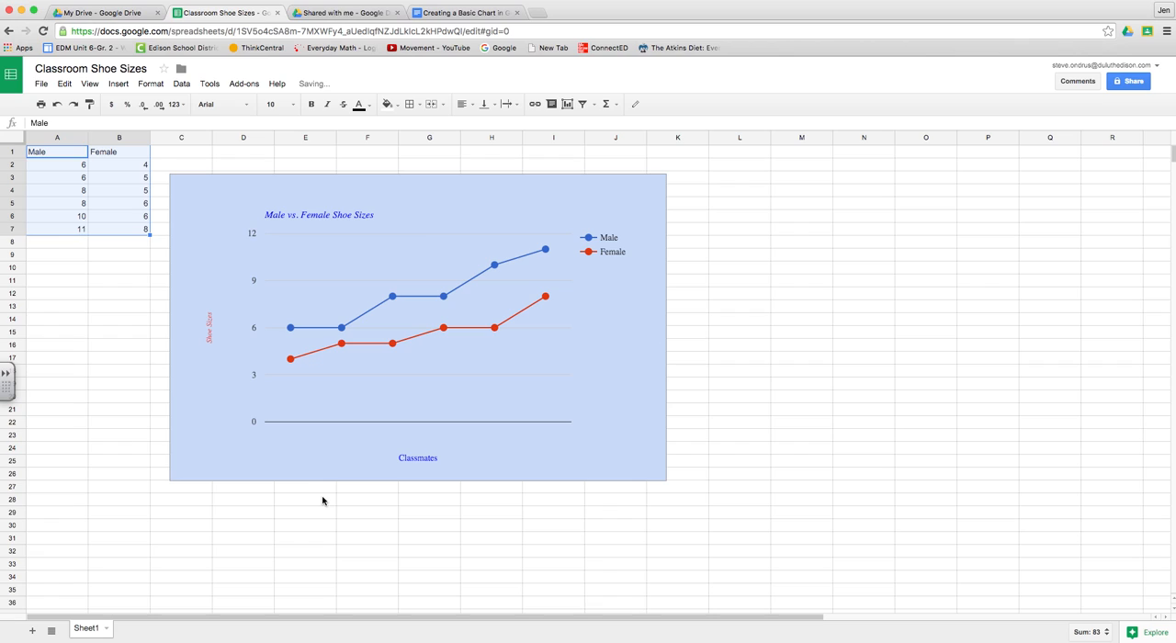
pyautogui.click(522, 359)
pyautogui.moveTo(522, 385)
pyautogui.mouseDown()
pyautogui.moveTo(517, 358)
pyautogui.moveTo(518, 376)
pyautogui.mouseUp()
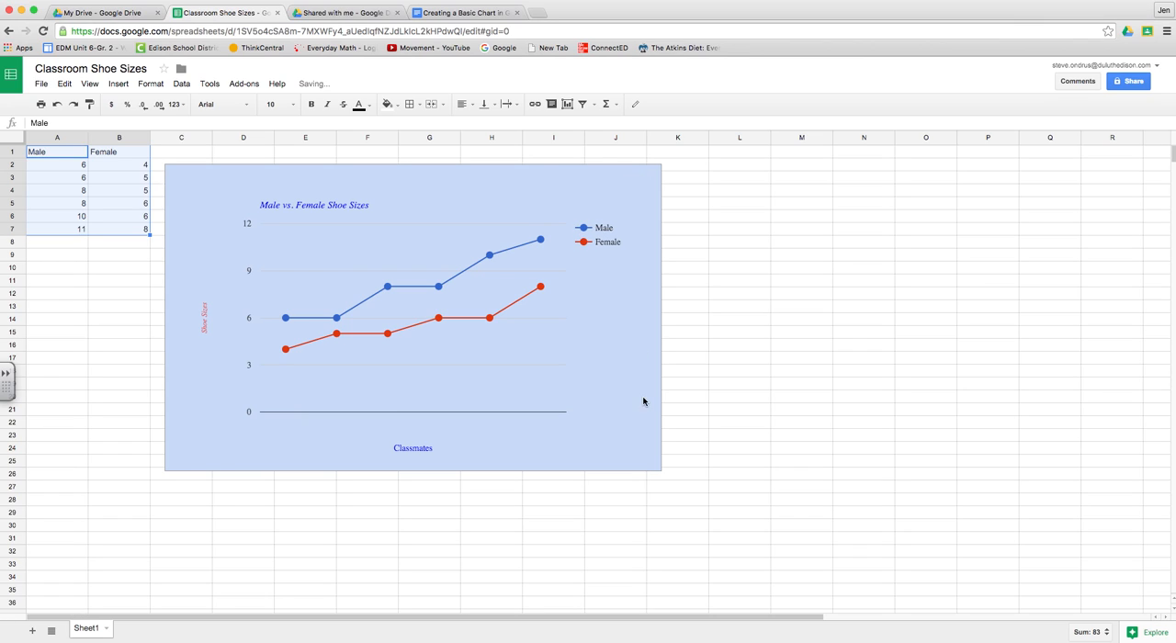
pyautogui.click(651, 468)
pyautogui.moveTo(662, 471); pyautogui.dragTo(787, 549)
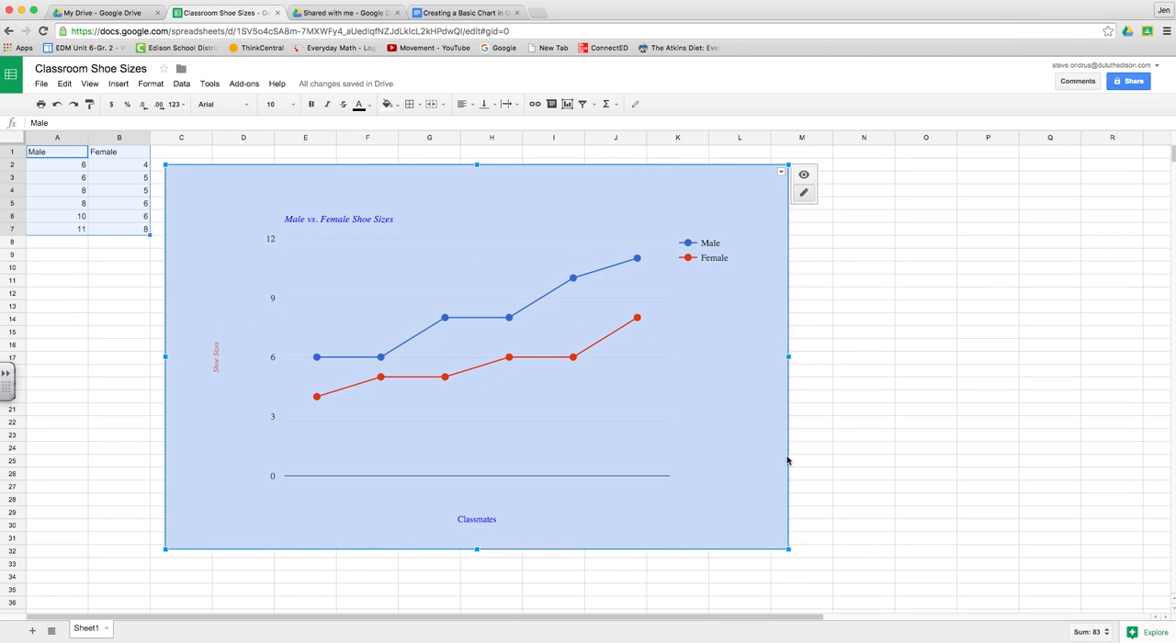
# Step: Reopen the chart for advanced editing, turn on the Smooth feature for its lines, and update the chart
pyautogui.click(782, 172)
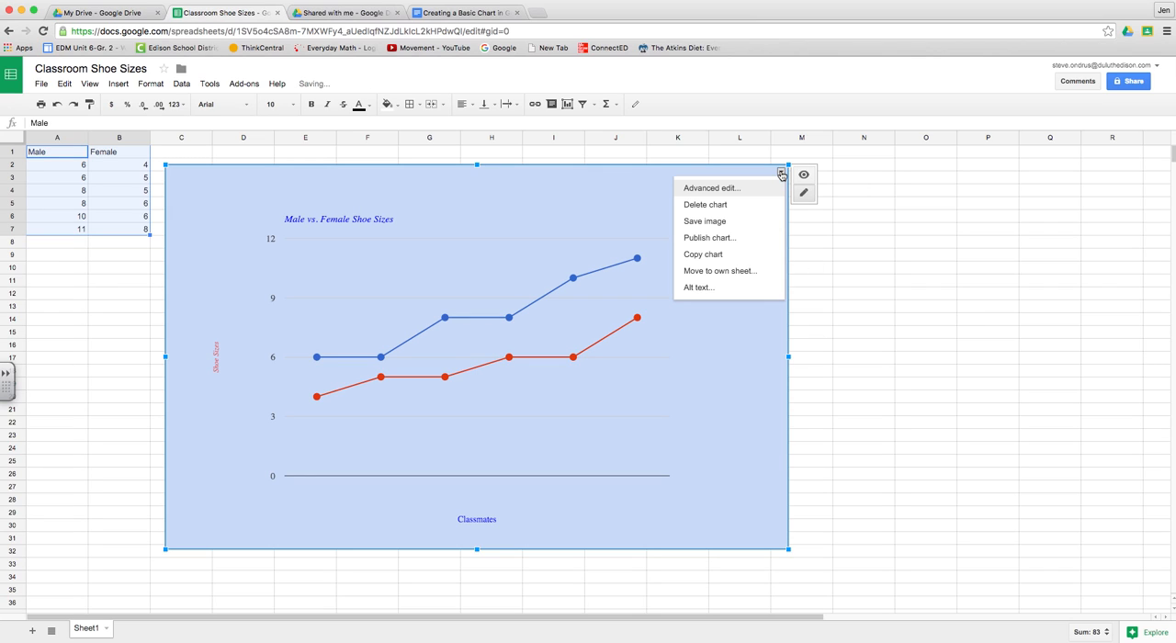
pyautogui.click(724, 188)
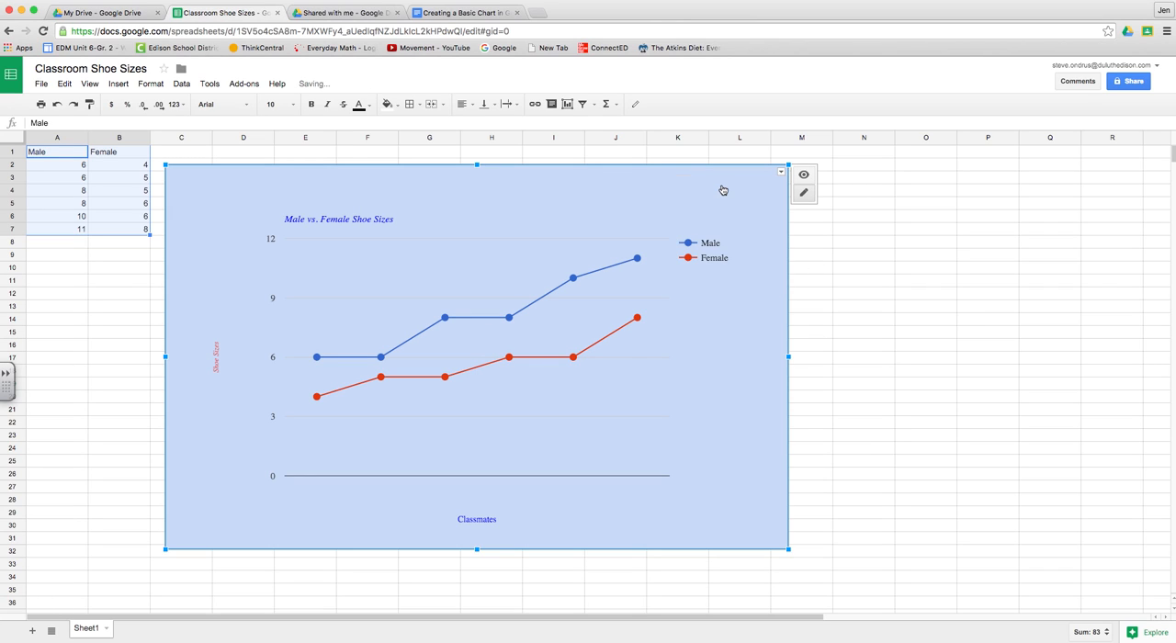
pyautogui.click(321, 467)
pyautogui.scroll(-2, 330, 467)
pyautogui.scroll(-2, 335, 449)
pyautogui.click(321, 500)
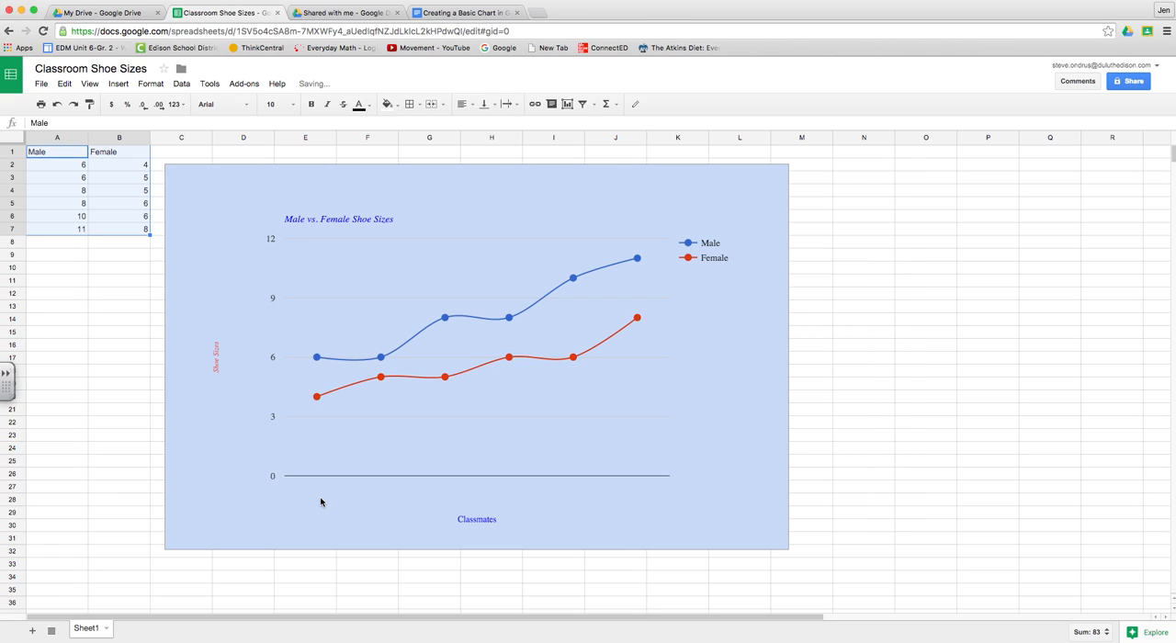